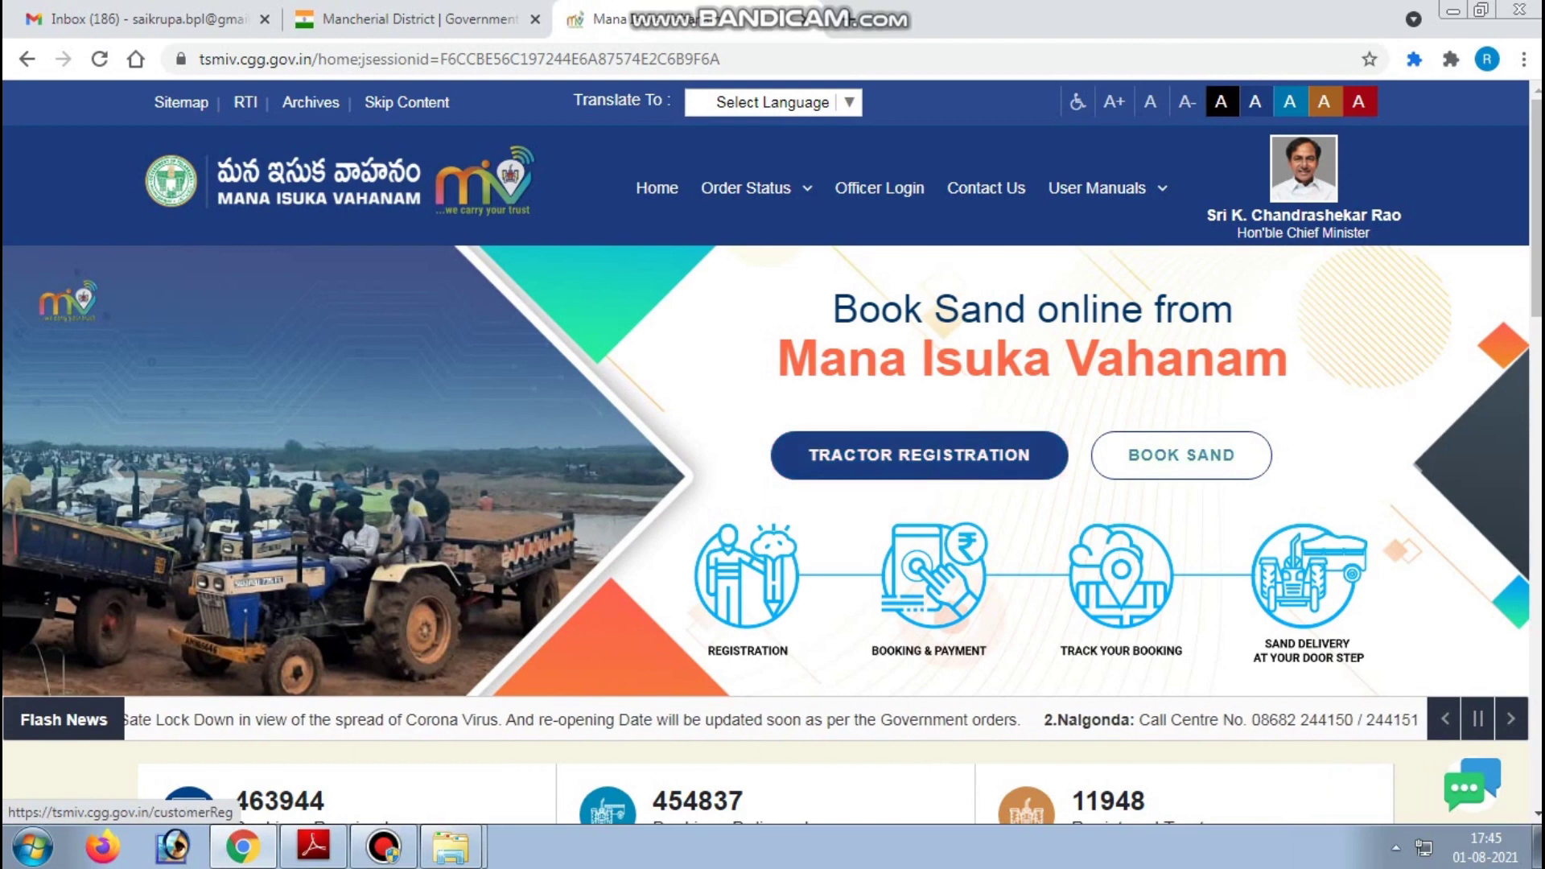
- Open the customer login page for booking sand
click(919, 454)
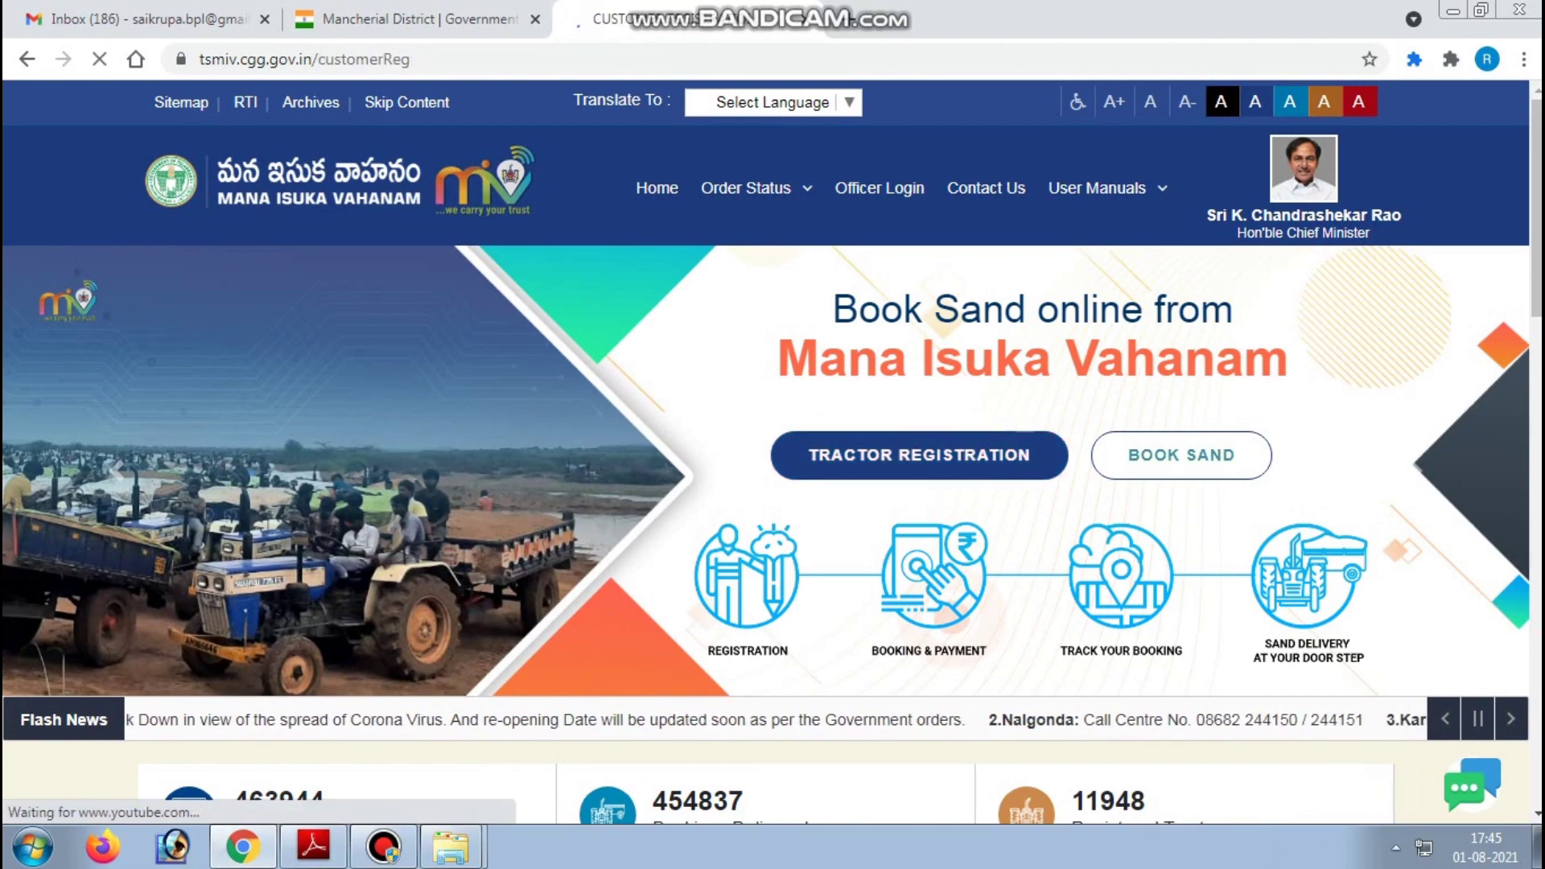
scroll(773, 451, down, 2)
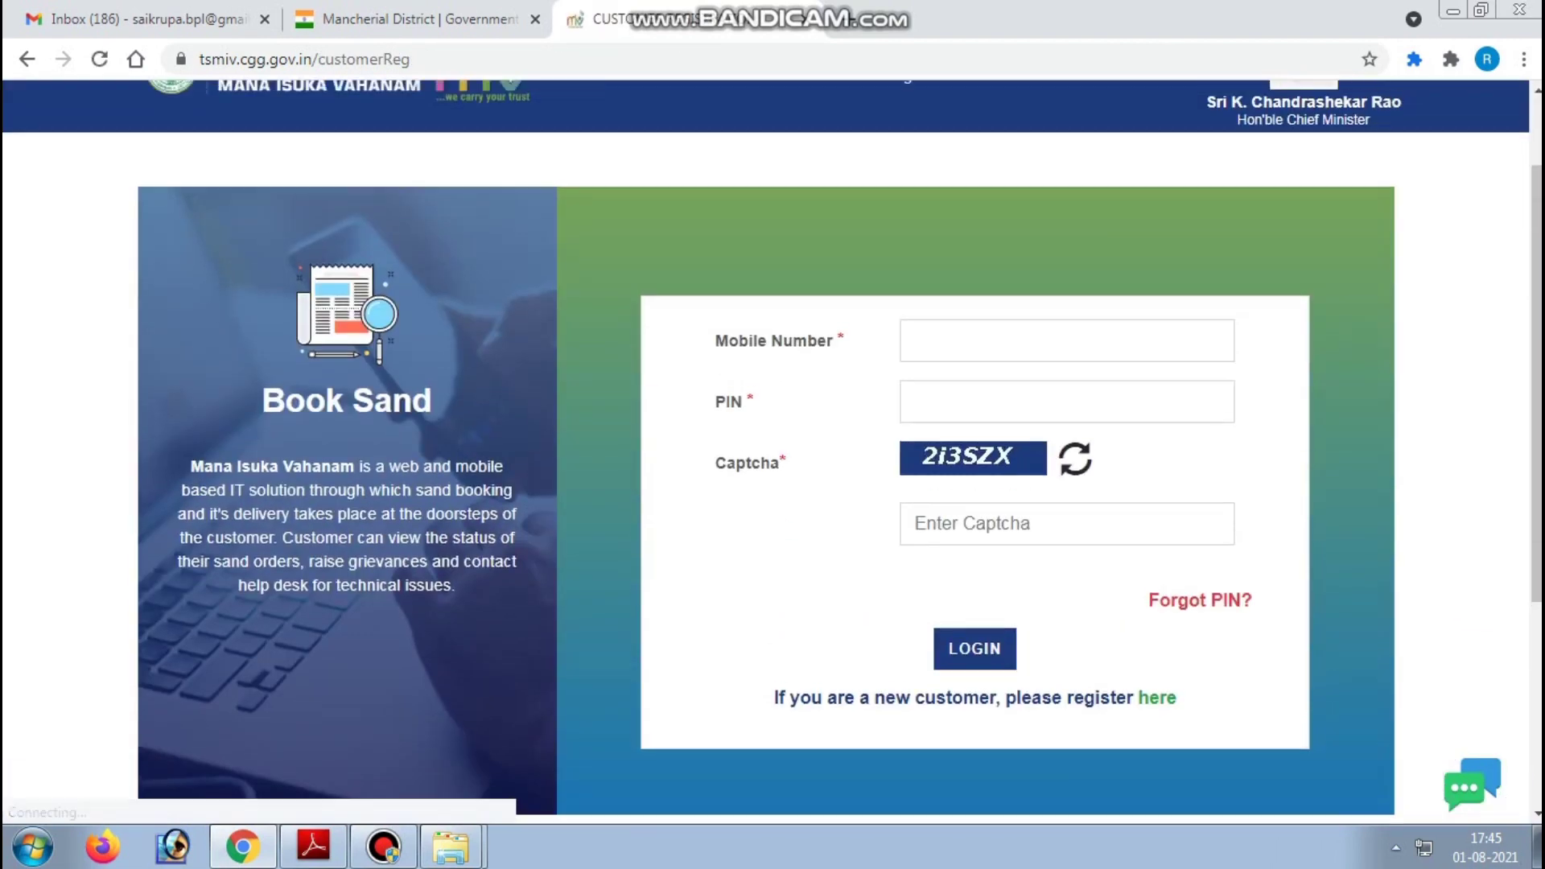
scroll(773, 451, down, 1)
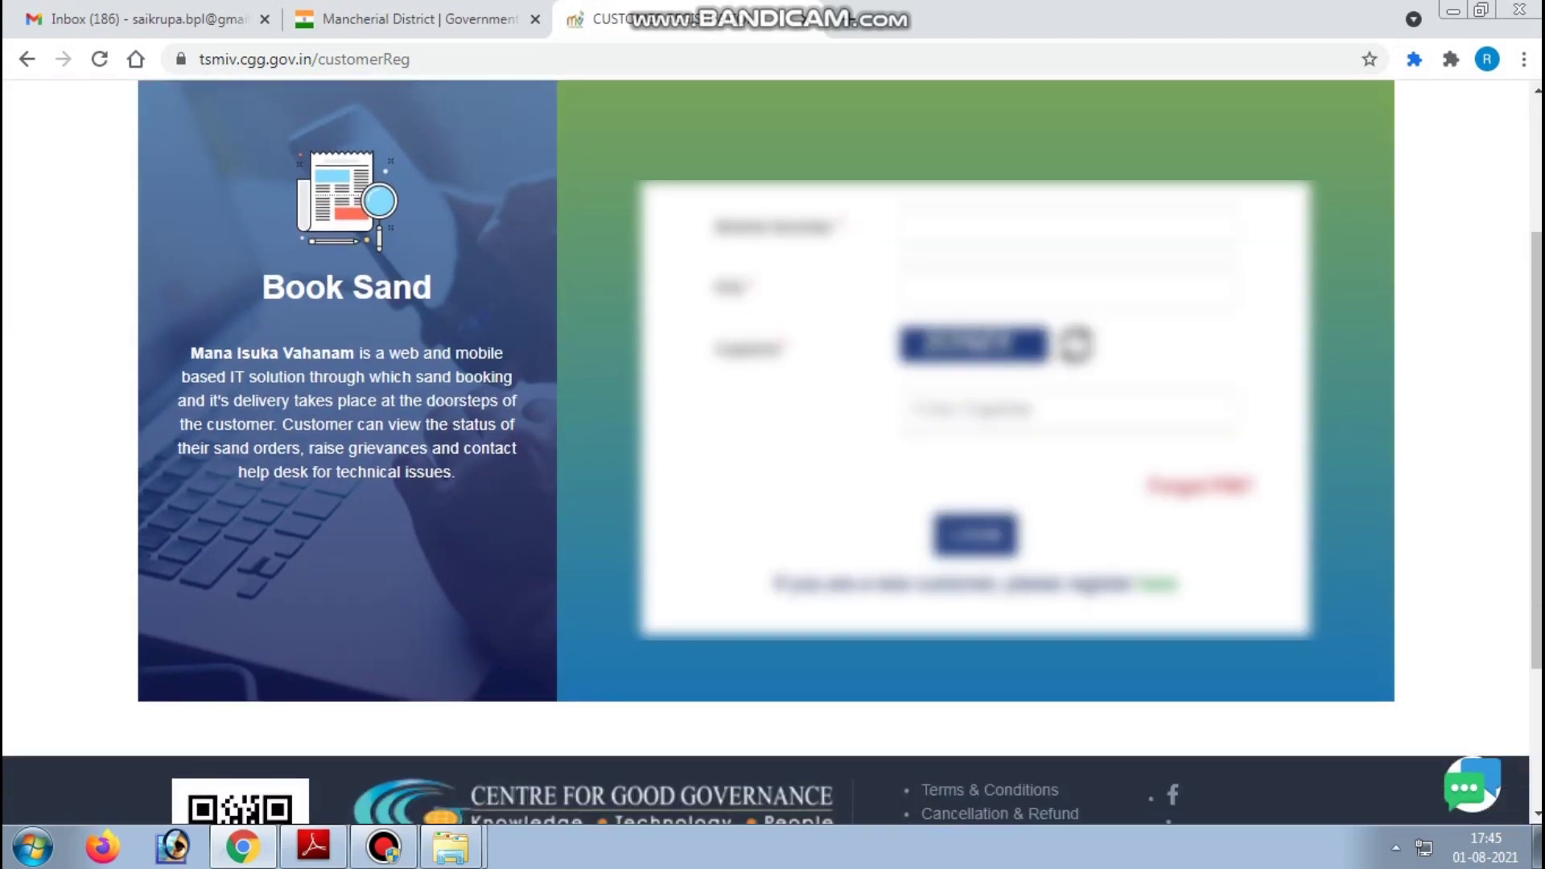
drag(775, 584, 1176, 584)
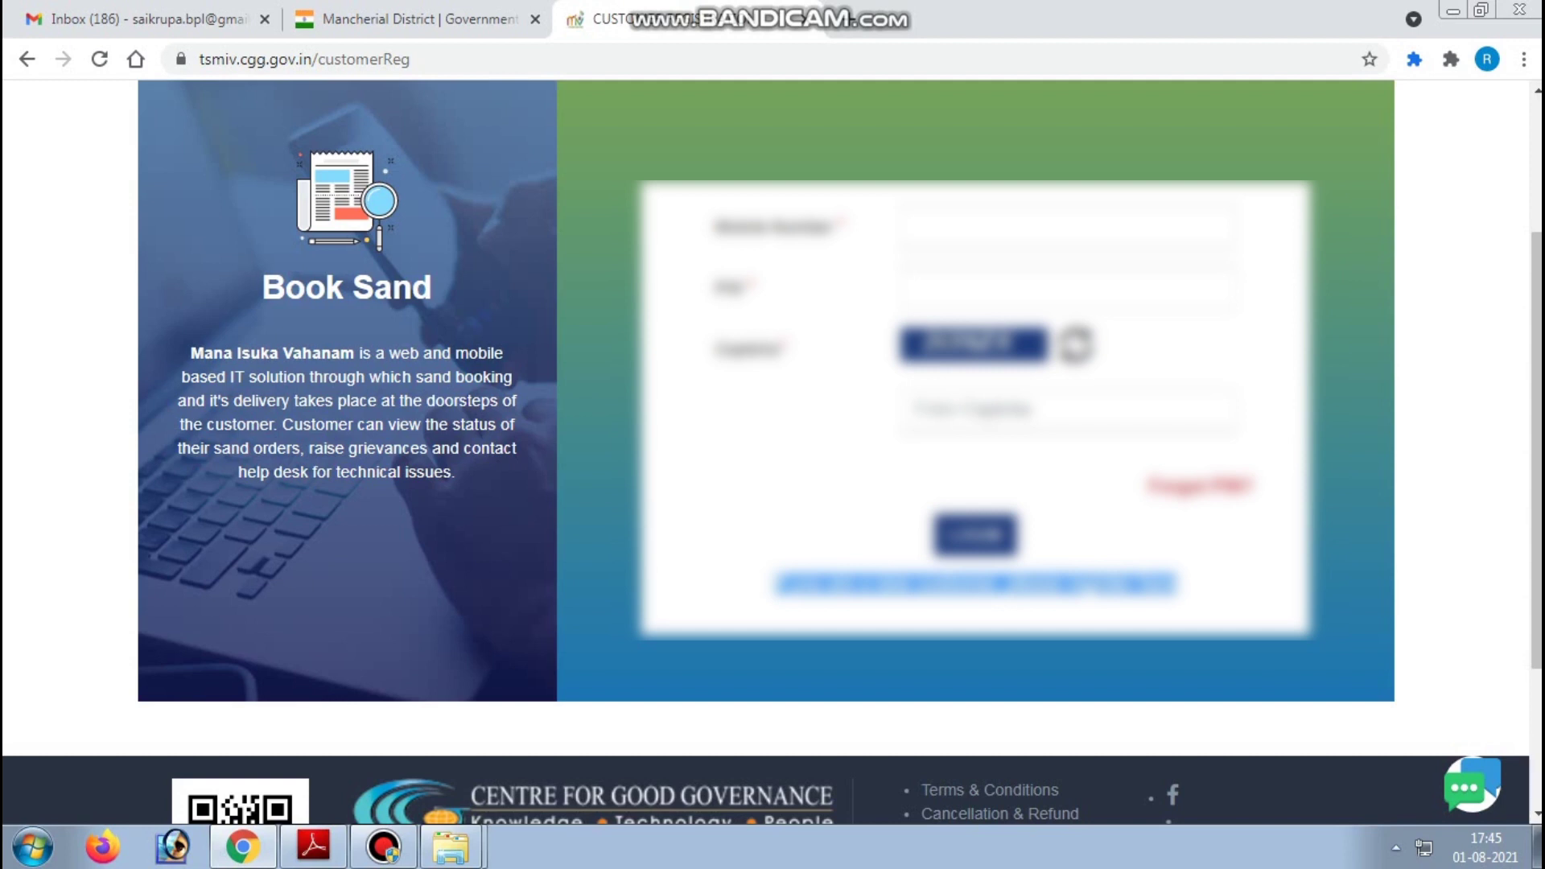
- Log in with the customer's mobile number, PIN and the captcha 'abcdefgh'
click(1067, 226)
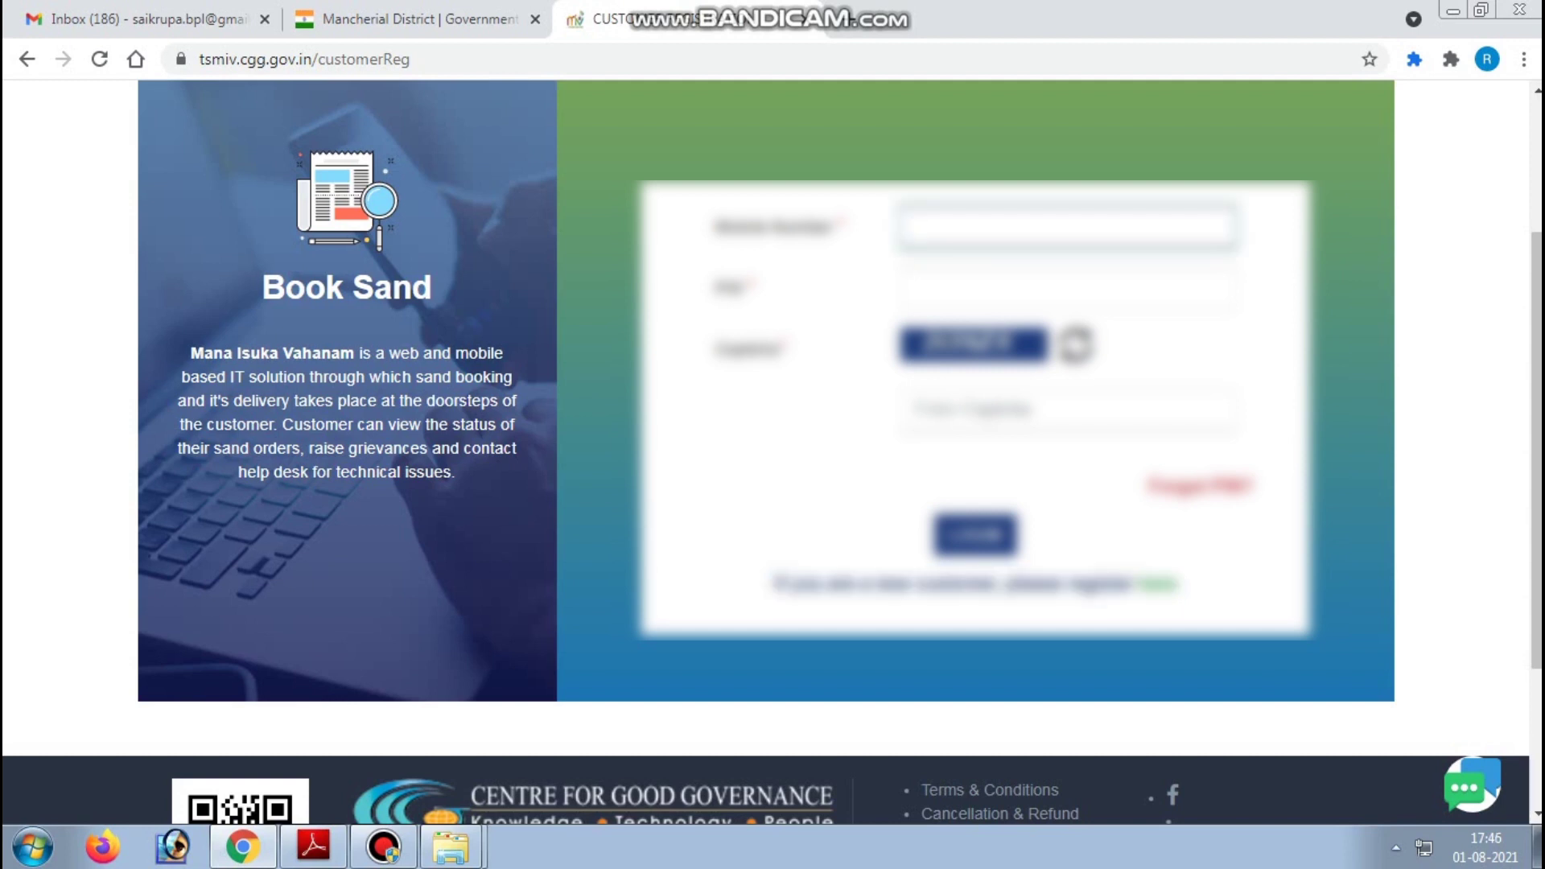
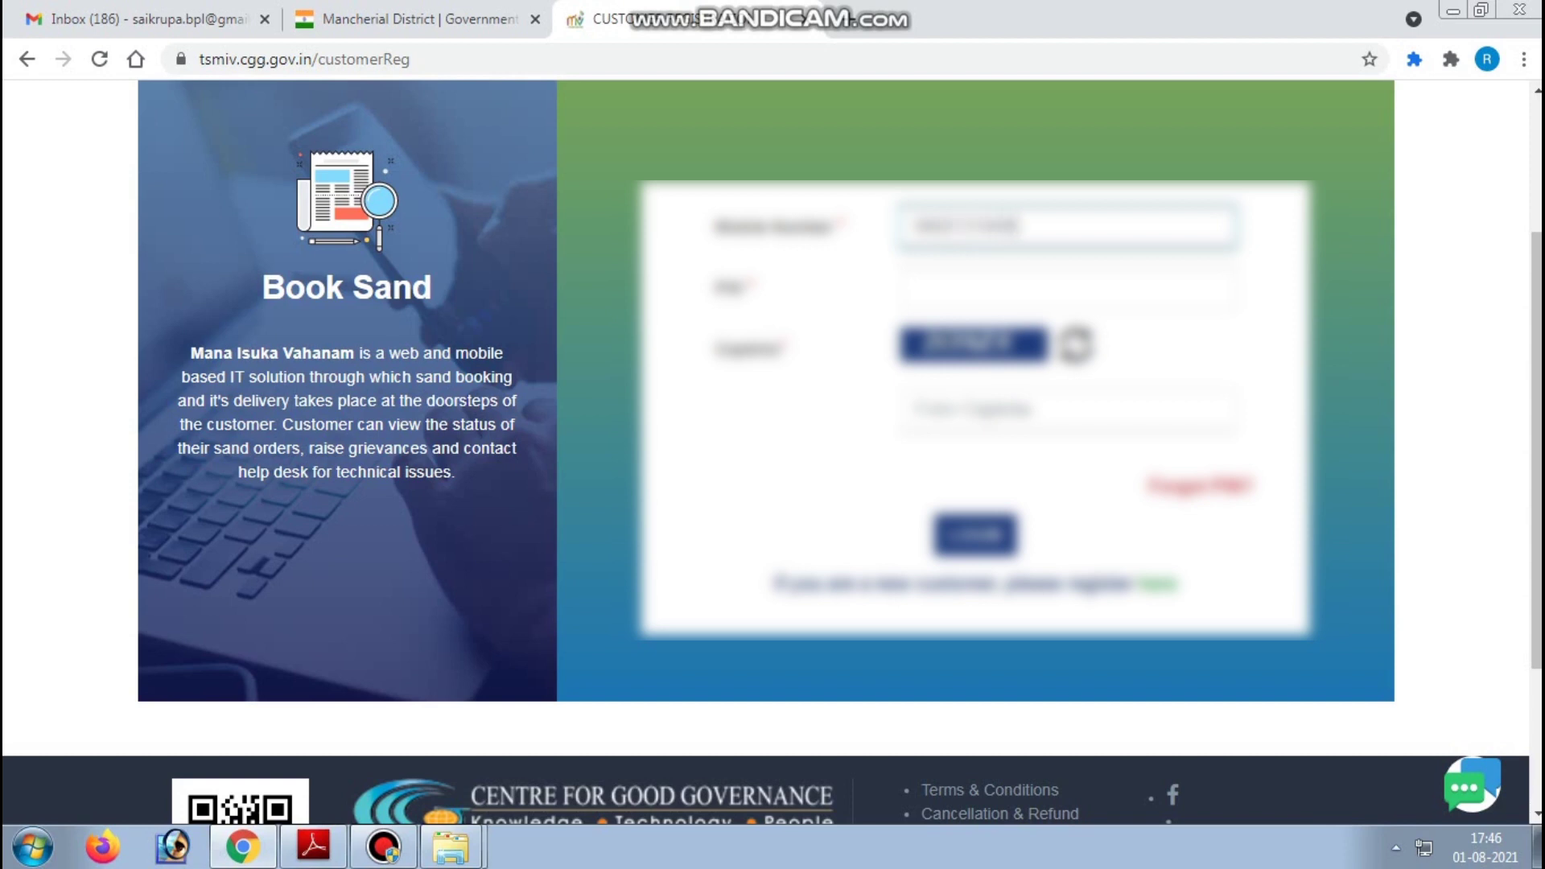
click(1066, 287)
text(12)
click(1066, 410)
text(a)
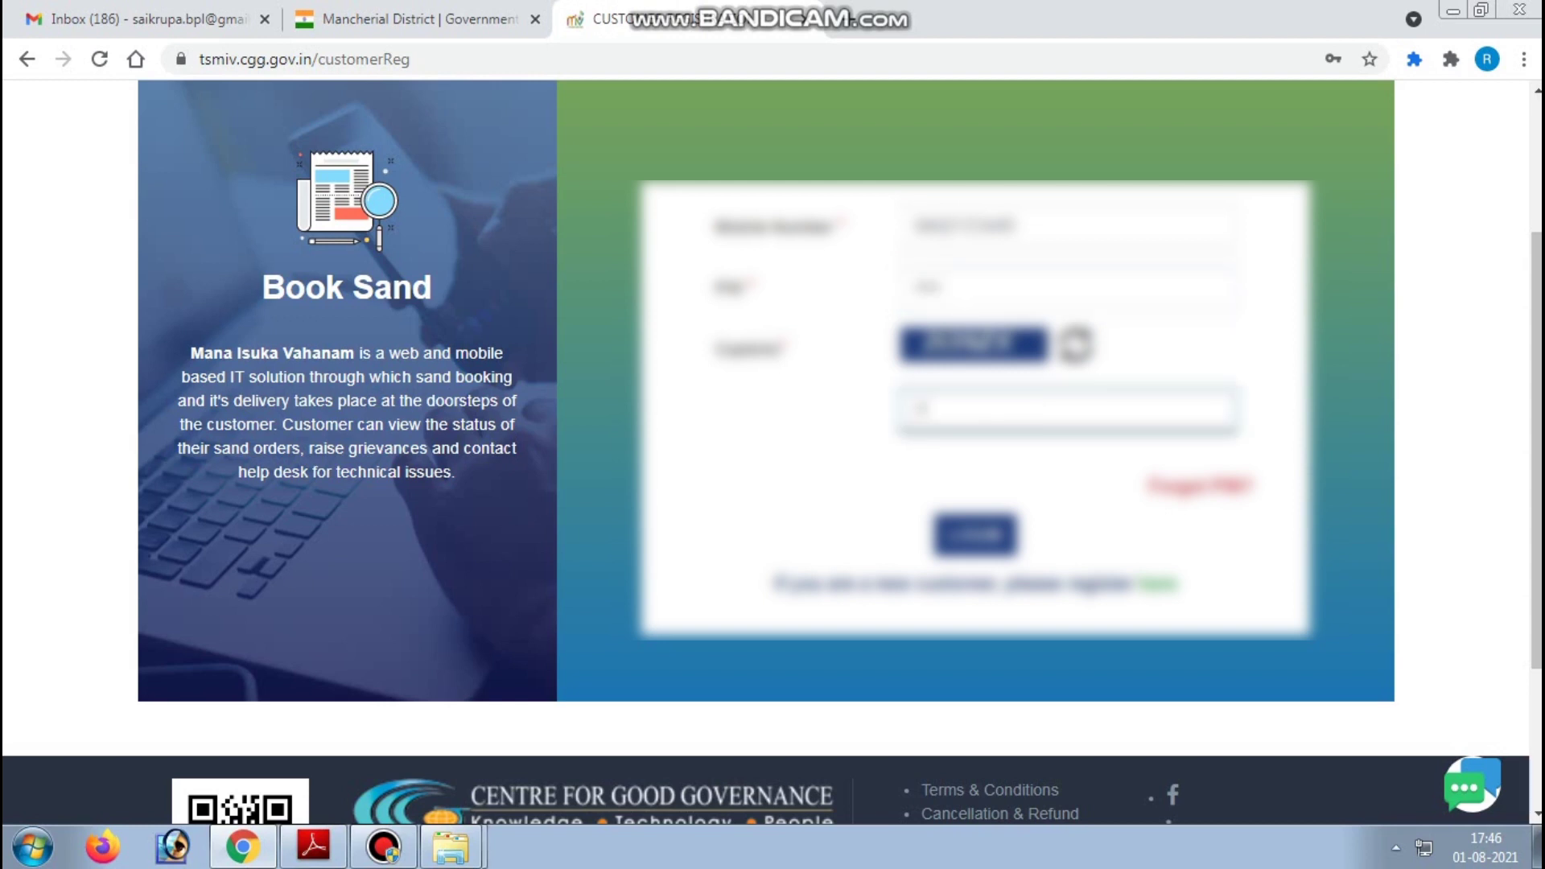
text(bcdefgh)
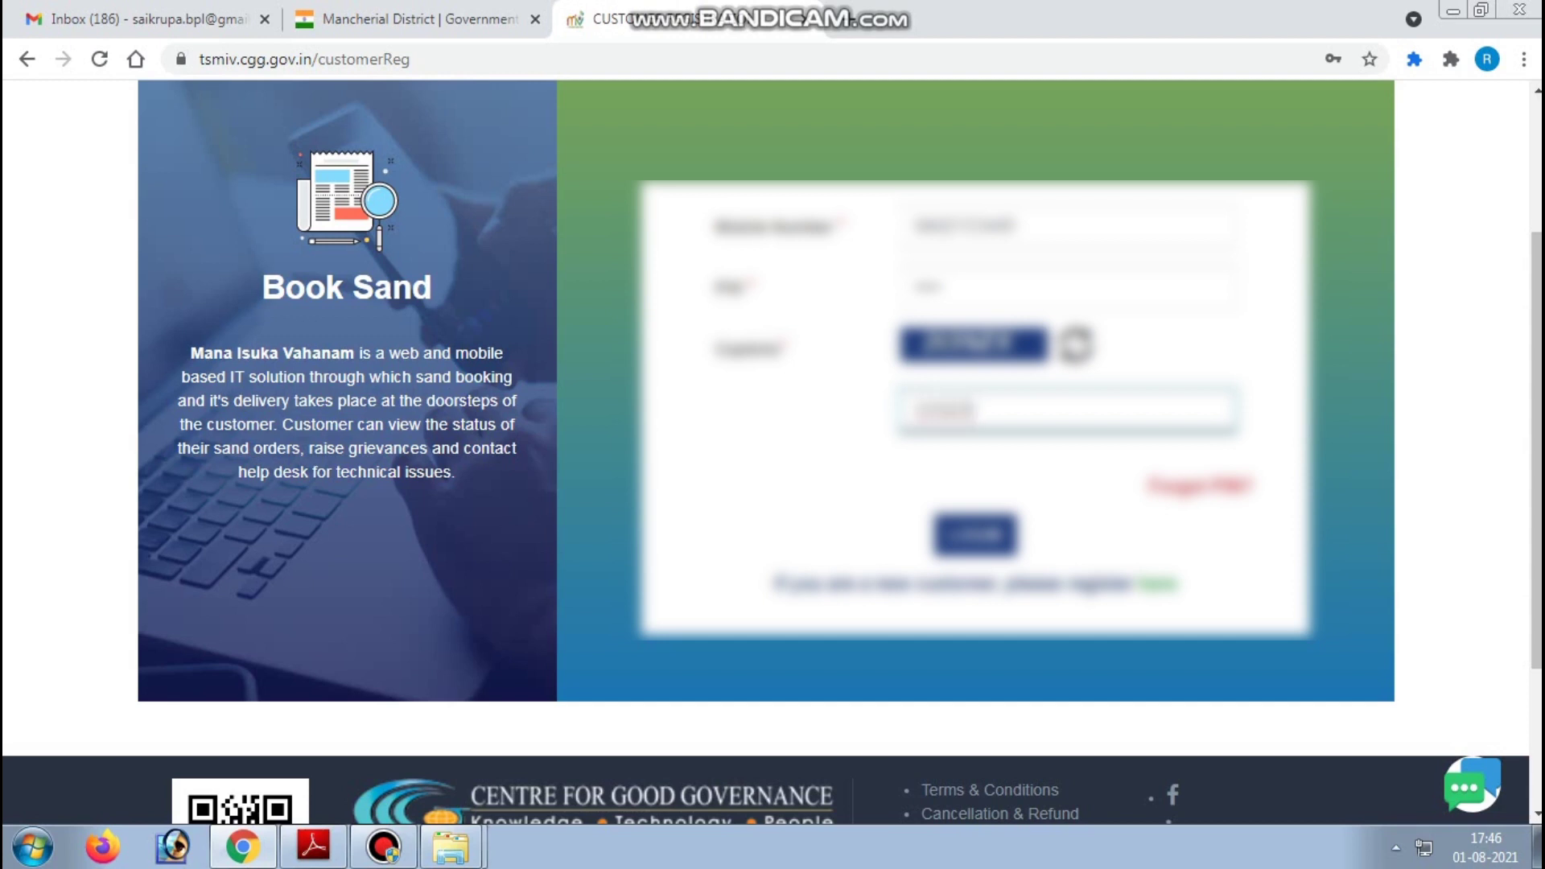
click(976, 535)
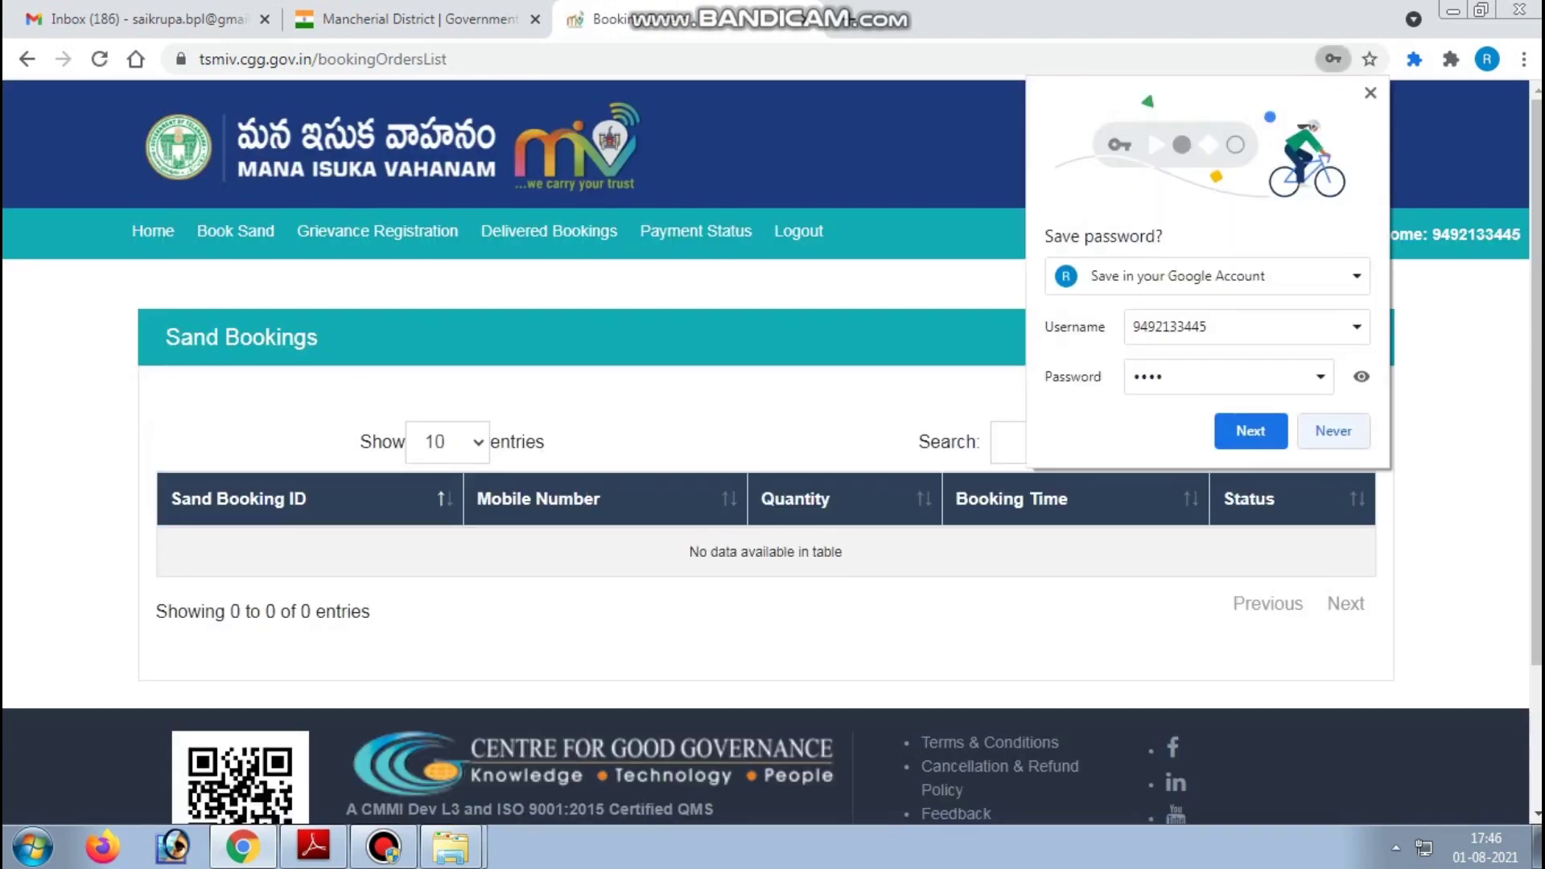
- Decline Chrome's save-password offer and return to the empty Sand Bookings list
click(1333, 431)
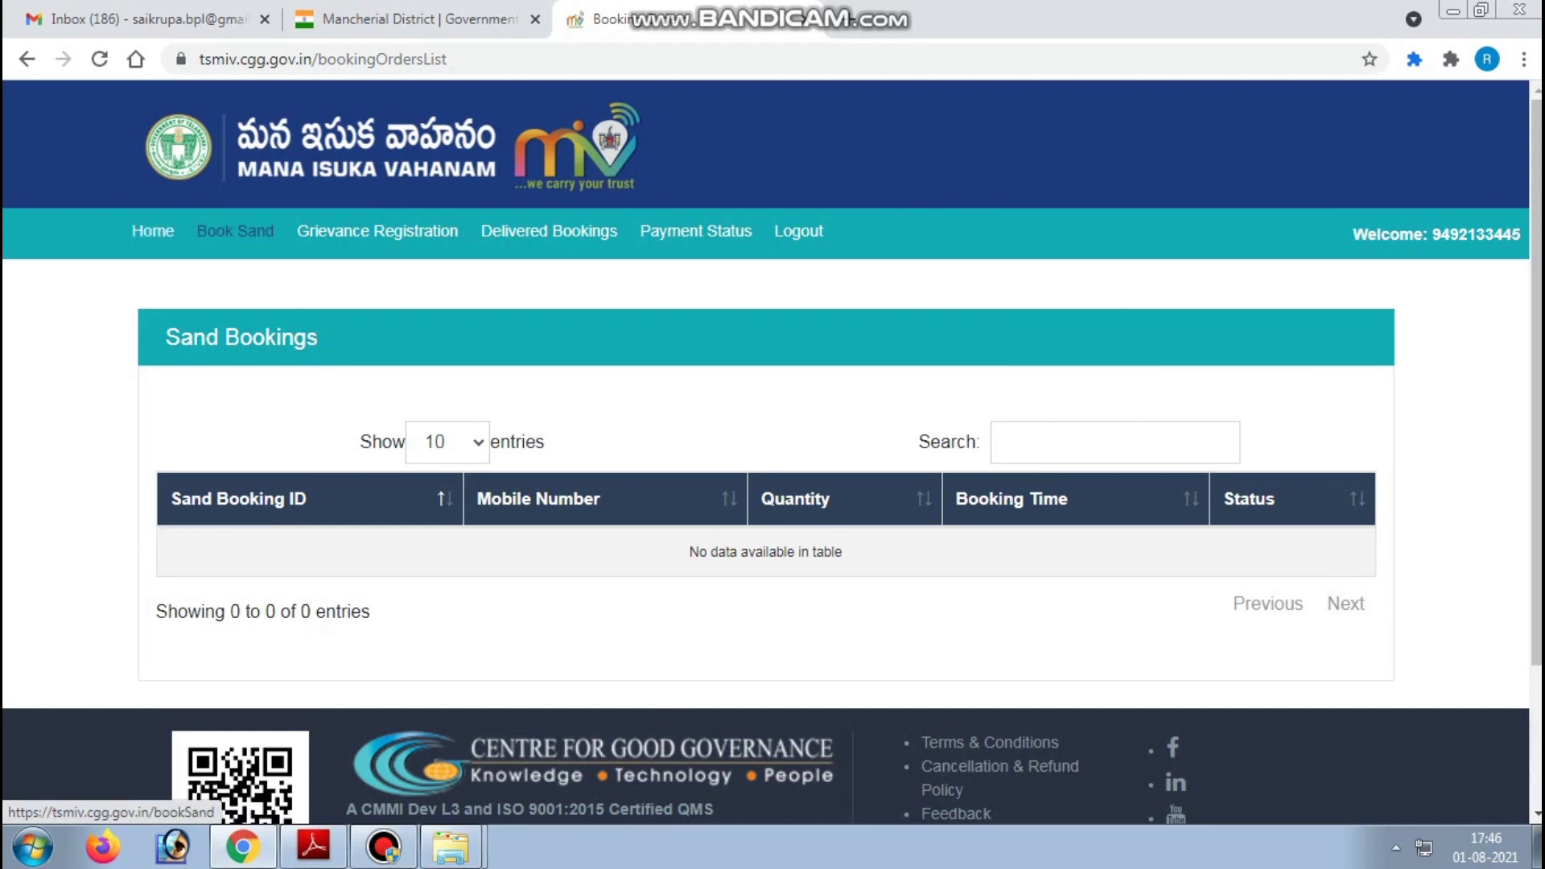
click(235, 231)
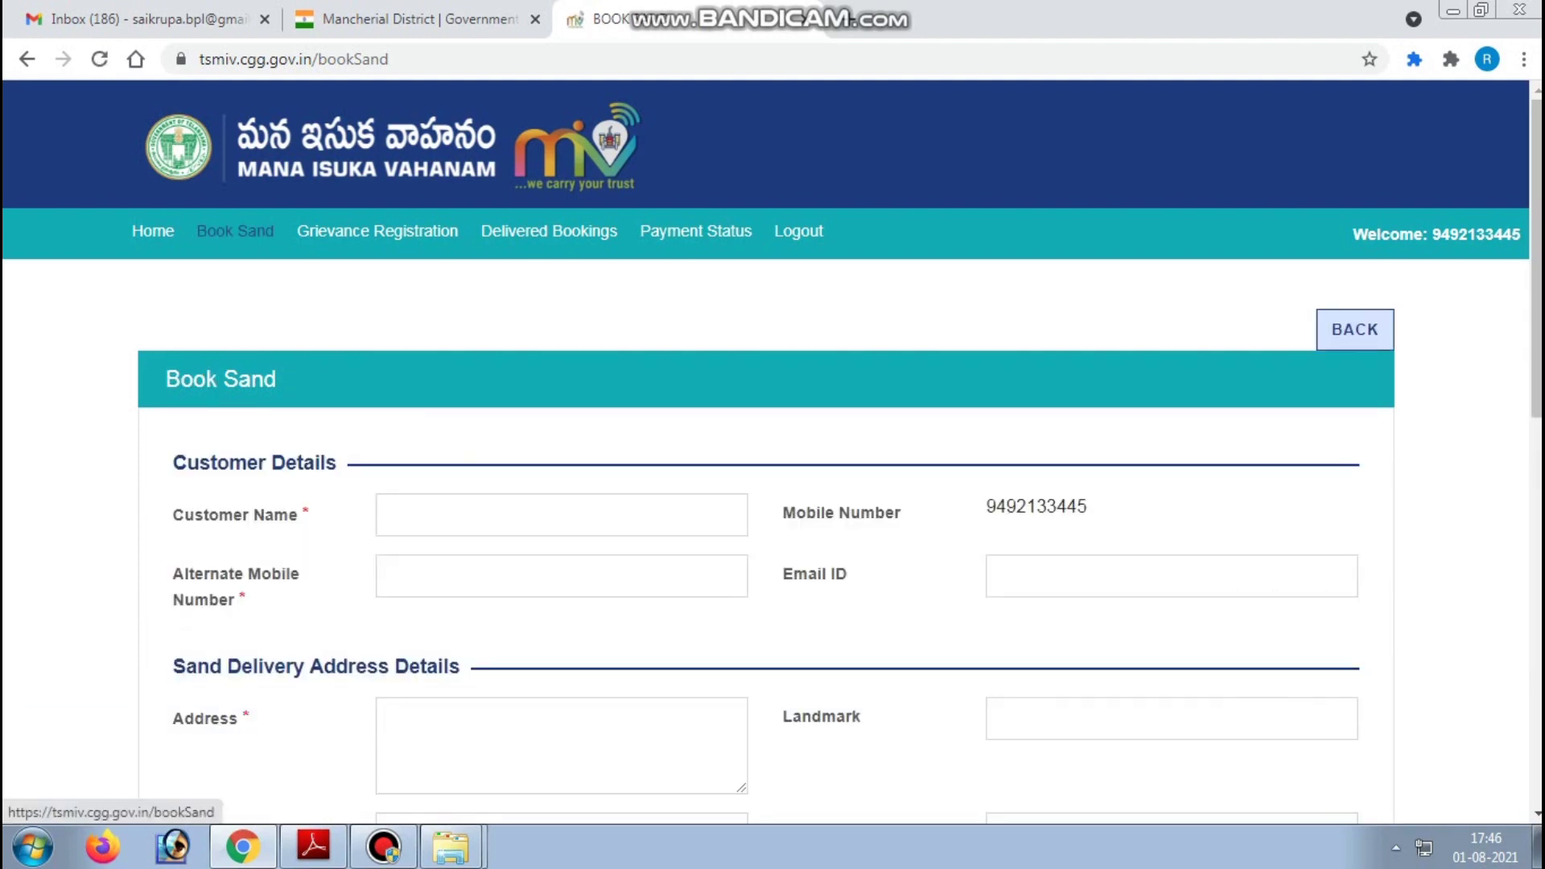
click(153, 231)
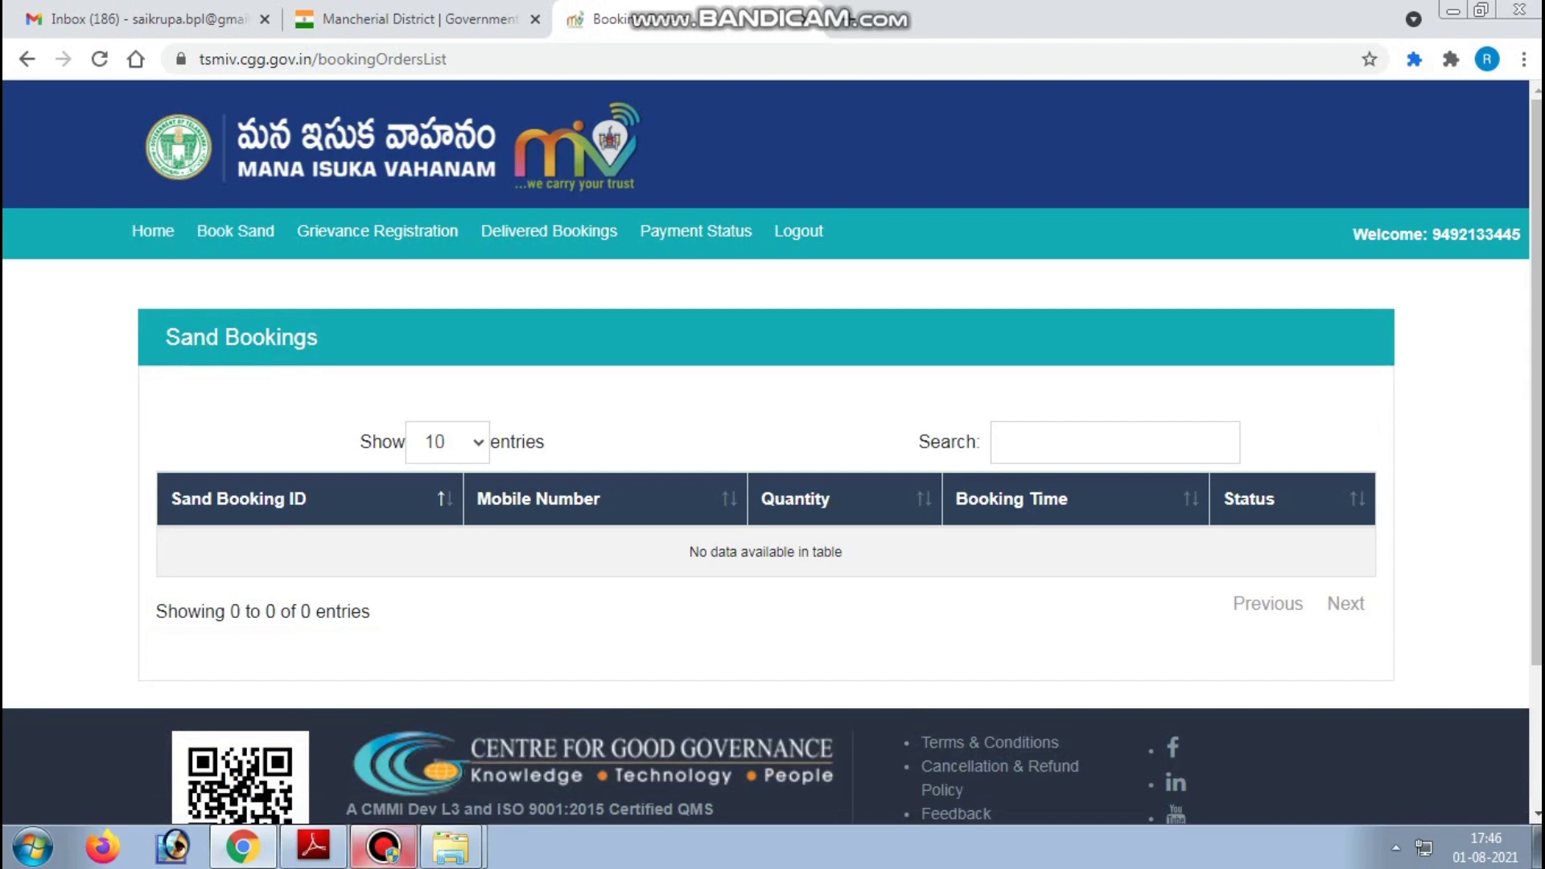
click(383, 846)
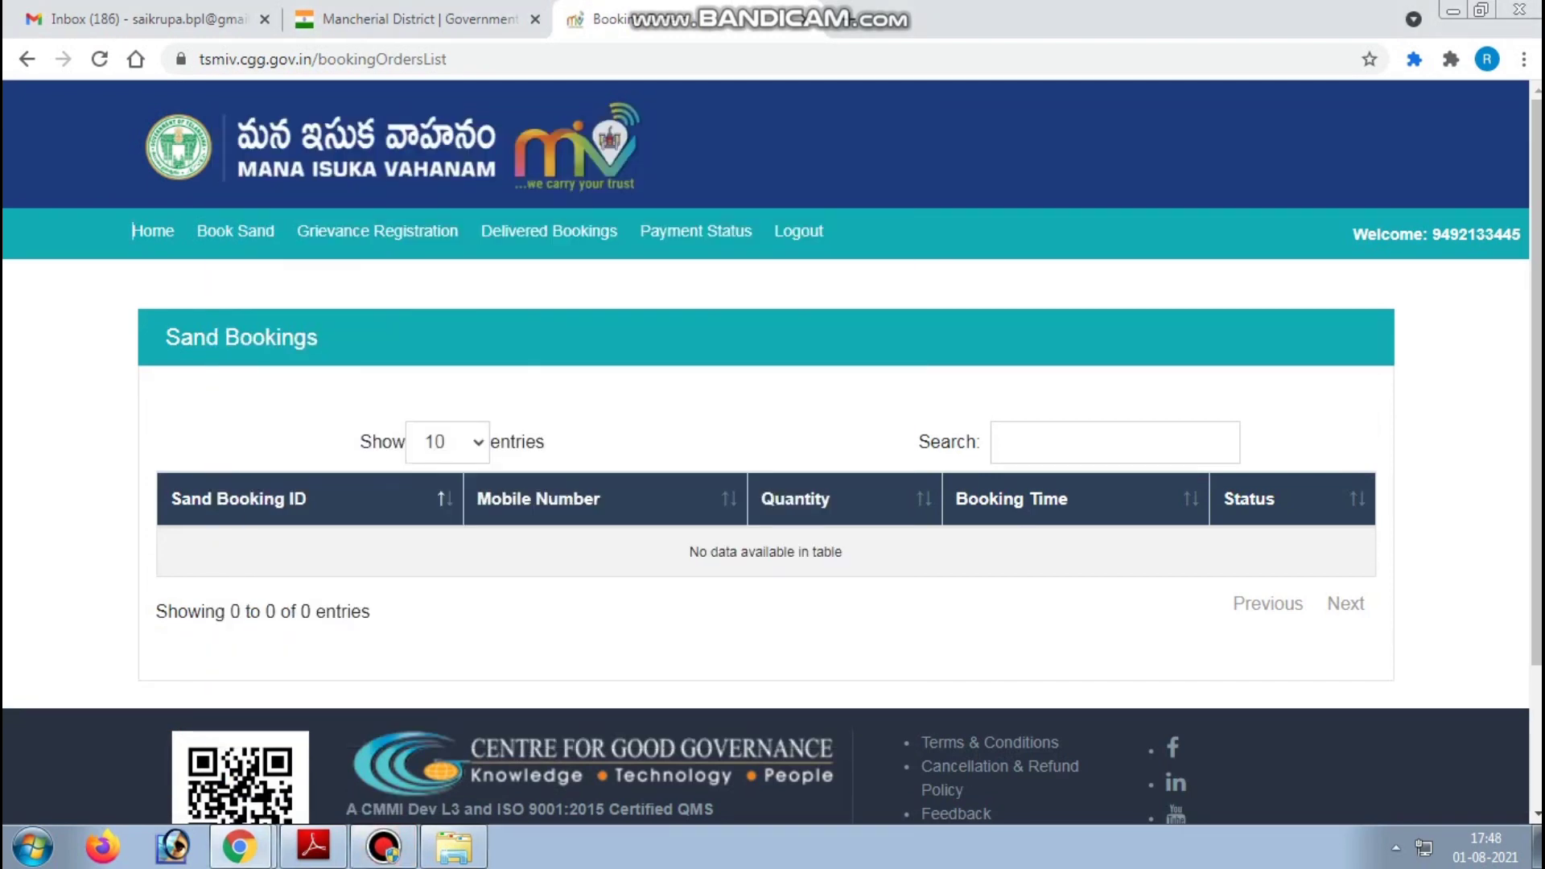
click(852, 119)
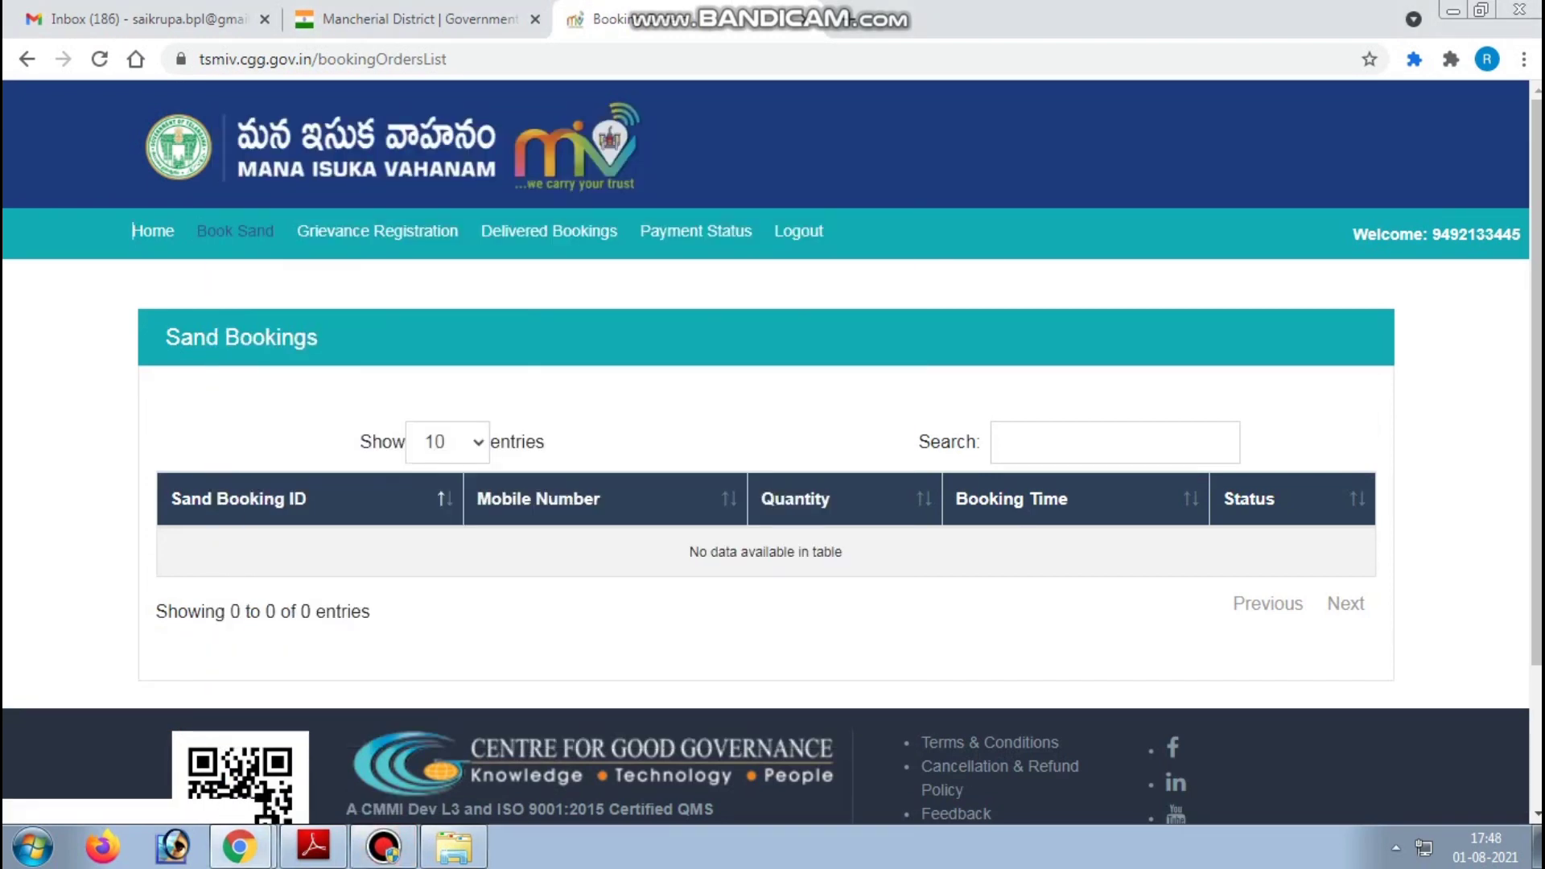
- Open the Book Sand form and enter the customer's name
click(235, 231)
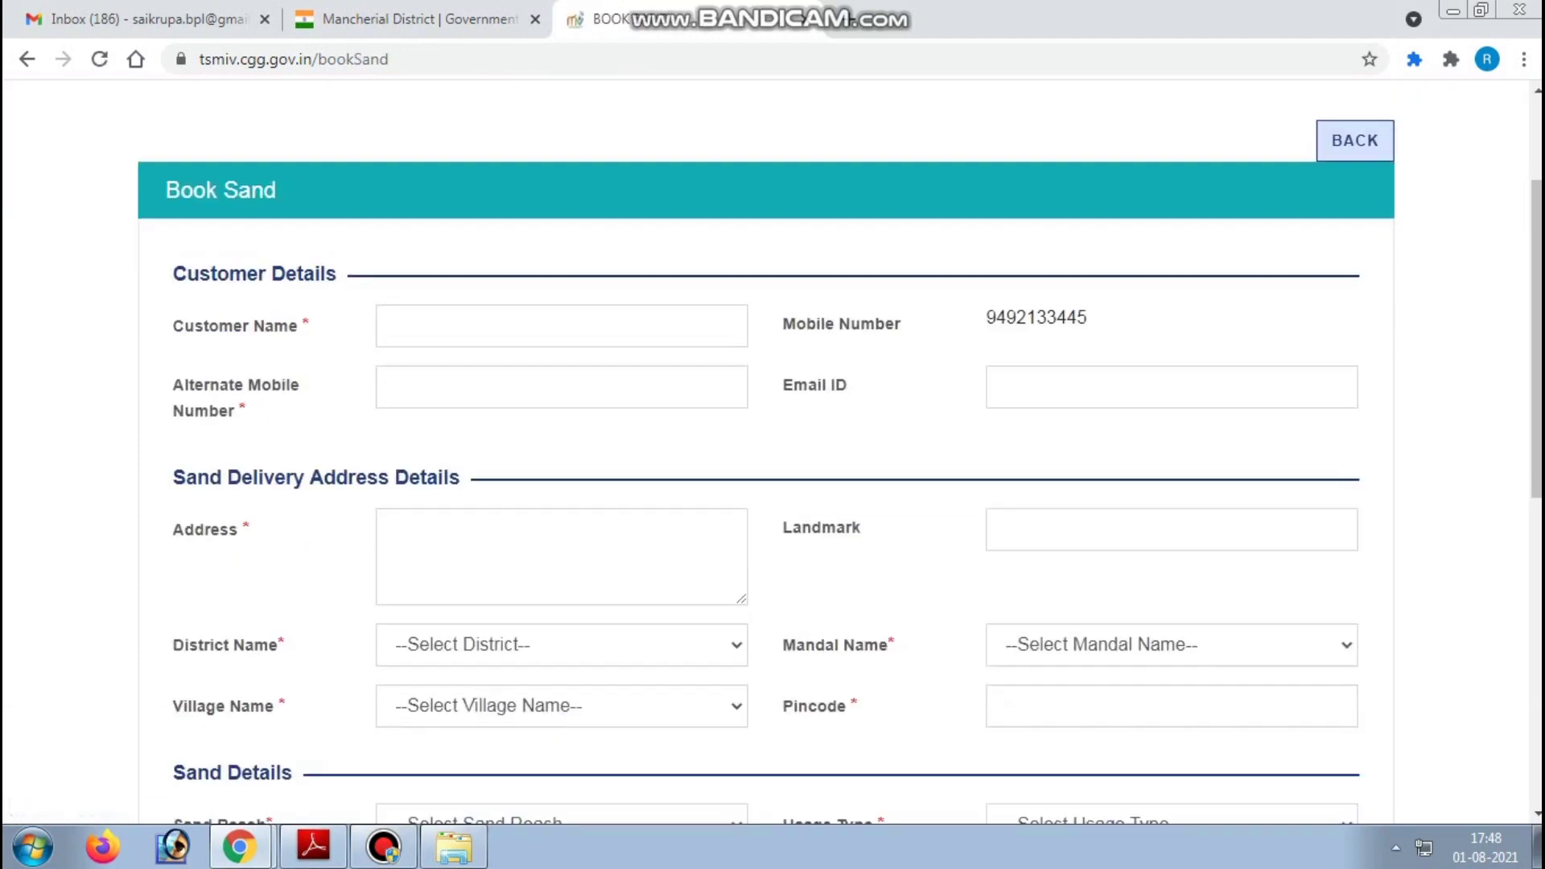
scroll(772, 451, down, 2)
drag(173, 288, 311, 288)
click(392, 288)
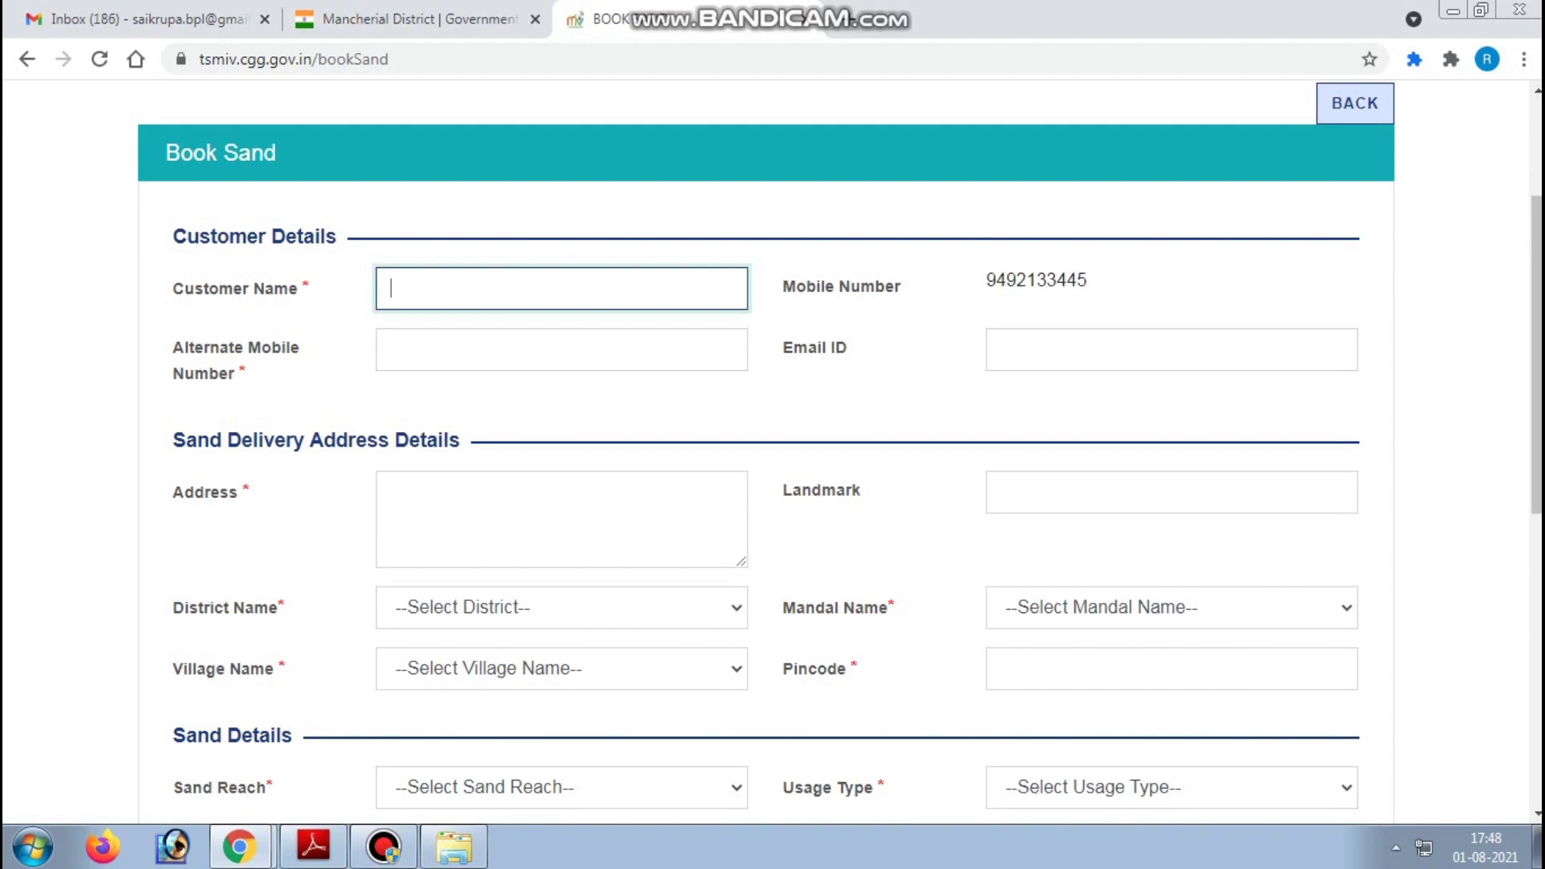
text(Saikrupa)
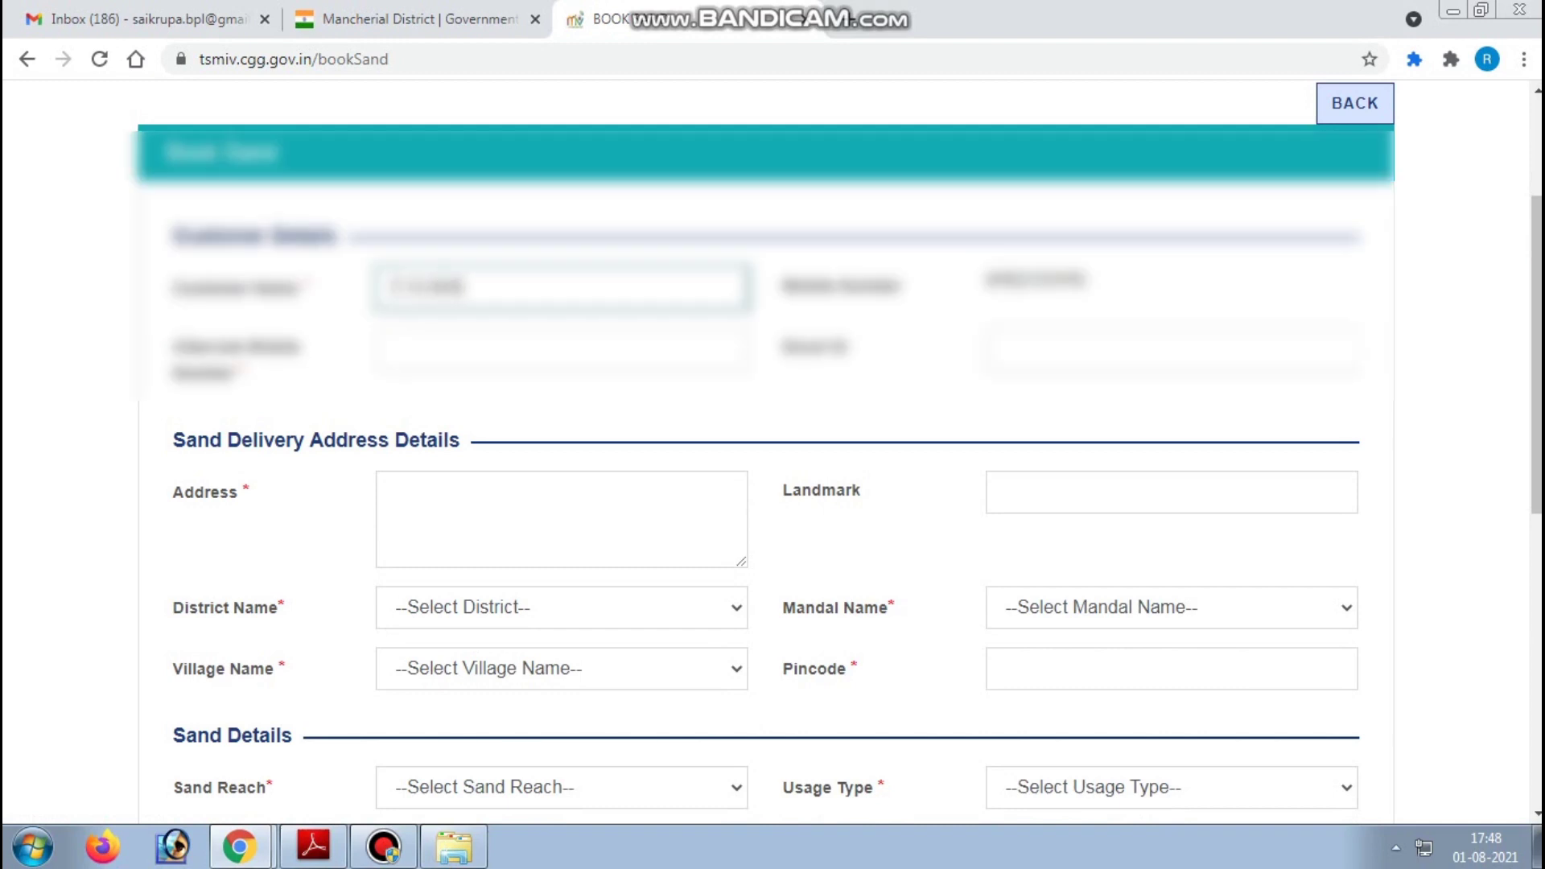
key(Tab)
- Fill in the customer's alternate mobile number and e-mail address
scroll(773, 442, up, 2)
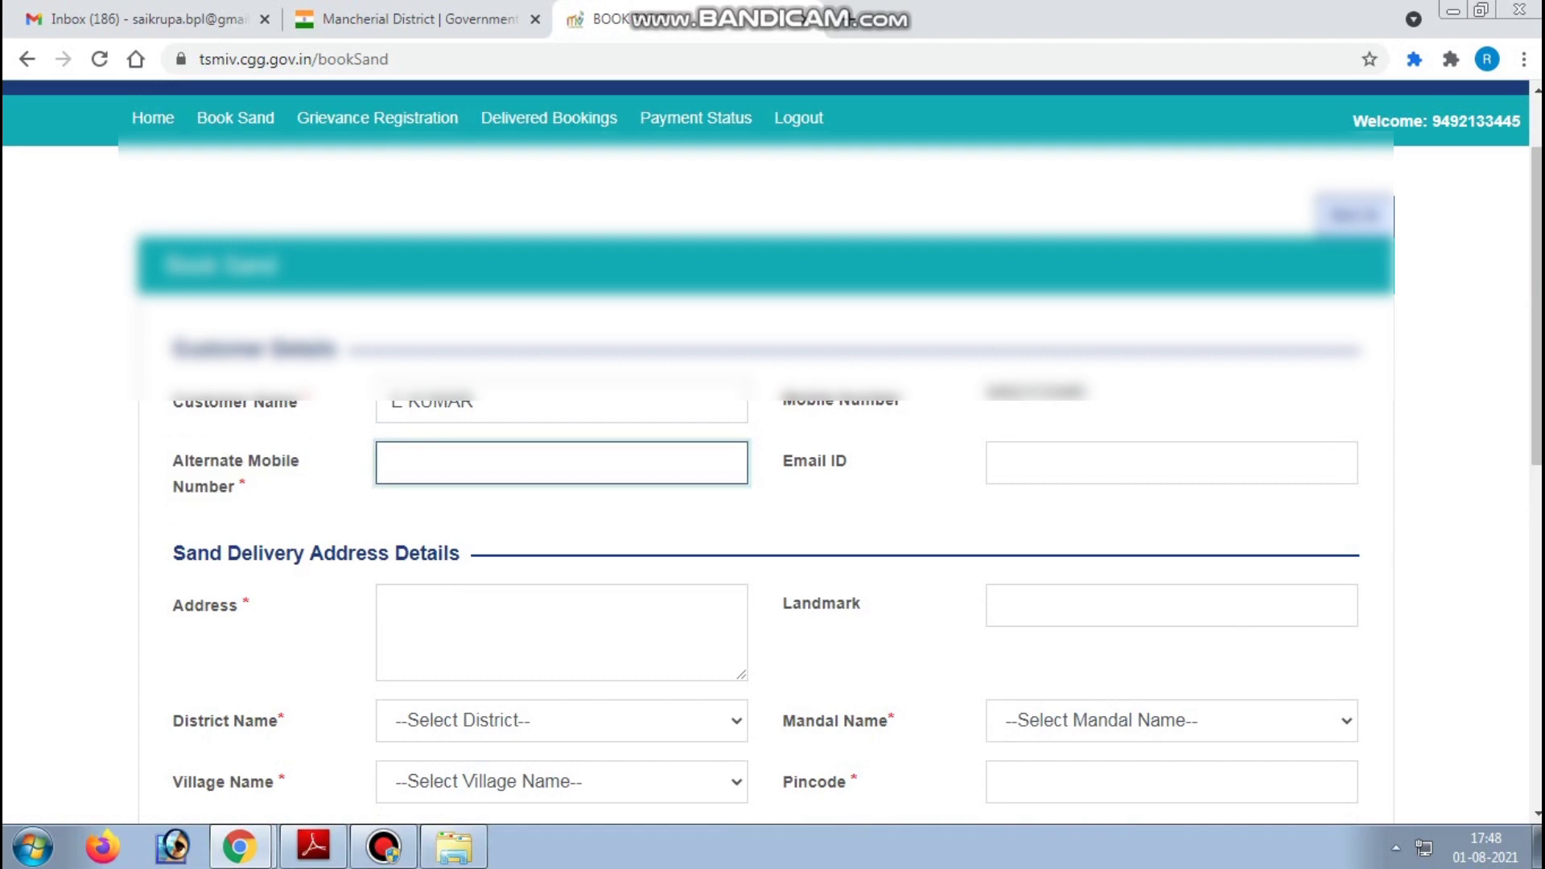
text(9)
key(BackSpace)
key(Tab)
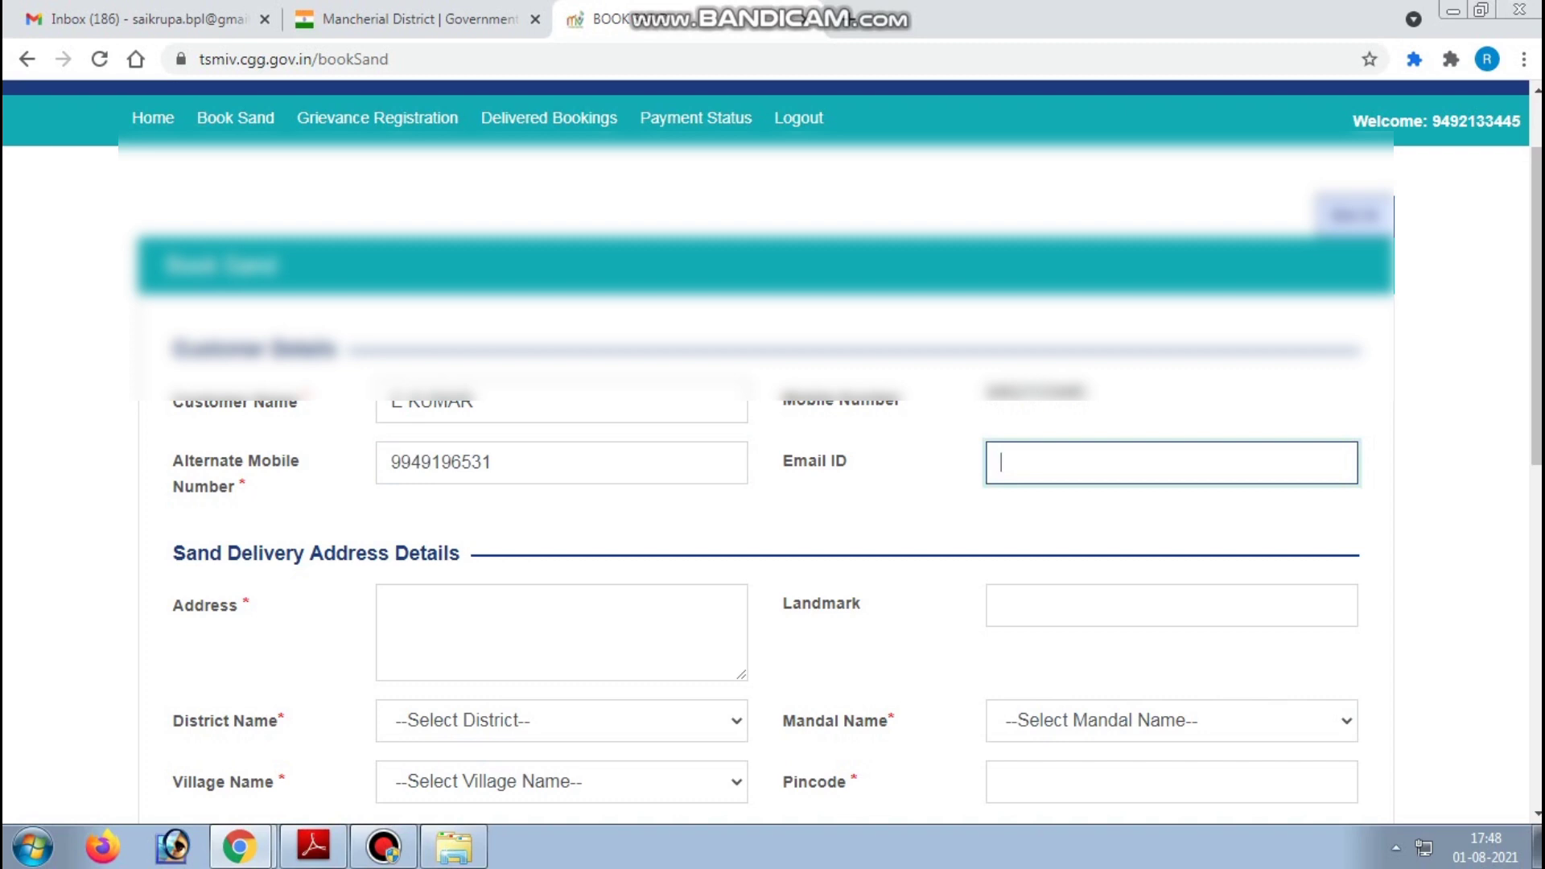
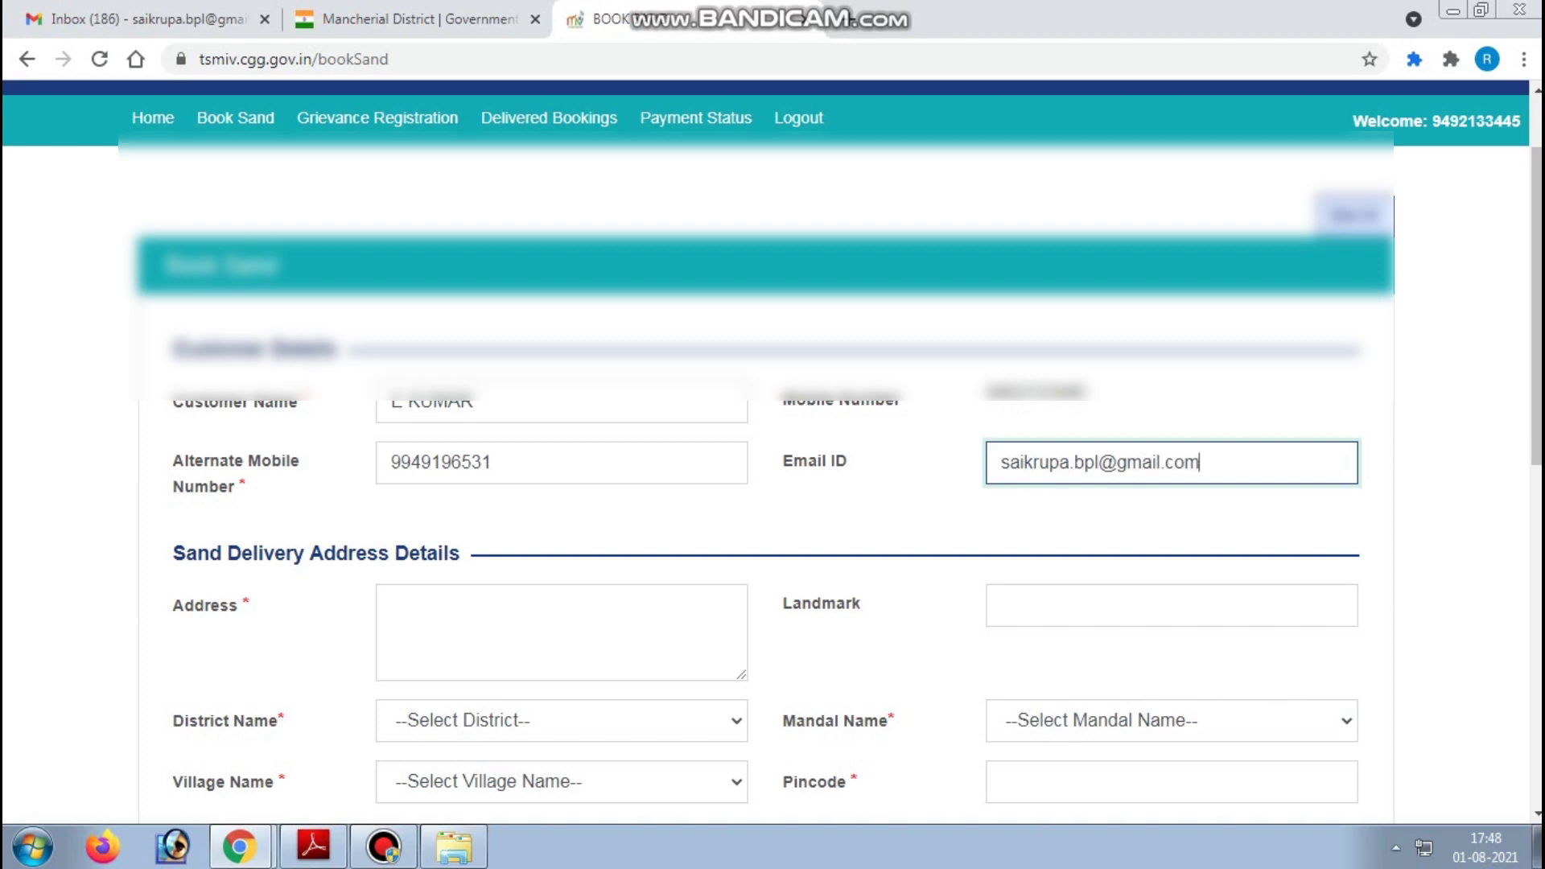
key(Tab)
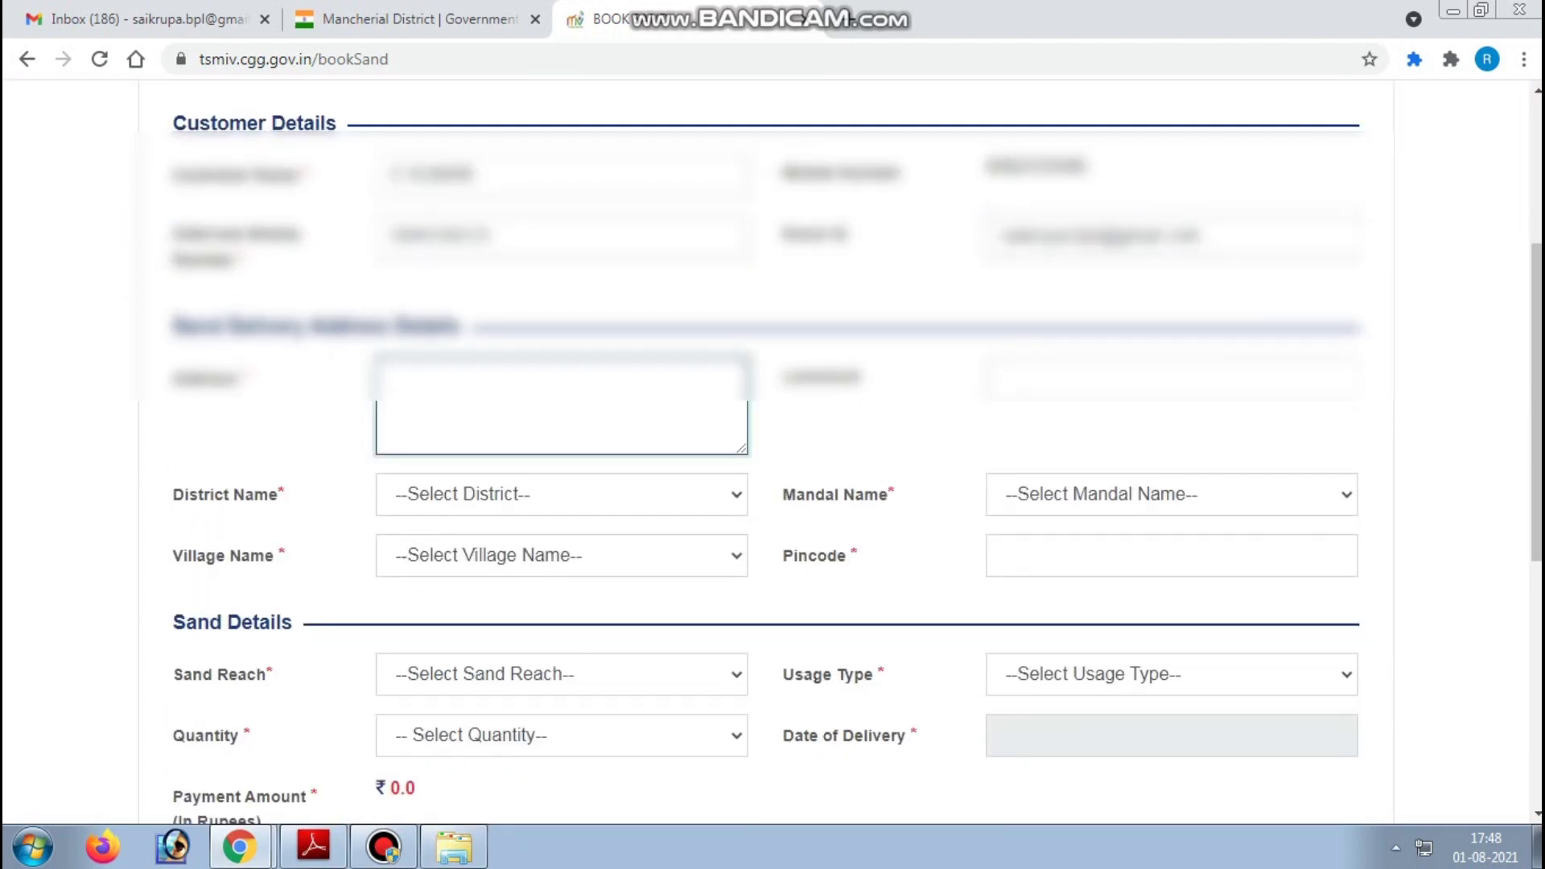
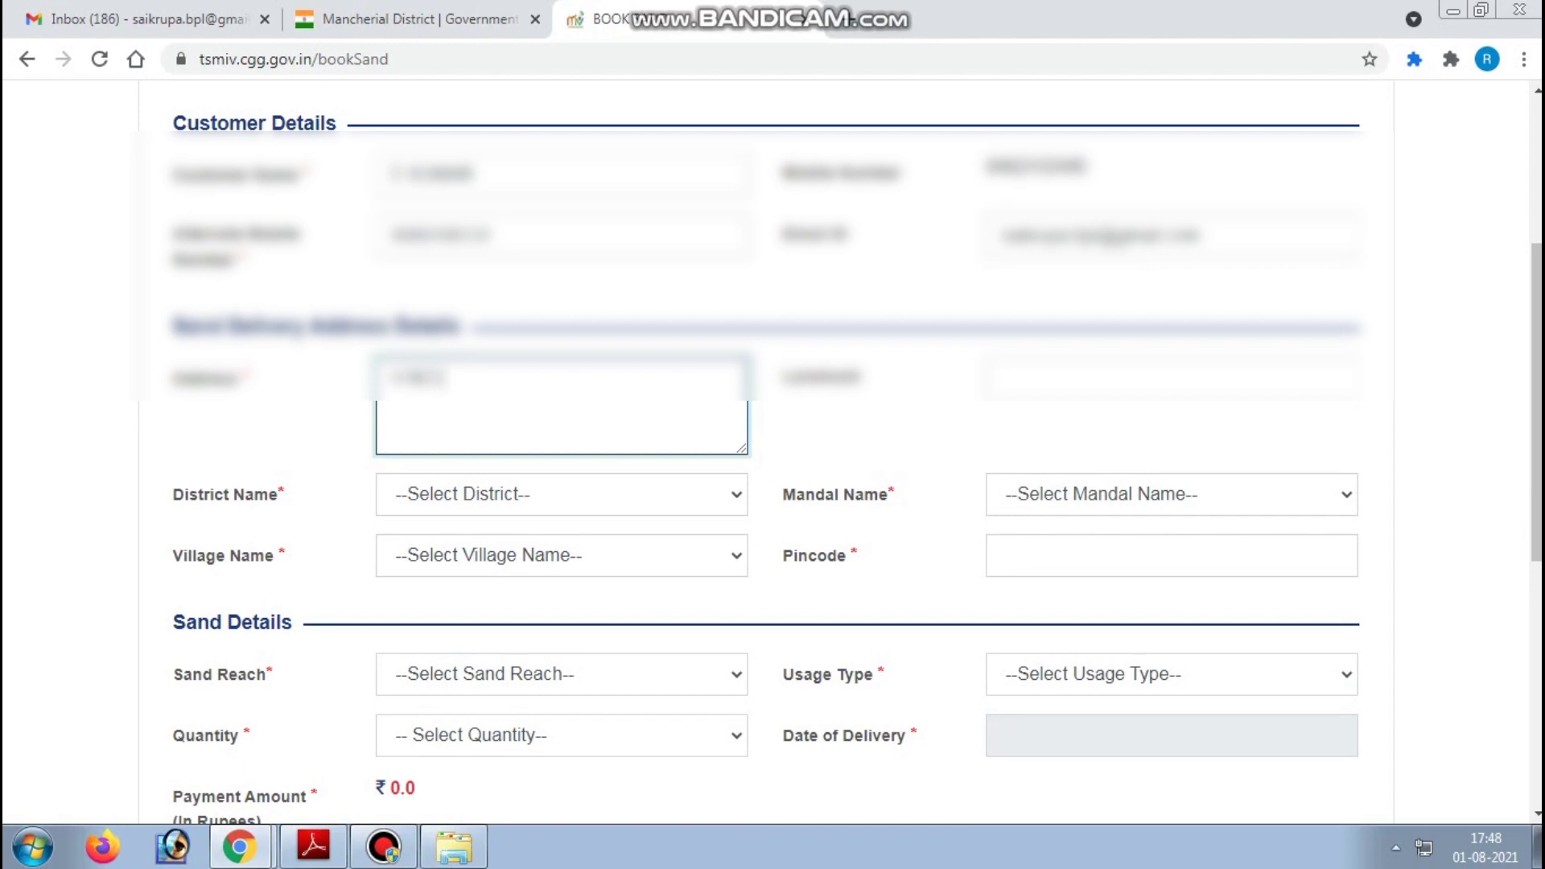
- Enter the customer's delivery street address
key(ctrl+a)
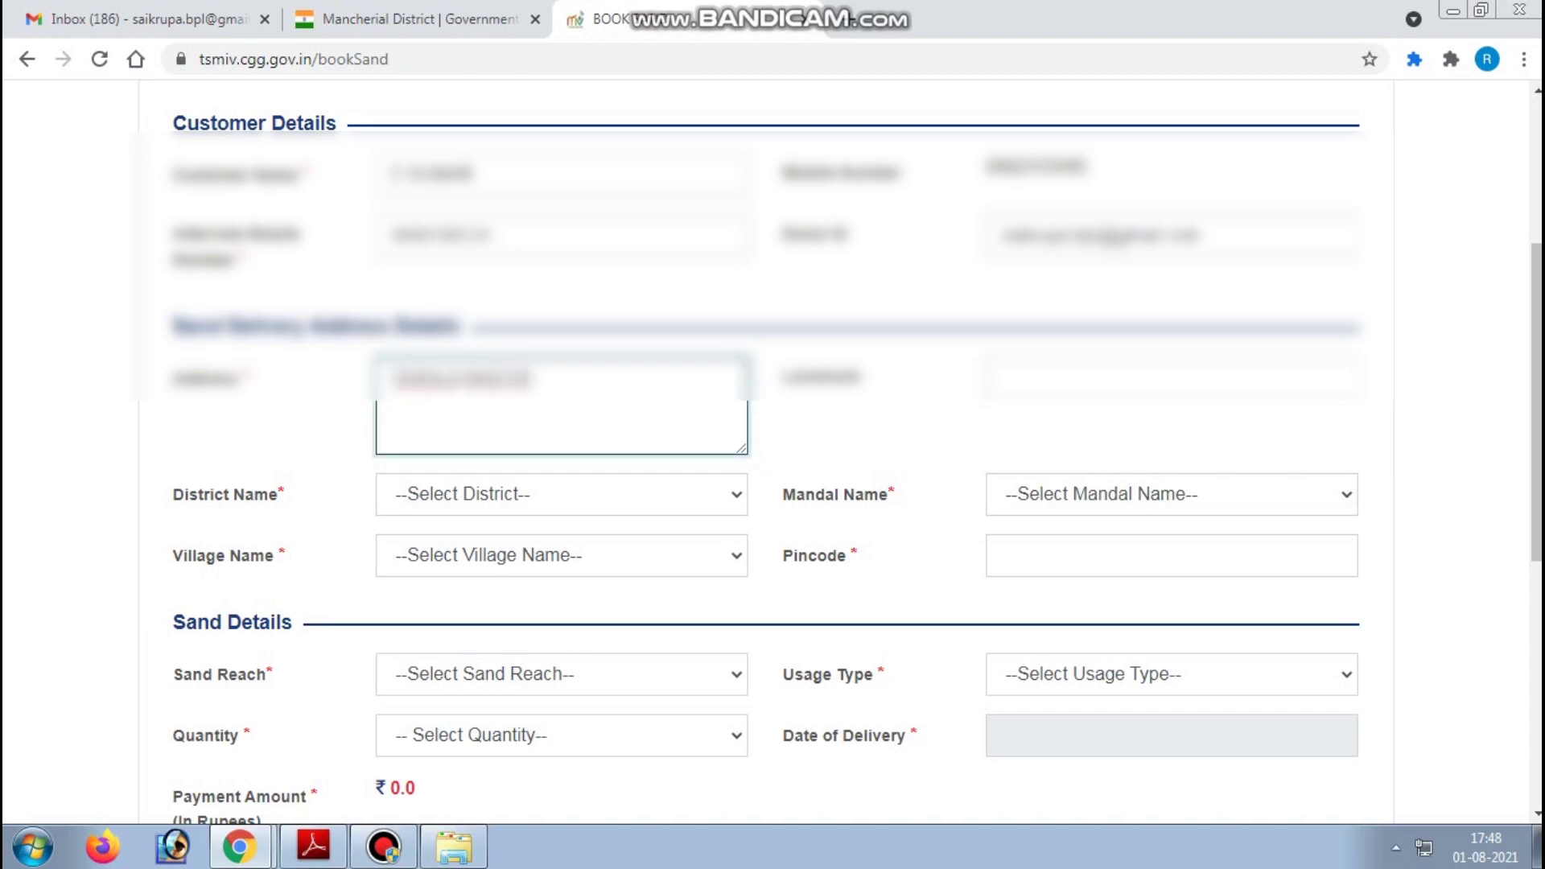
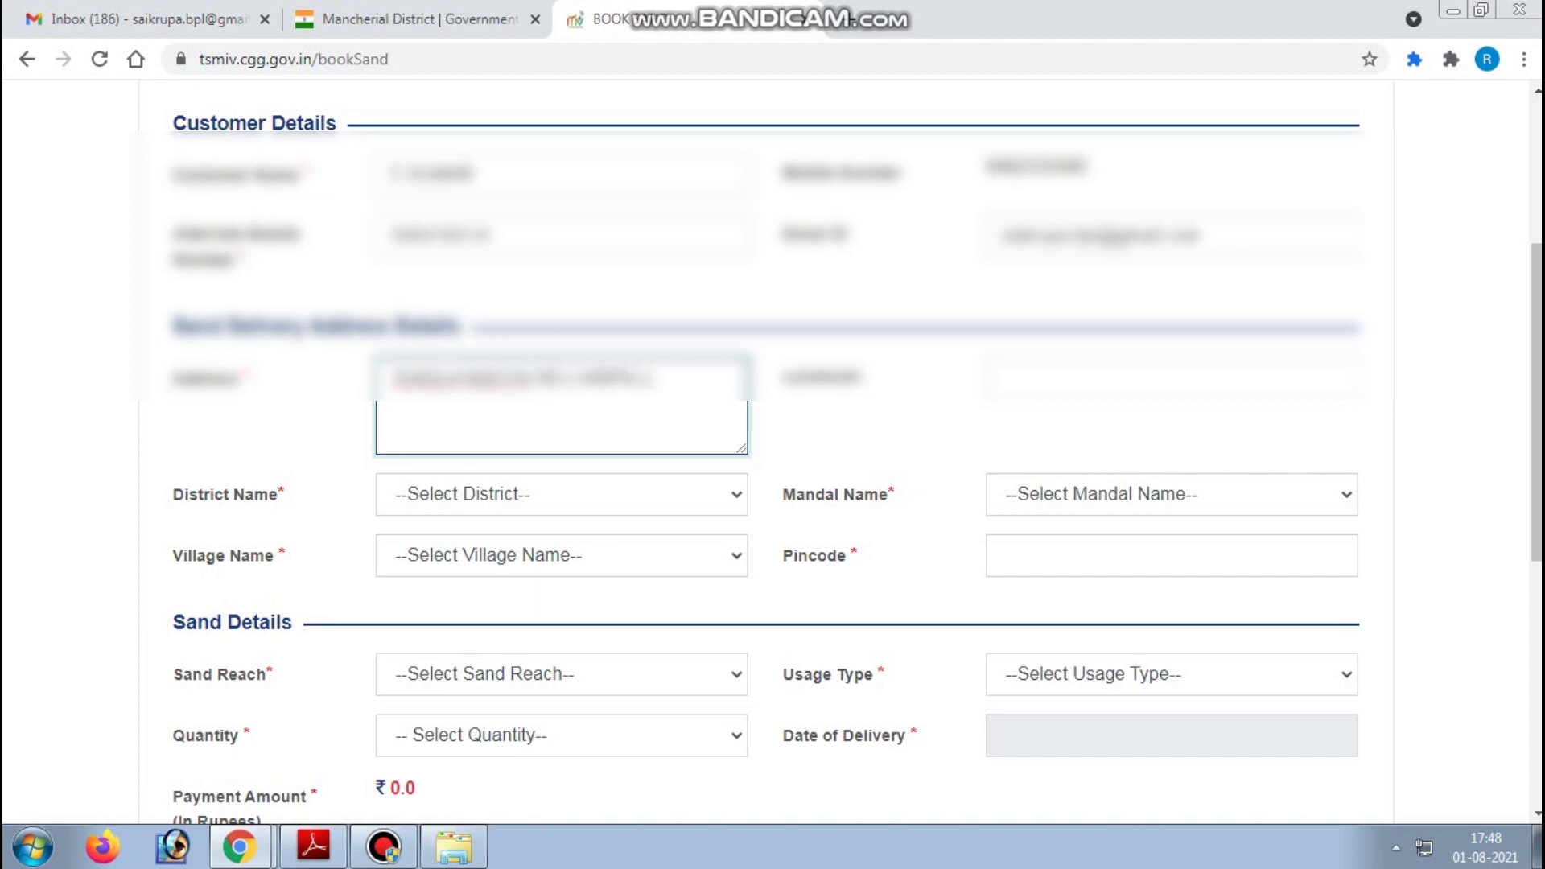
key(Tab)
- Enter the delivery landmark near the customer's address
text(Near SBI)
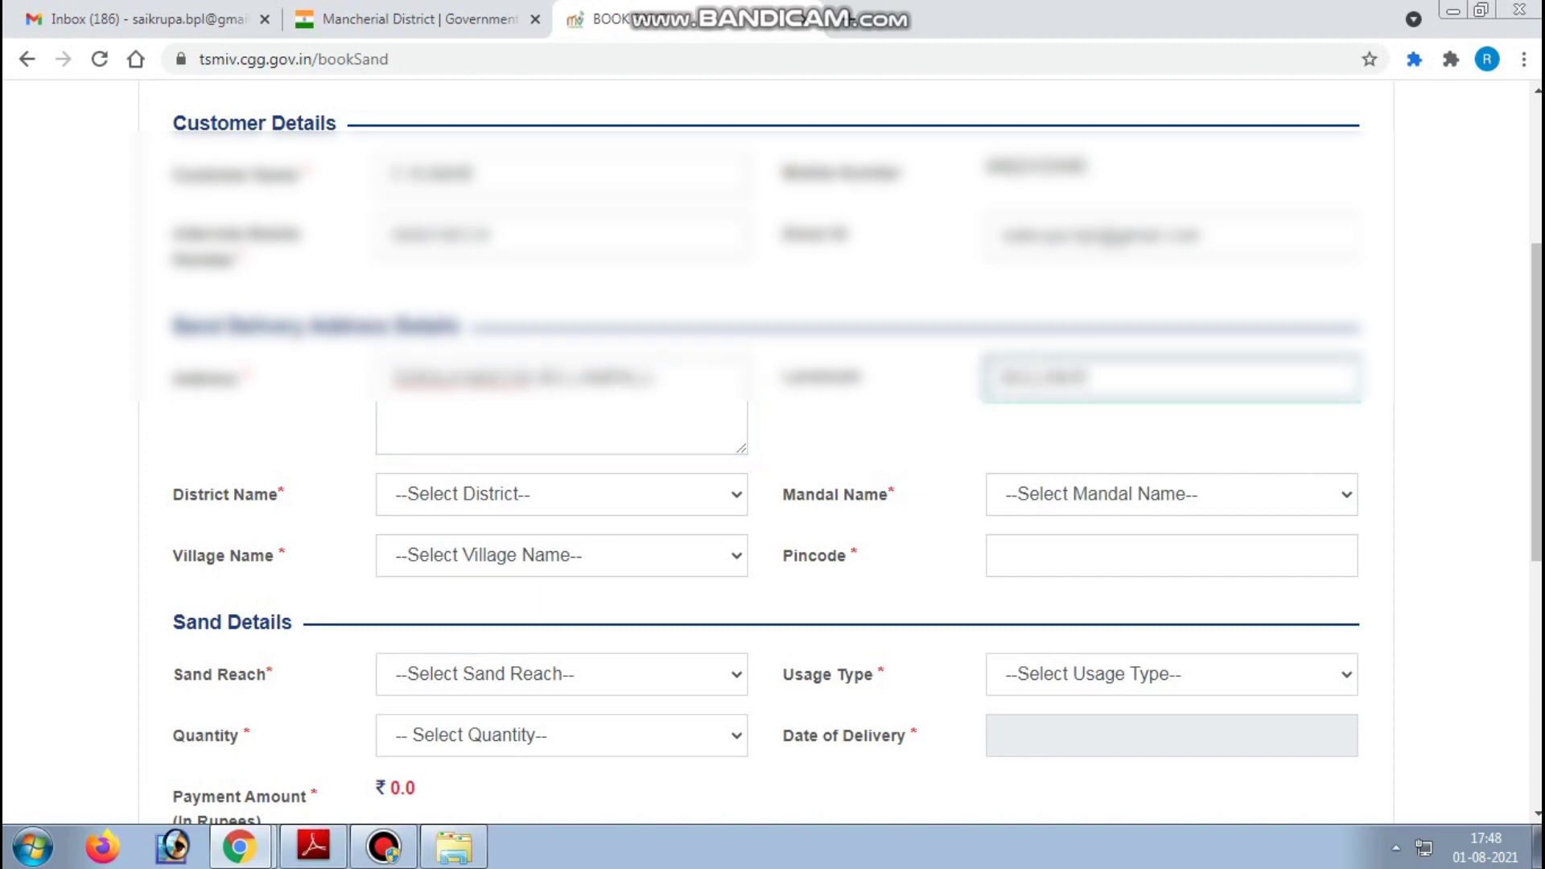
key(BackSpace)
key(BackSpace)
key(BackSpace)
key(BackSpace)
key(BackSpace)
key(BackSpace)
key(BackSpace)
key(BackSpace)
text(Ne)
key(BackSpace)
key(BackSpace)
text(Temple Main Road)
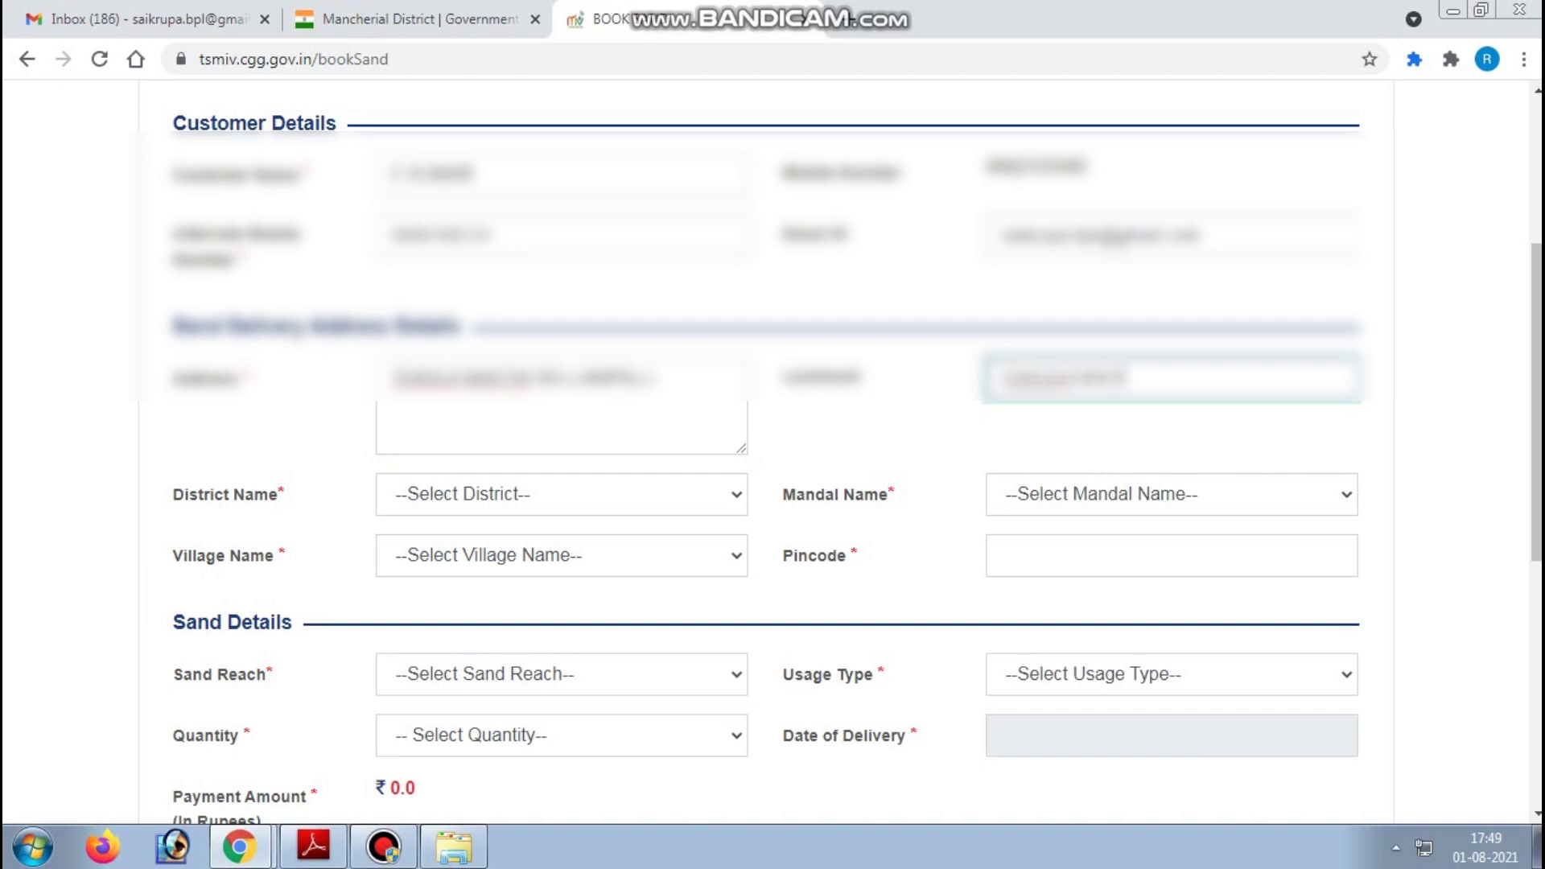
key(Tab)
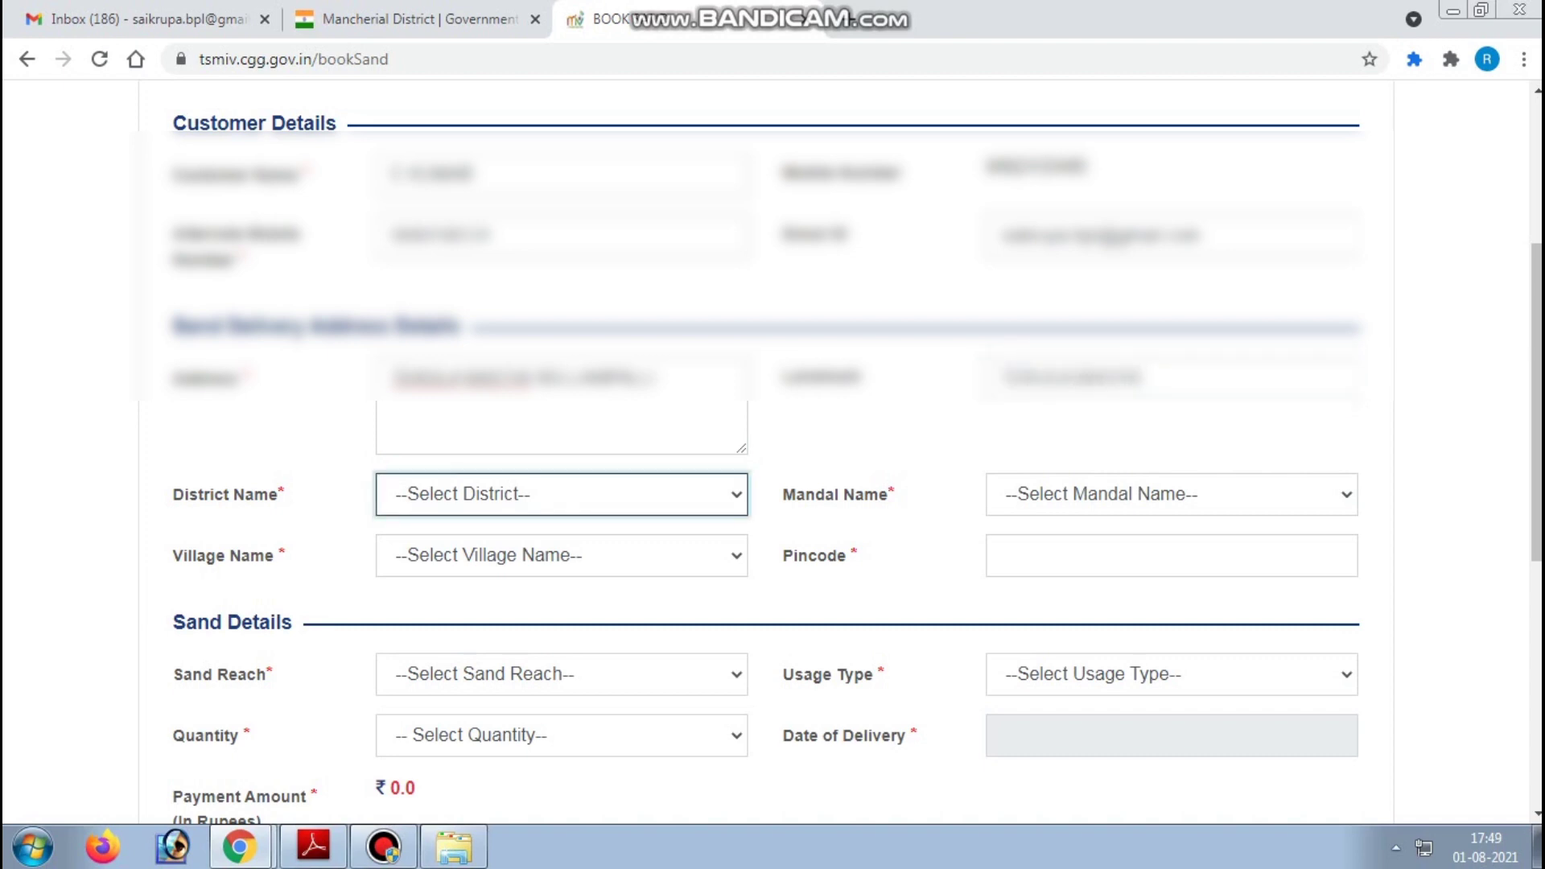
click(1142, 379)
text(X Road)
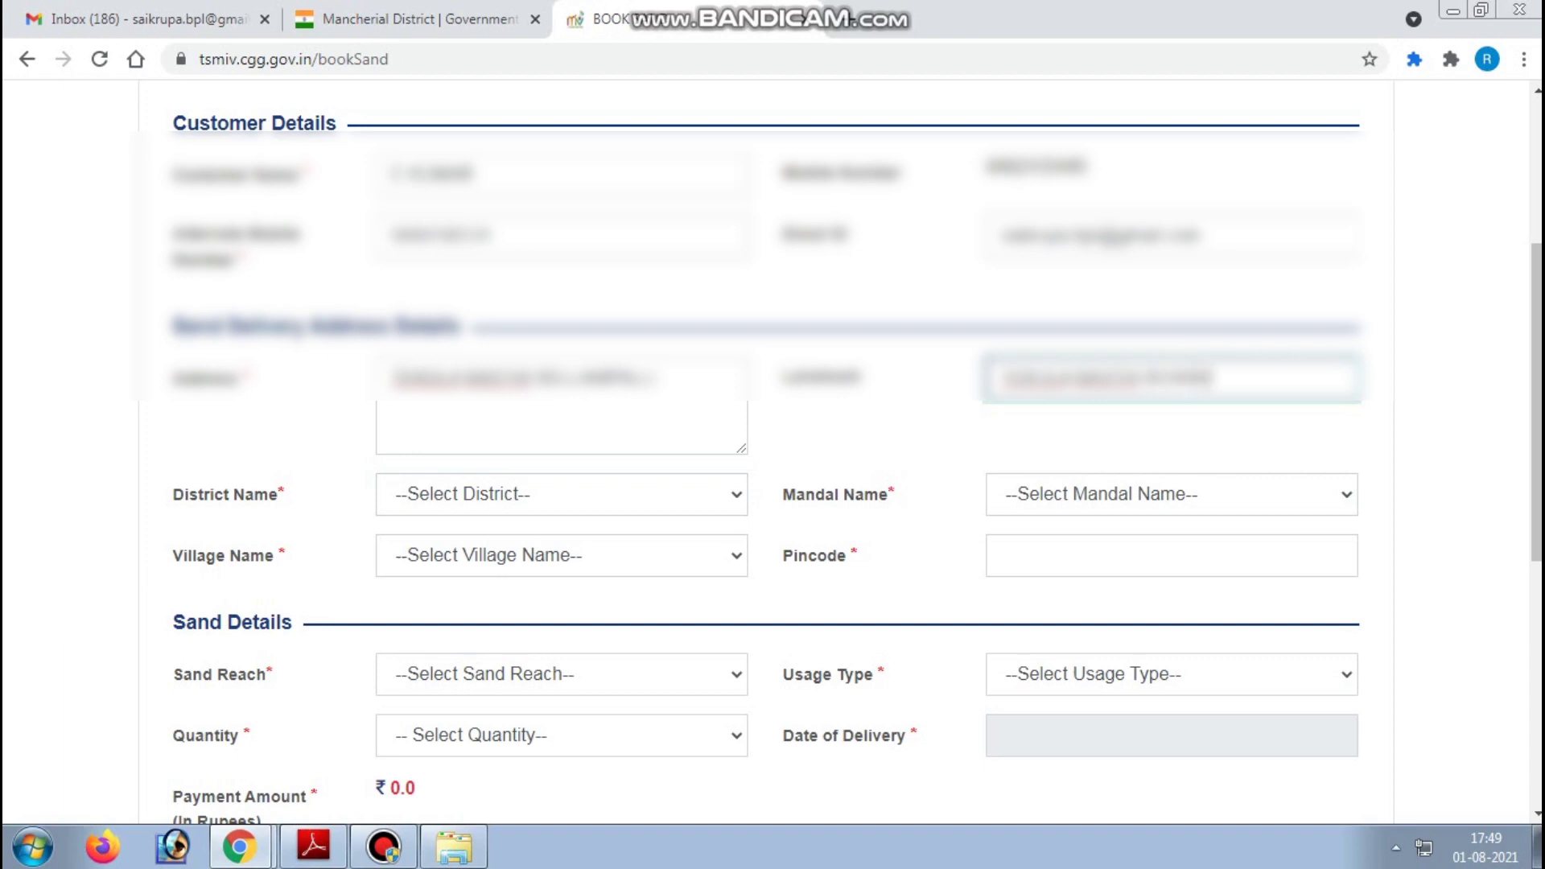
key(Tab)
- Set the district to Mancherial and the mandal to Bellampalle
key(alt+Down)
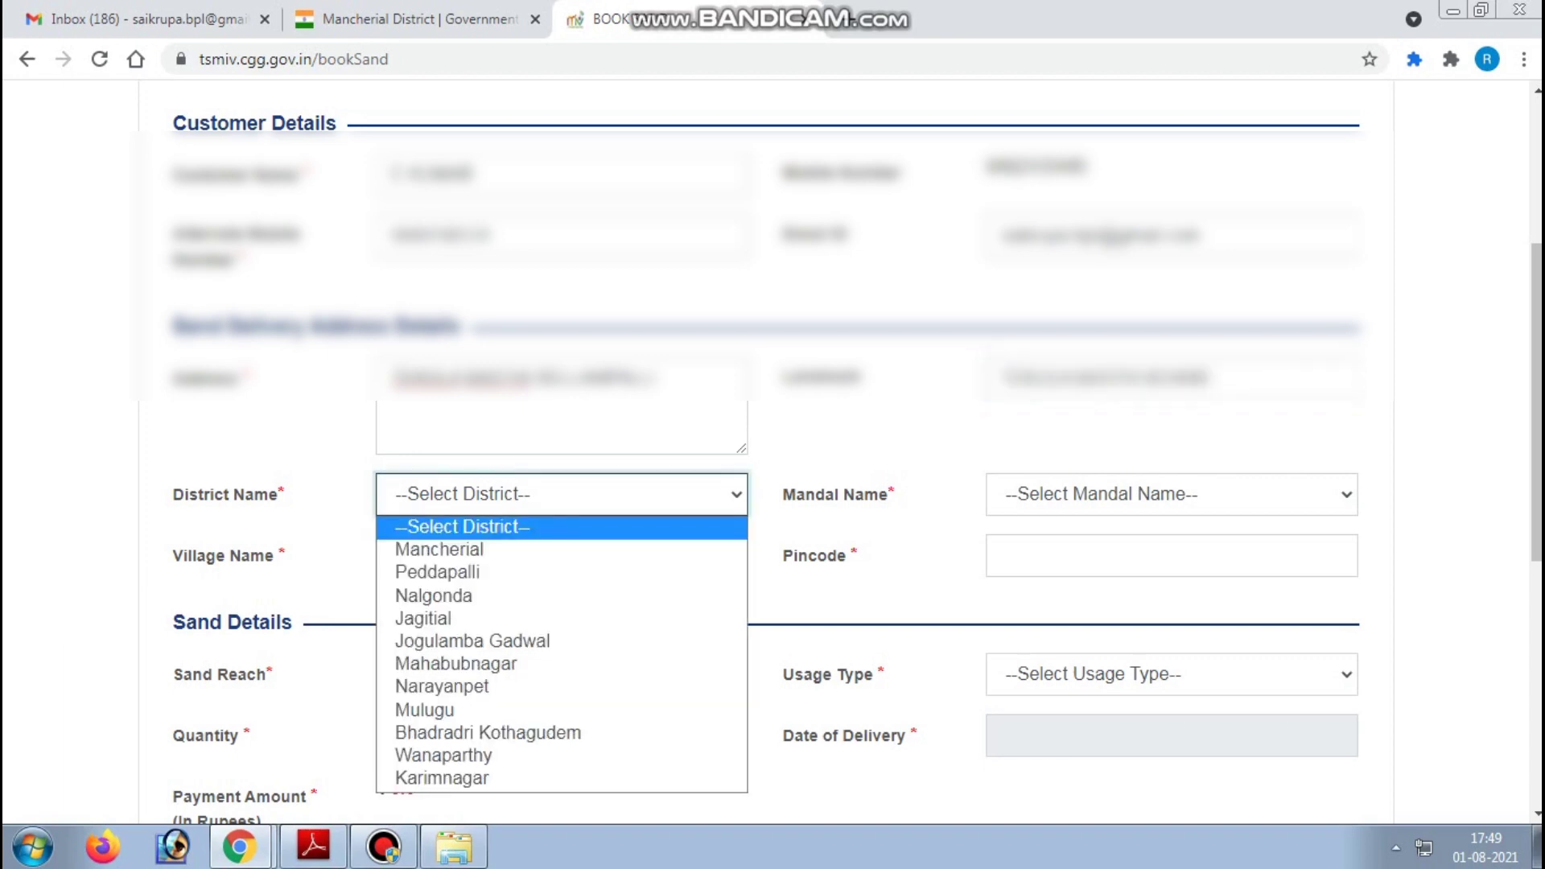
key(Down)
key(Return)
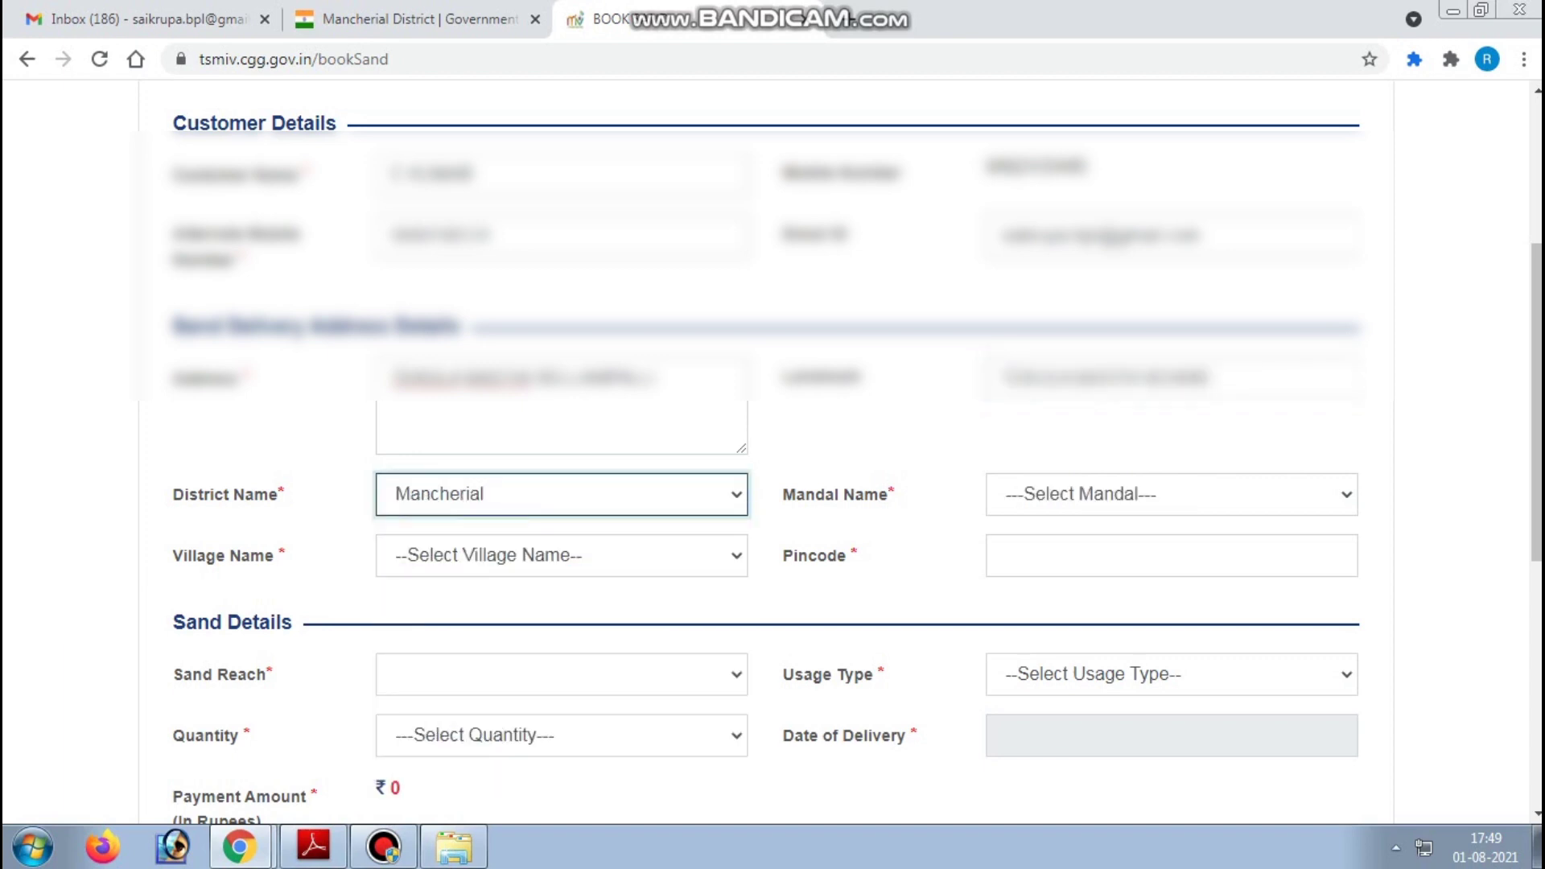
drag(178, 493, 282, 493)
scroll(281, 493, down, 3)
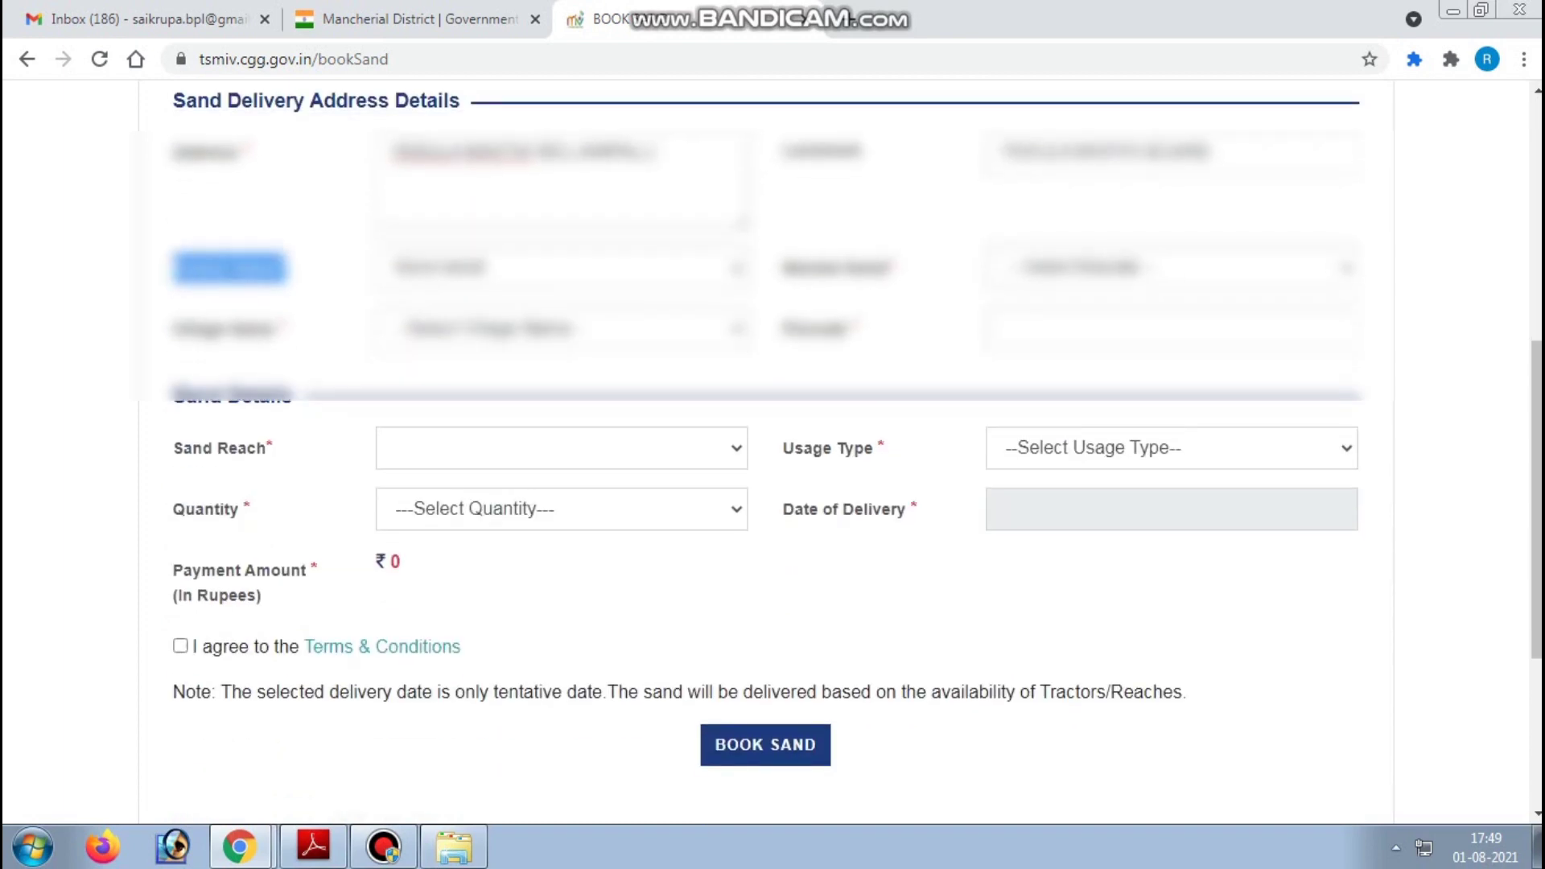
drag(784, 267, 884, 268)
click(1171, 268)
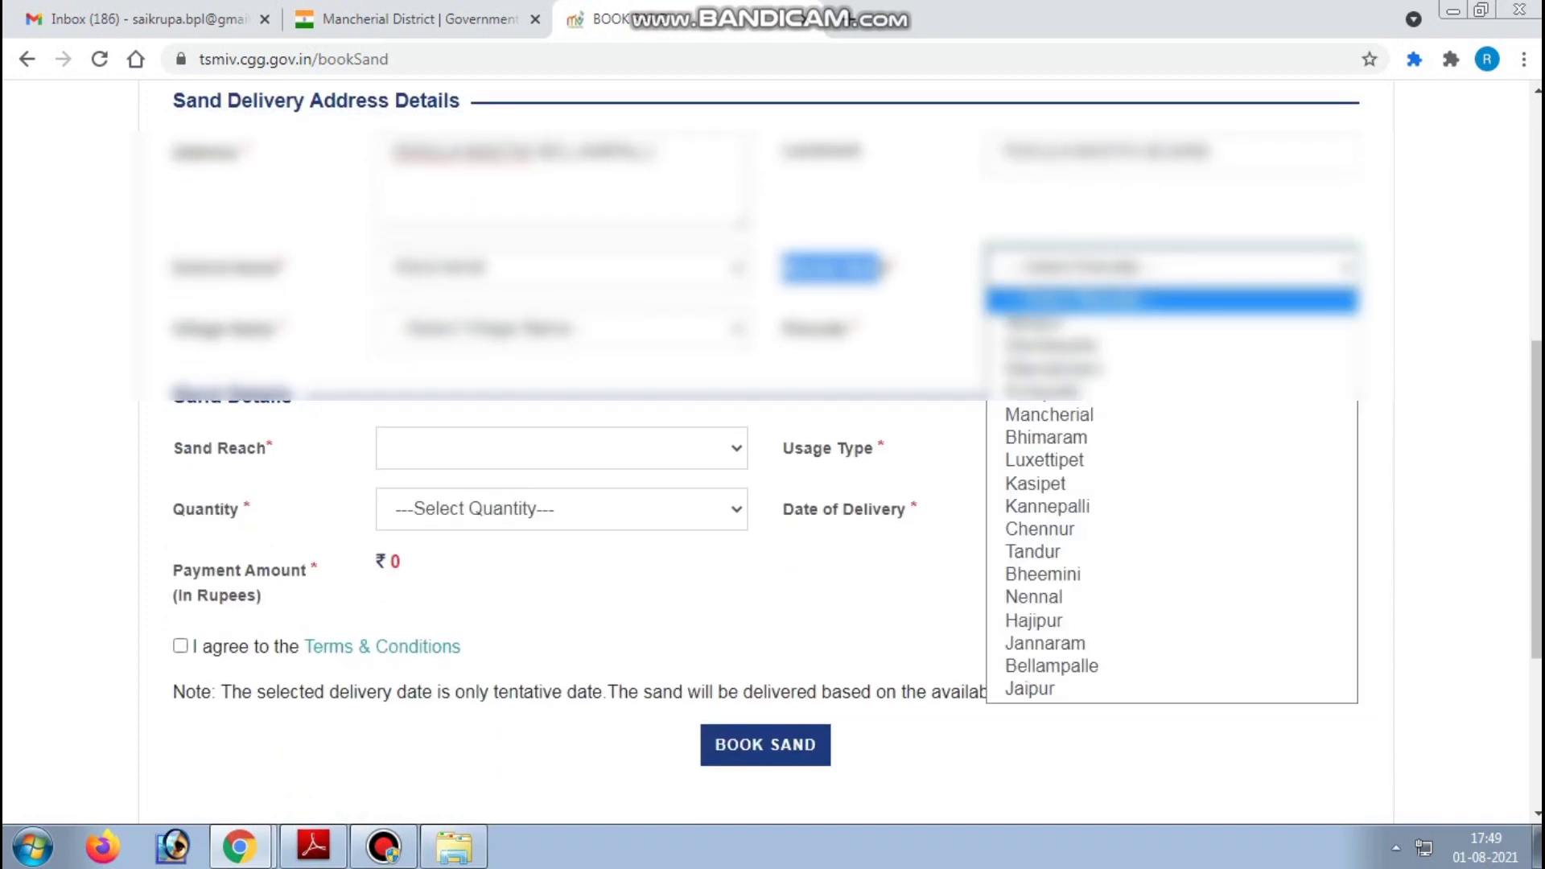
click(1051, 666)
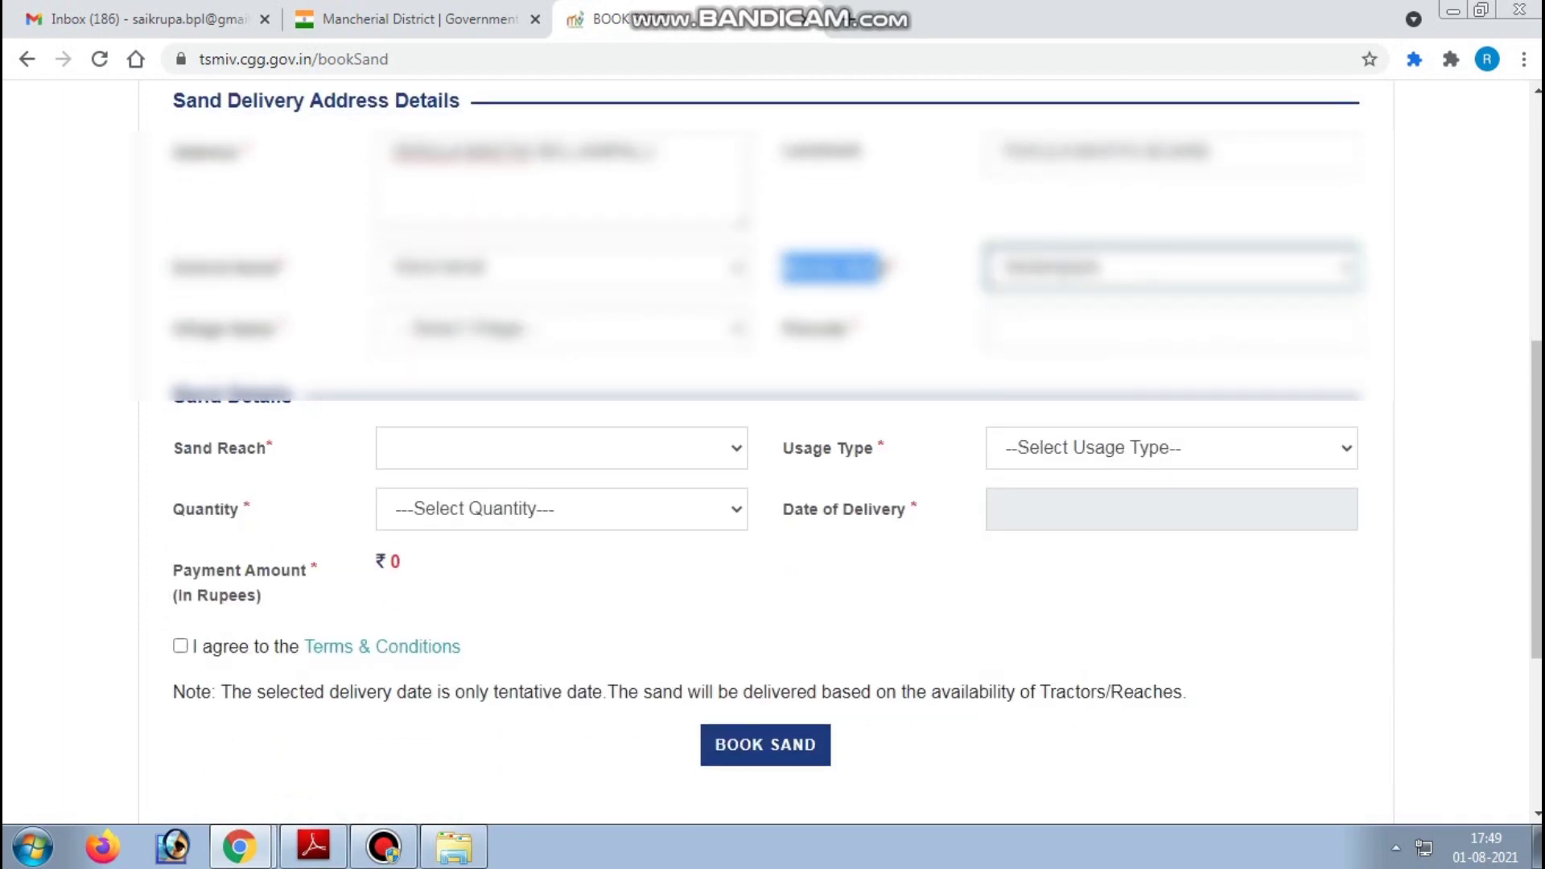
- Choose Tekula Basthi as the village and enter the delivery pincode
click(562, 328)
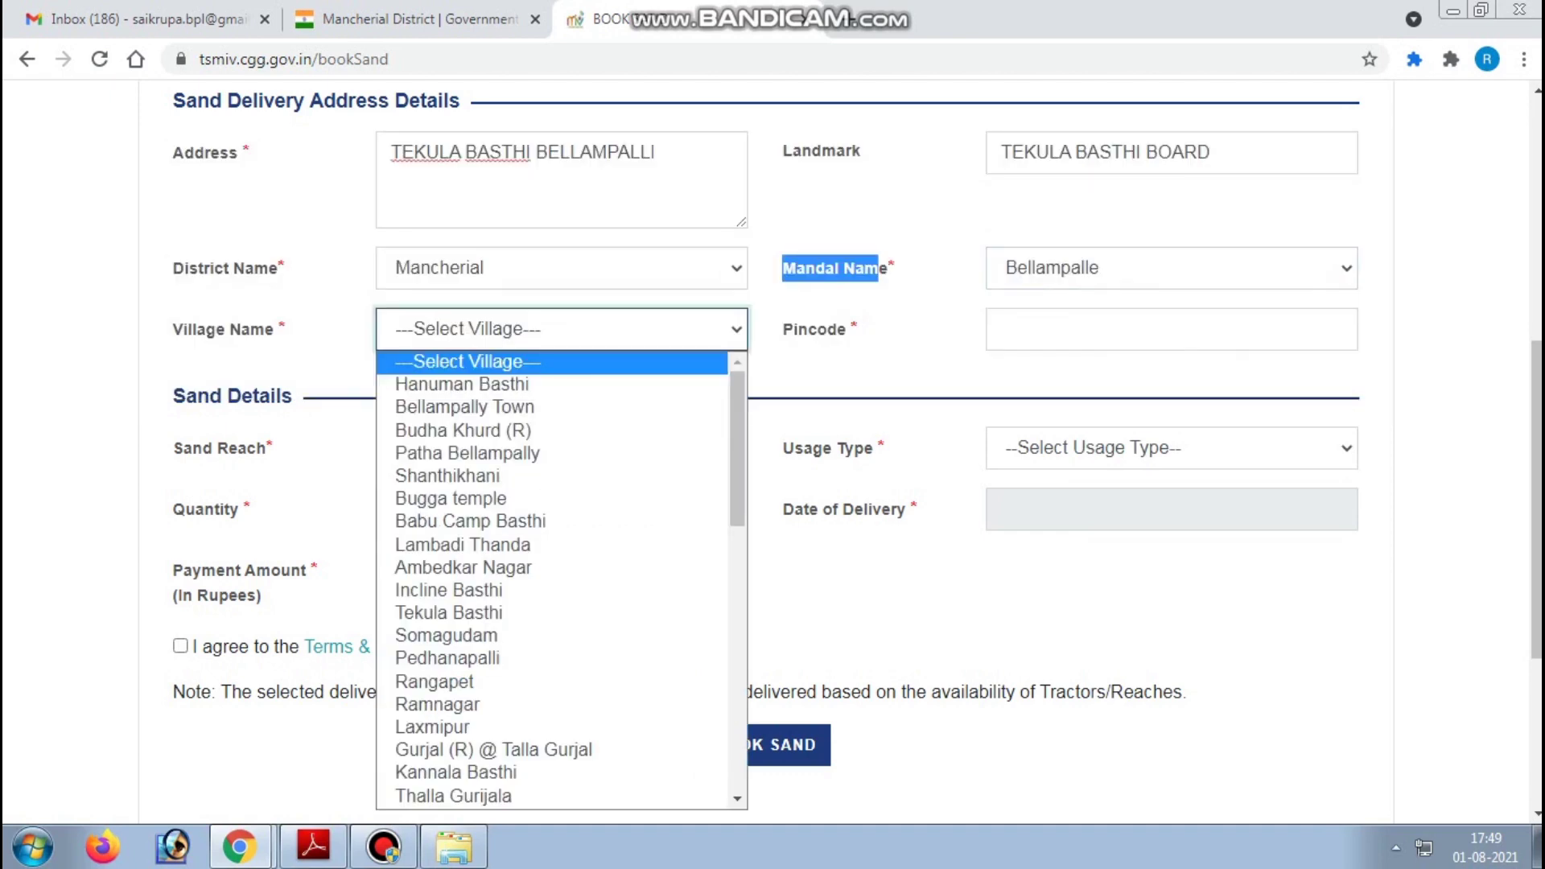
drag(174, 329, 287, 329)
click(561, 328)
scroll(562, 579, down, 15)
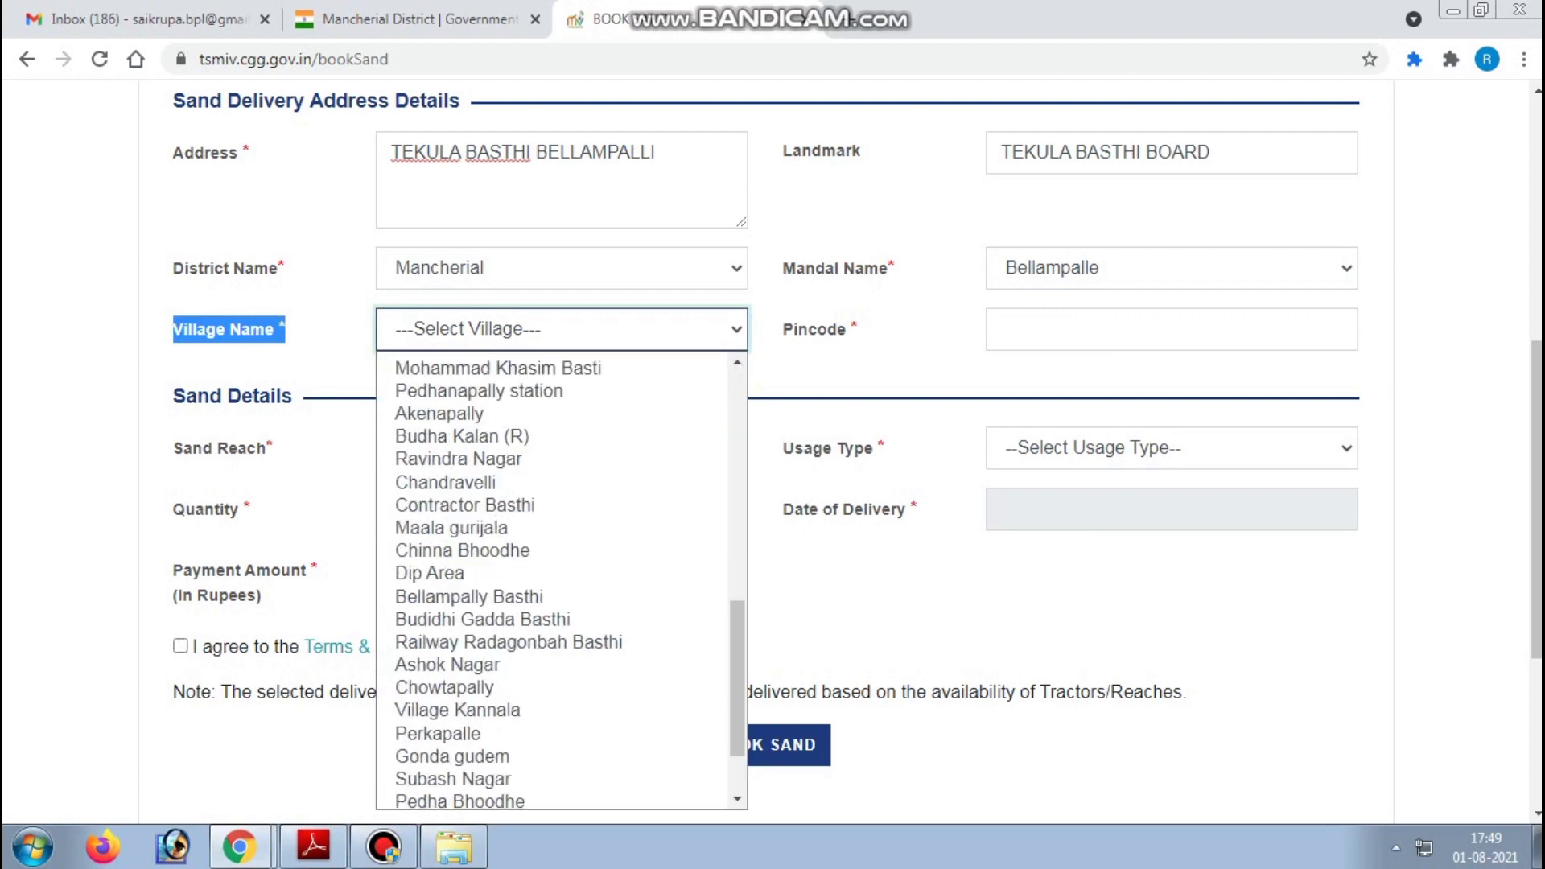
scroll(548, 522, up, 15)
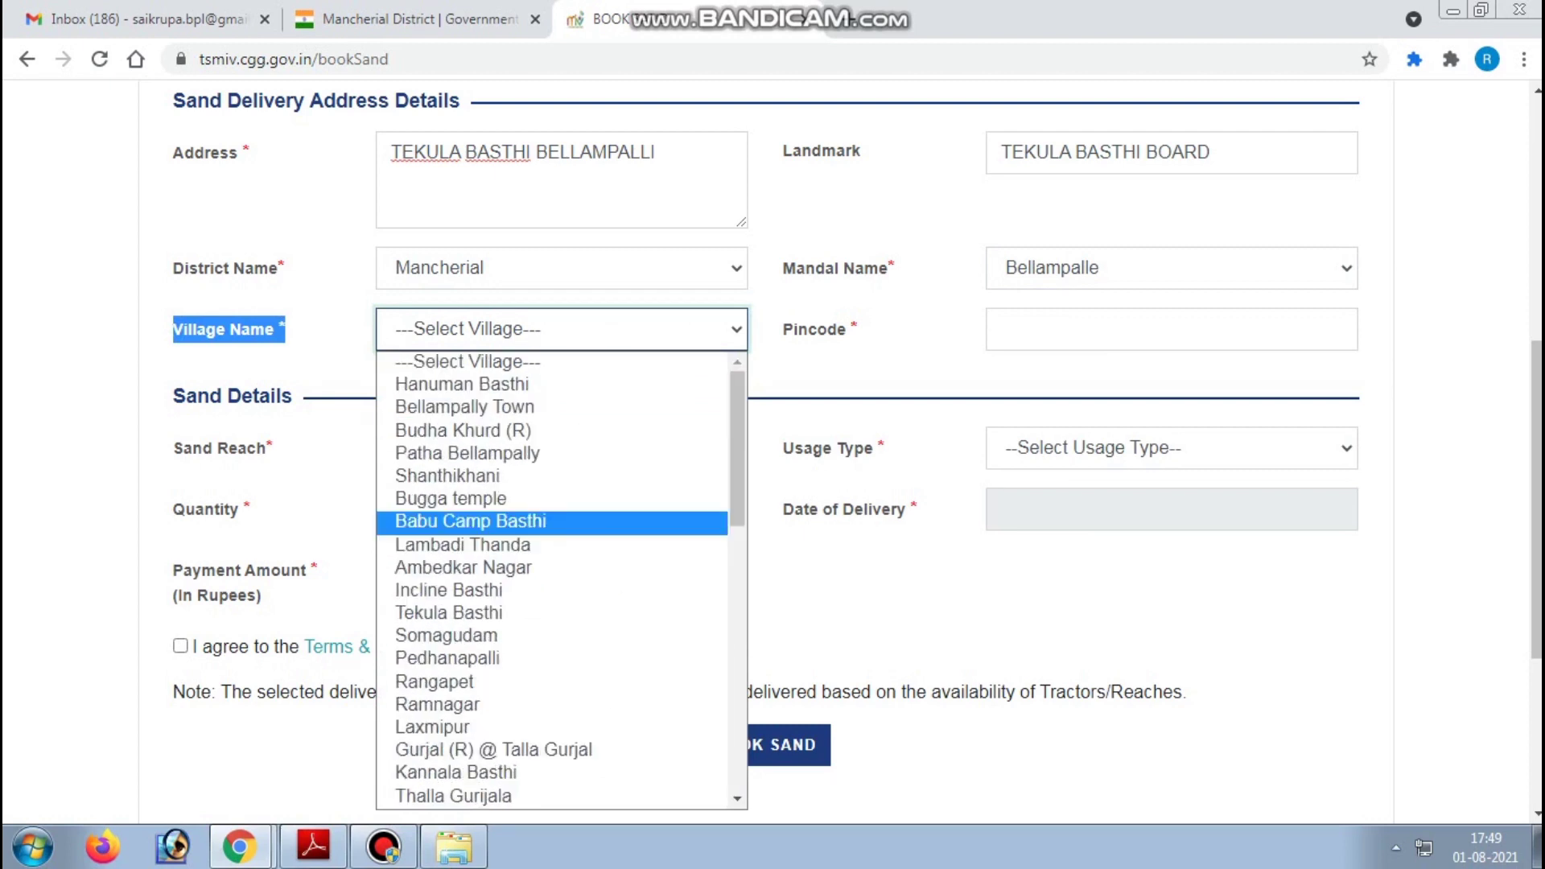
click(450, 612)
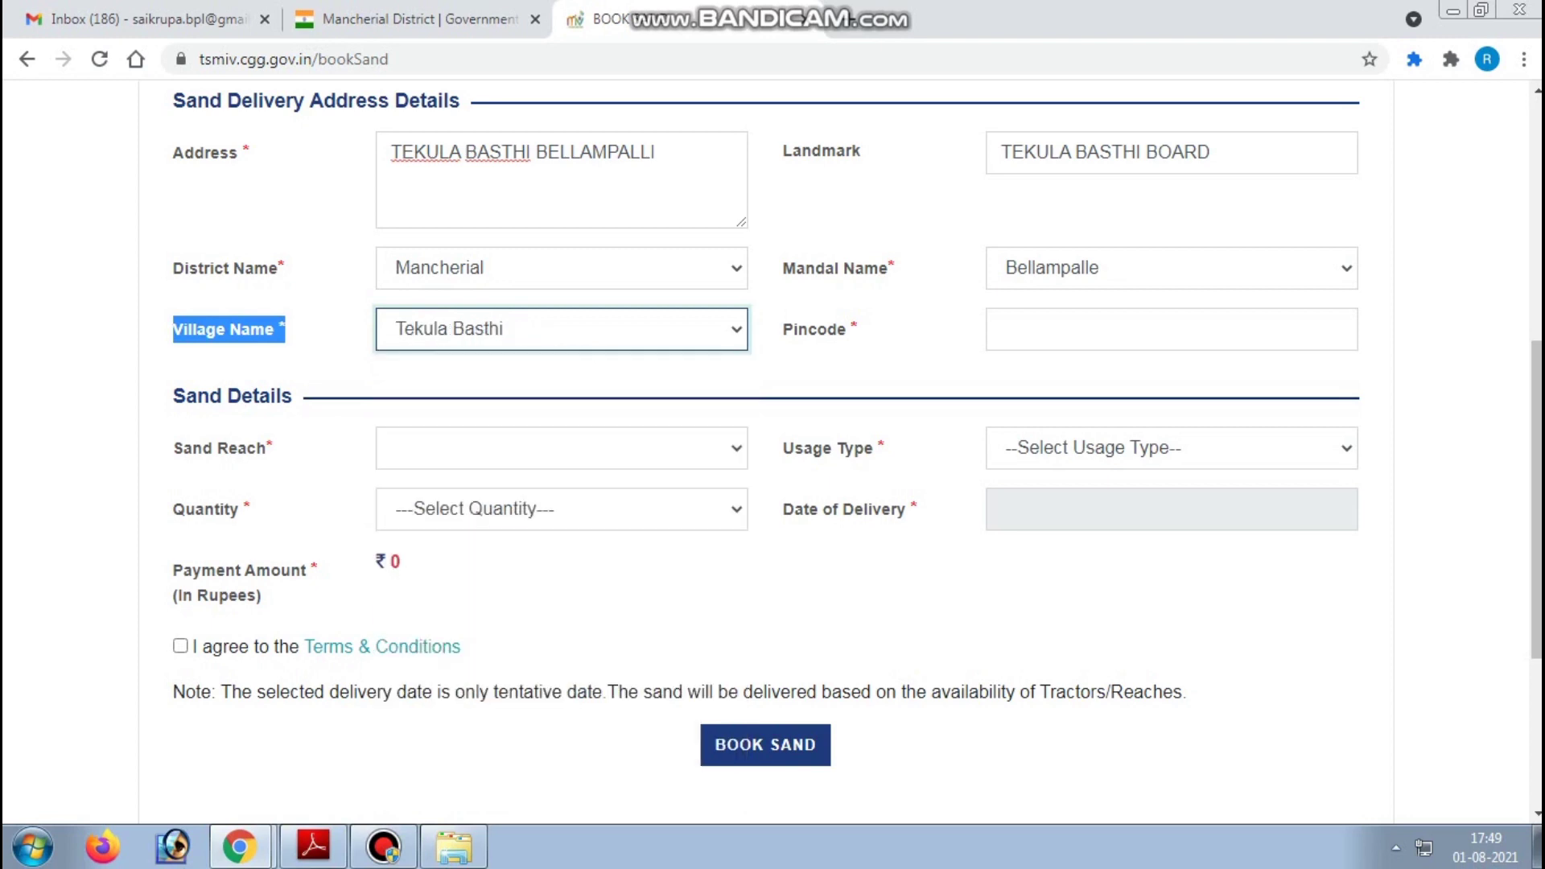
click(1001, 329)
text(50)
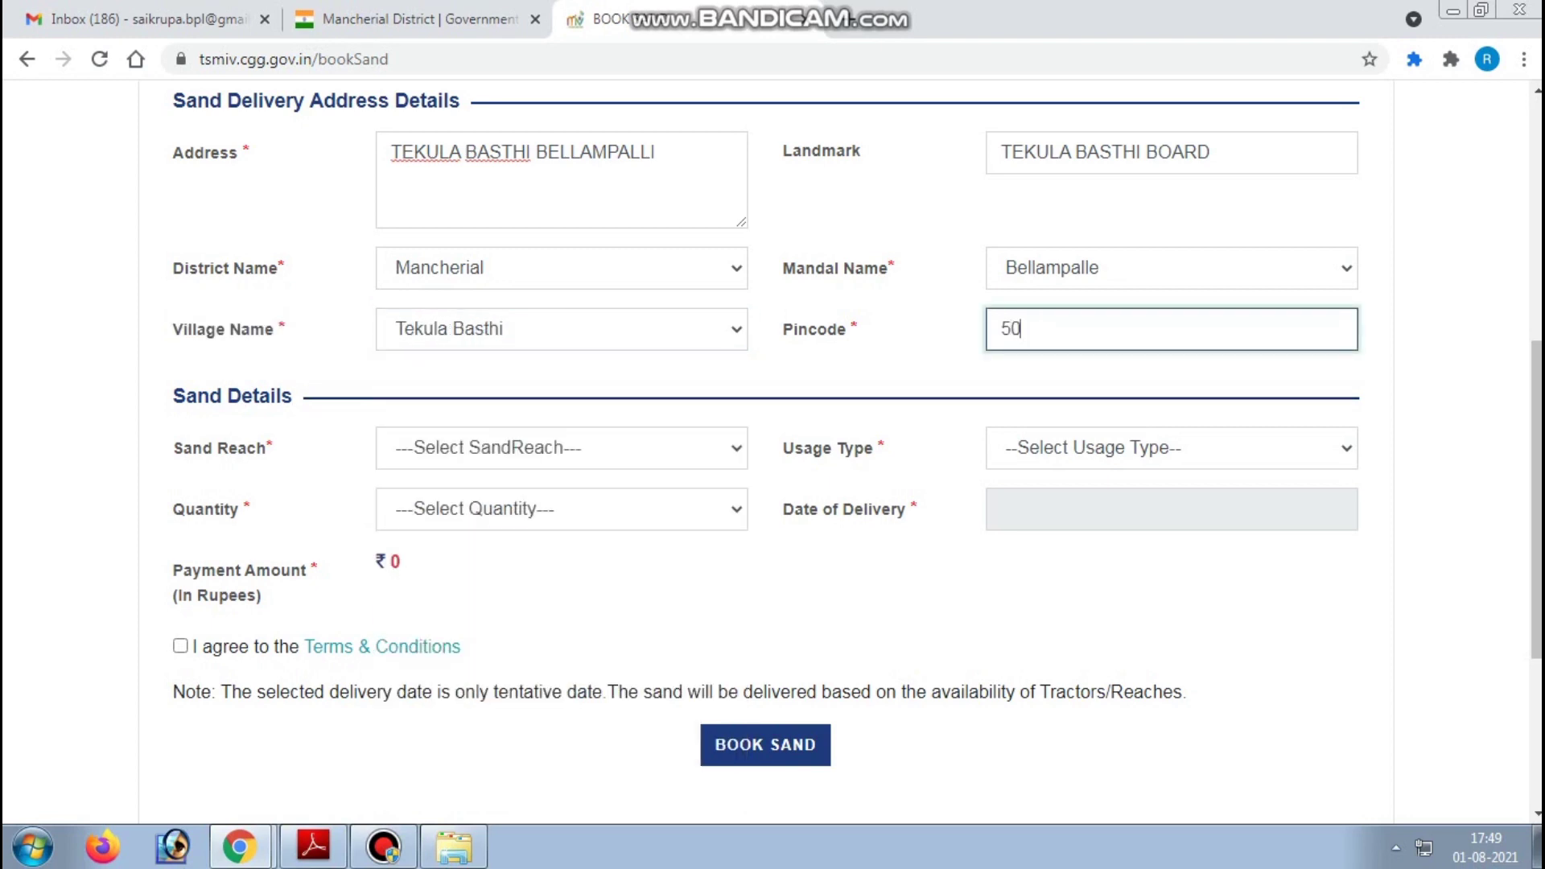
text(4251)
- Set the sand reach to KARJI and the usage type to Household
click(562, 447)
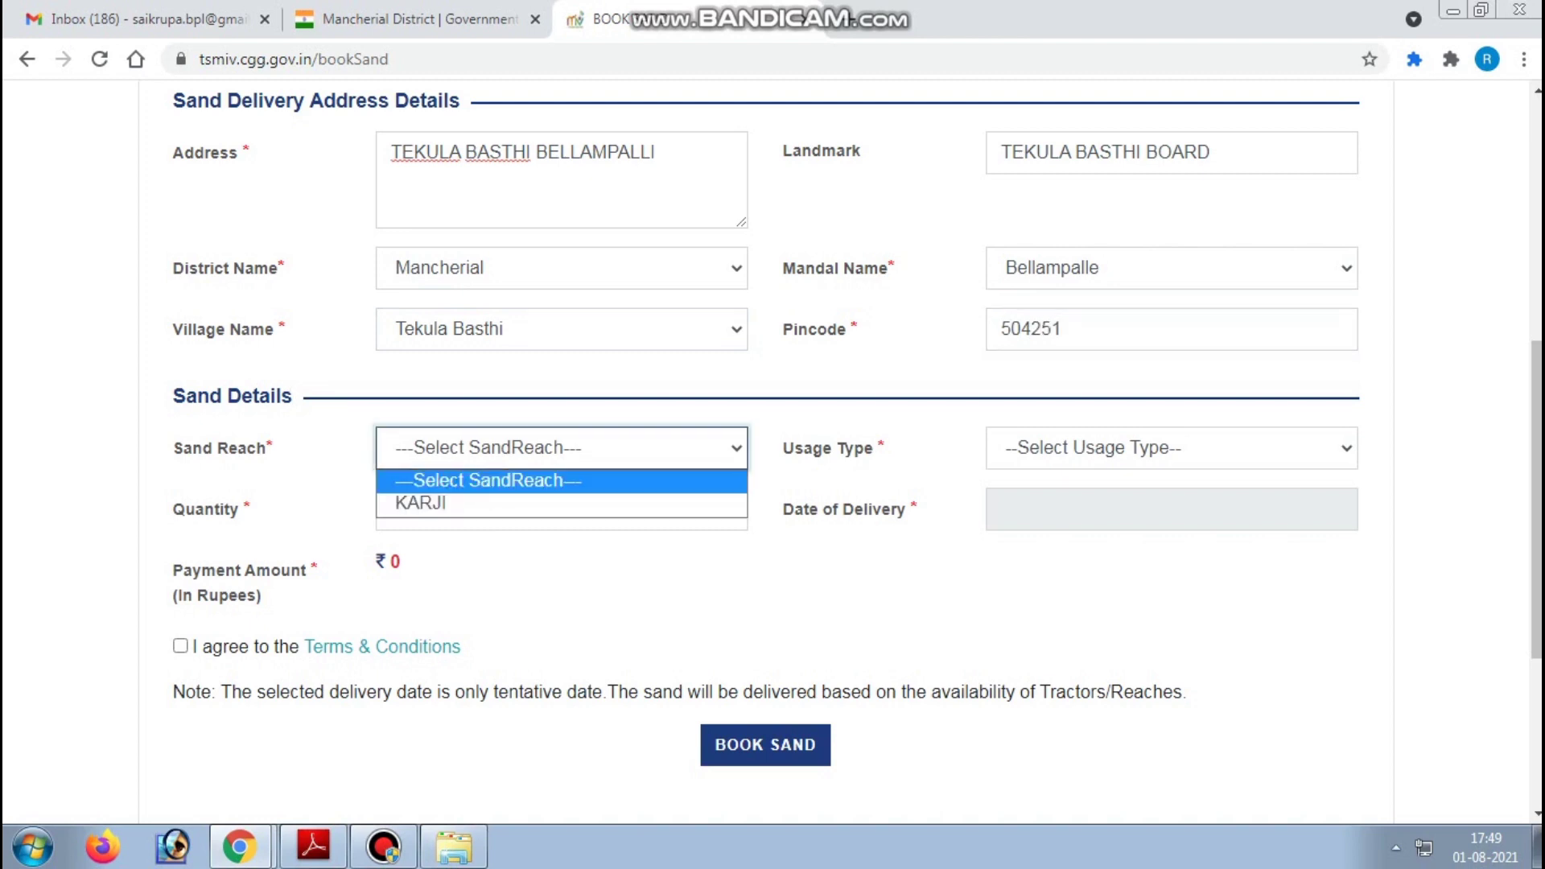
click(420, 503)
click(1171, 447)
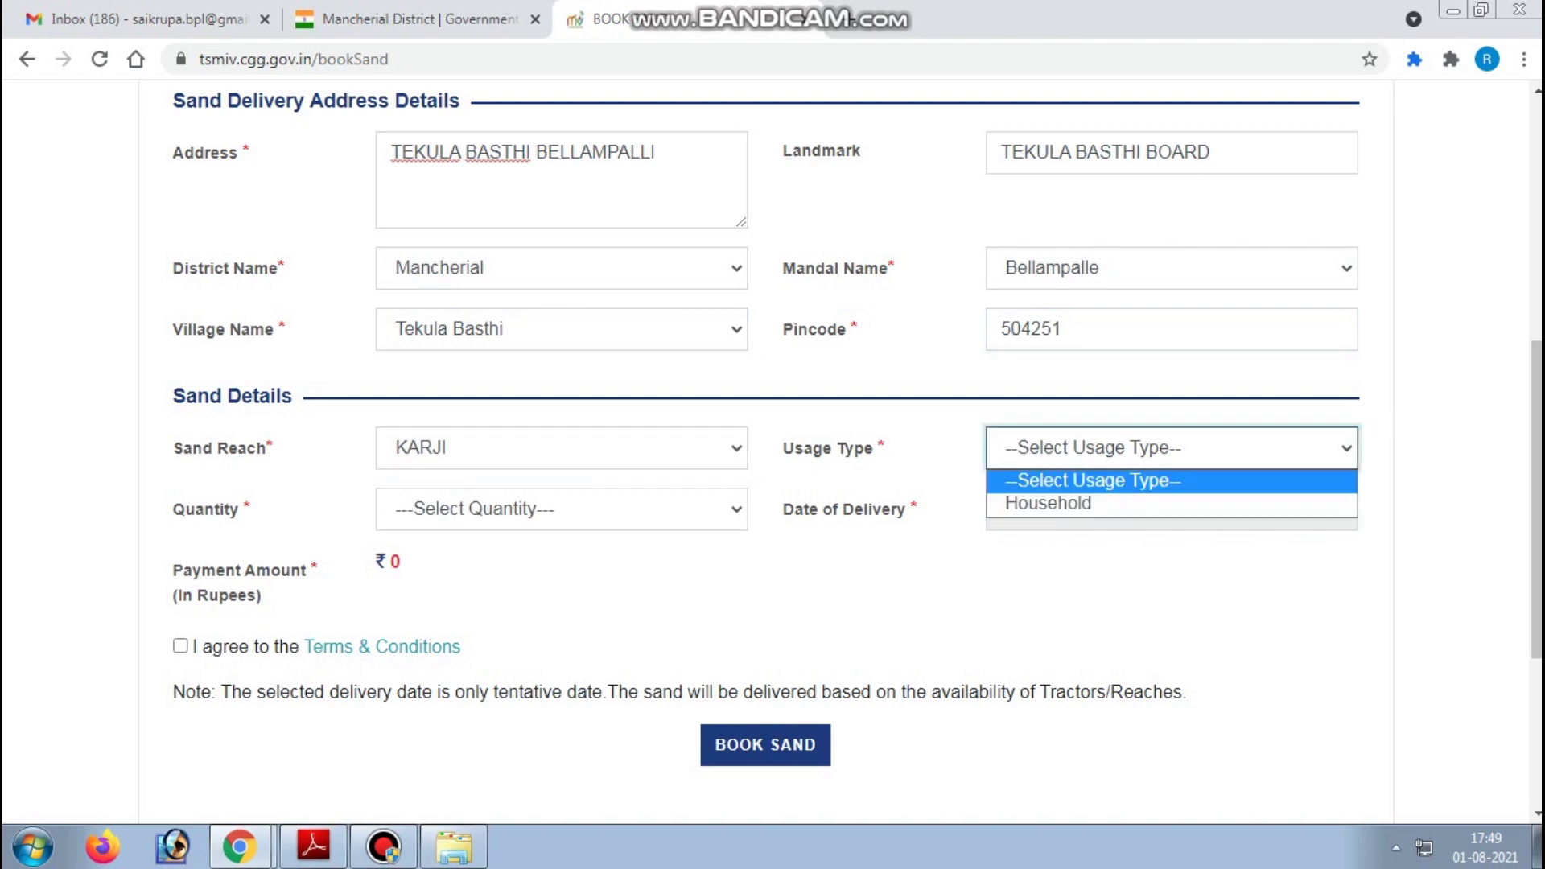
click(1047, 499)
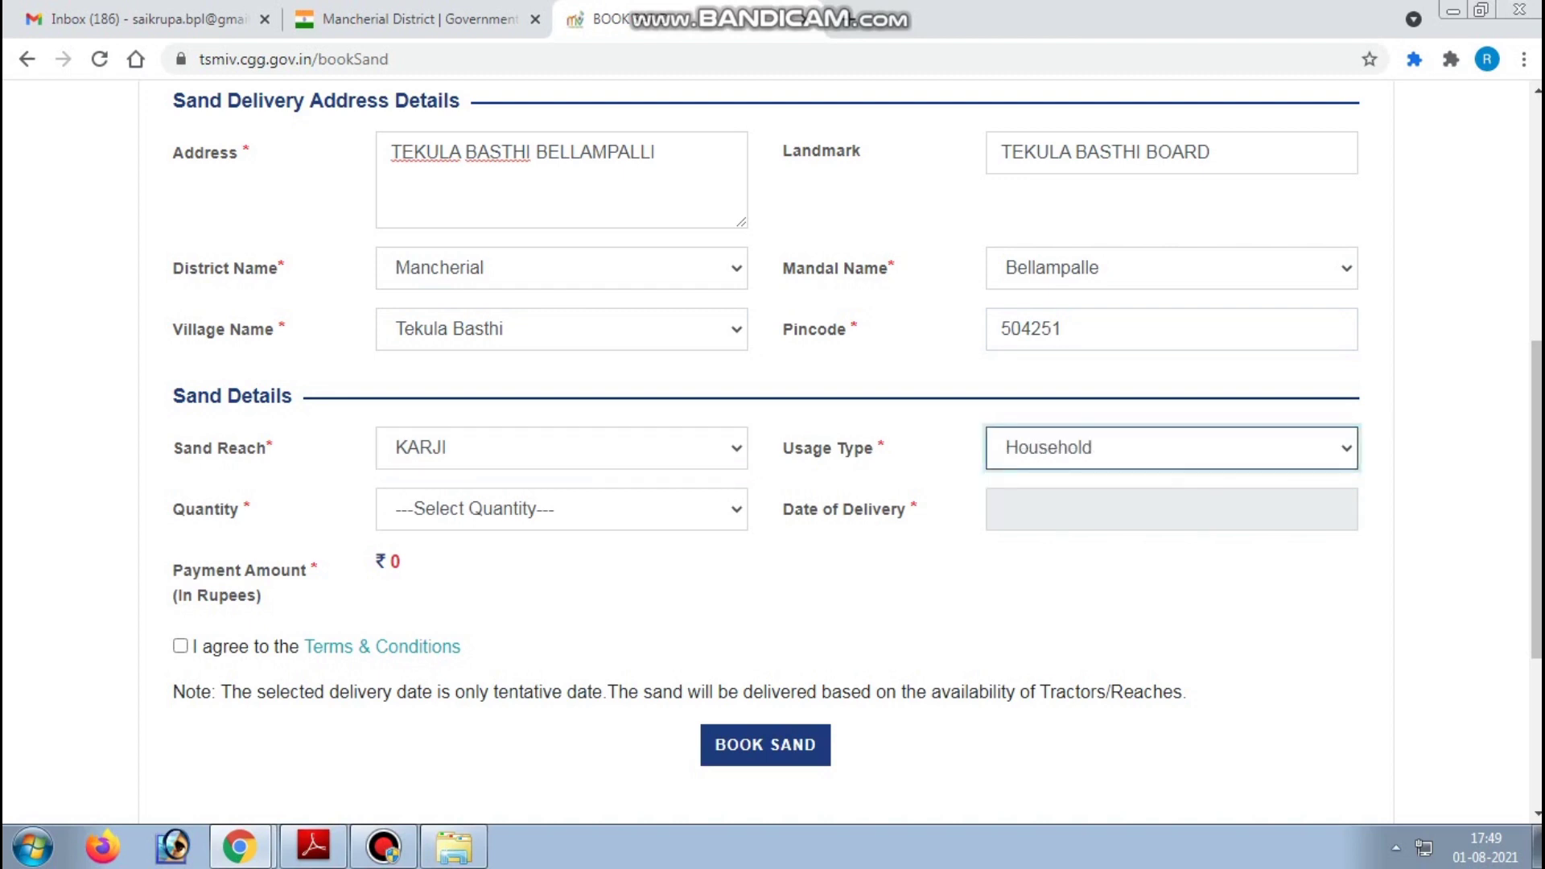
triple_click(233, 395)
click(560, 448)
click(420, 501)
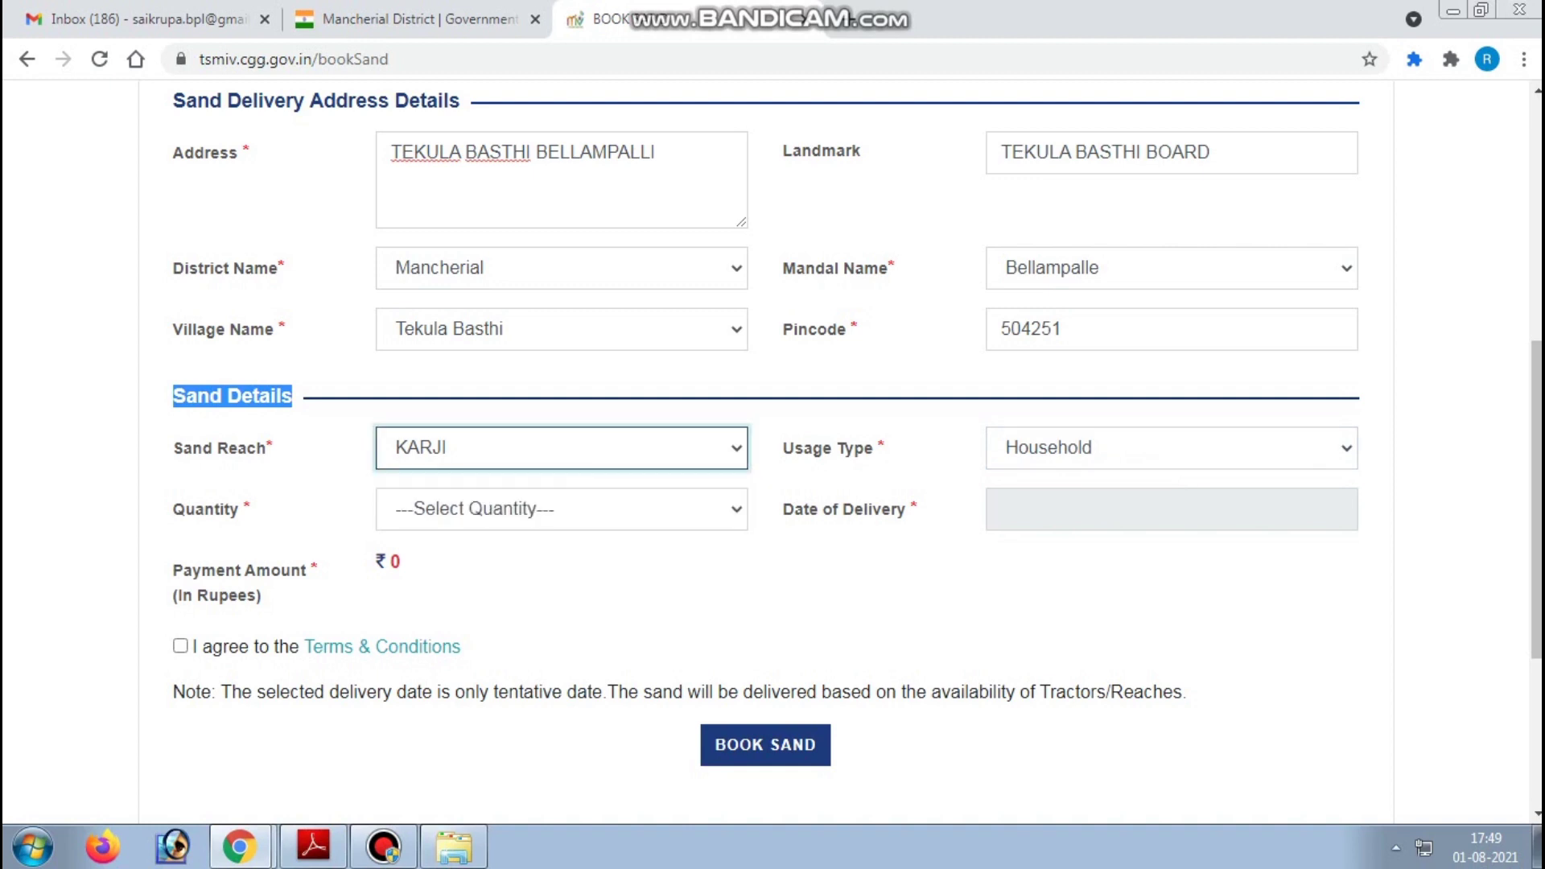
triple_click(221, 447)
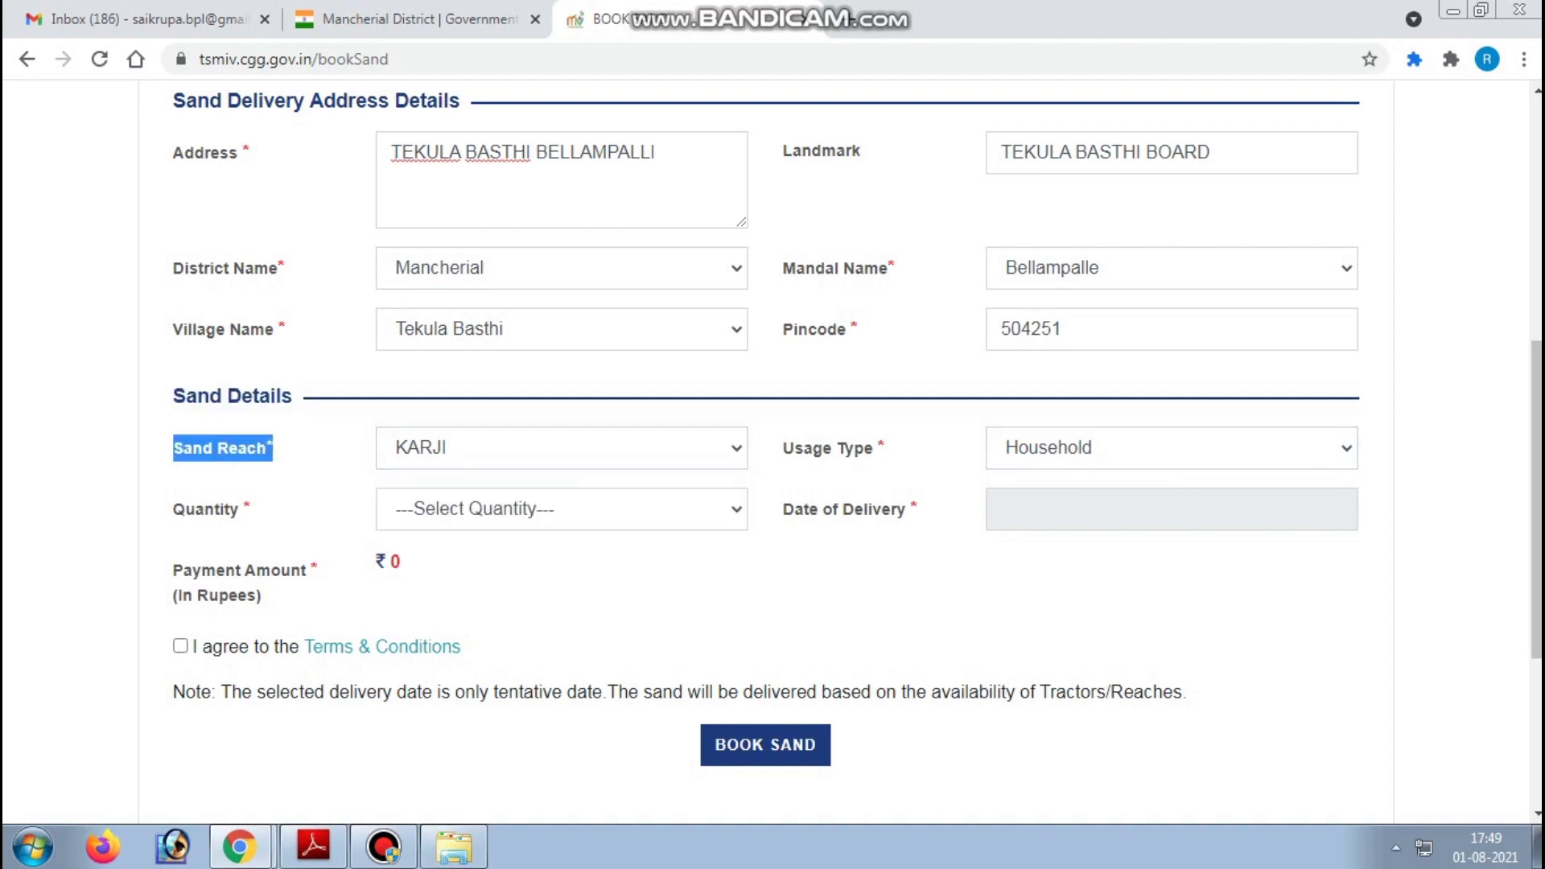
click(1171, 448)
click(1172, 503)
- Set the sand quantity to 6 cu.mtrs (2 Tractor/(s))
click(561, 509)
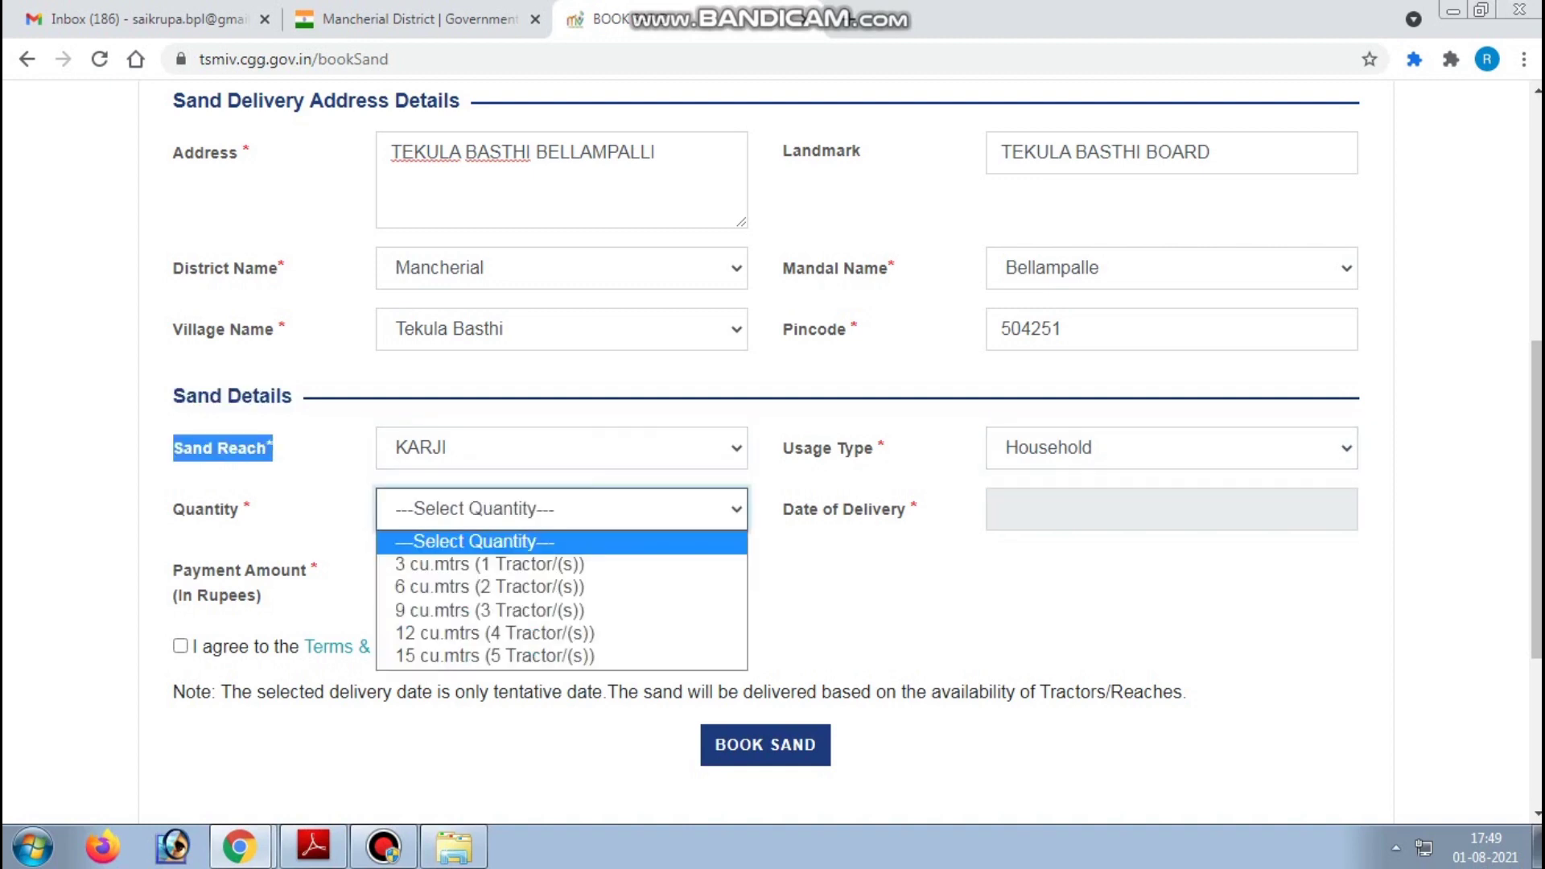
click(561, 586)
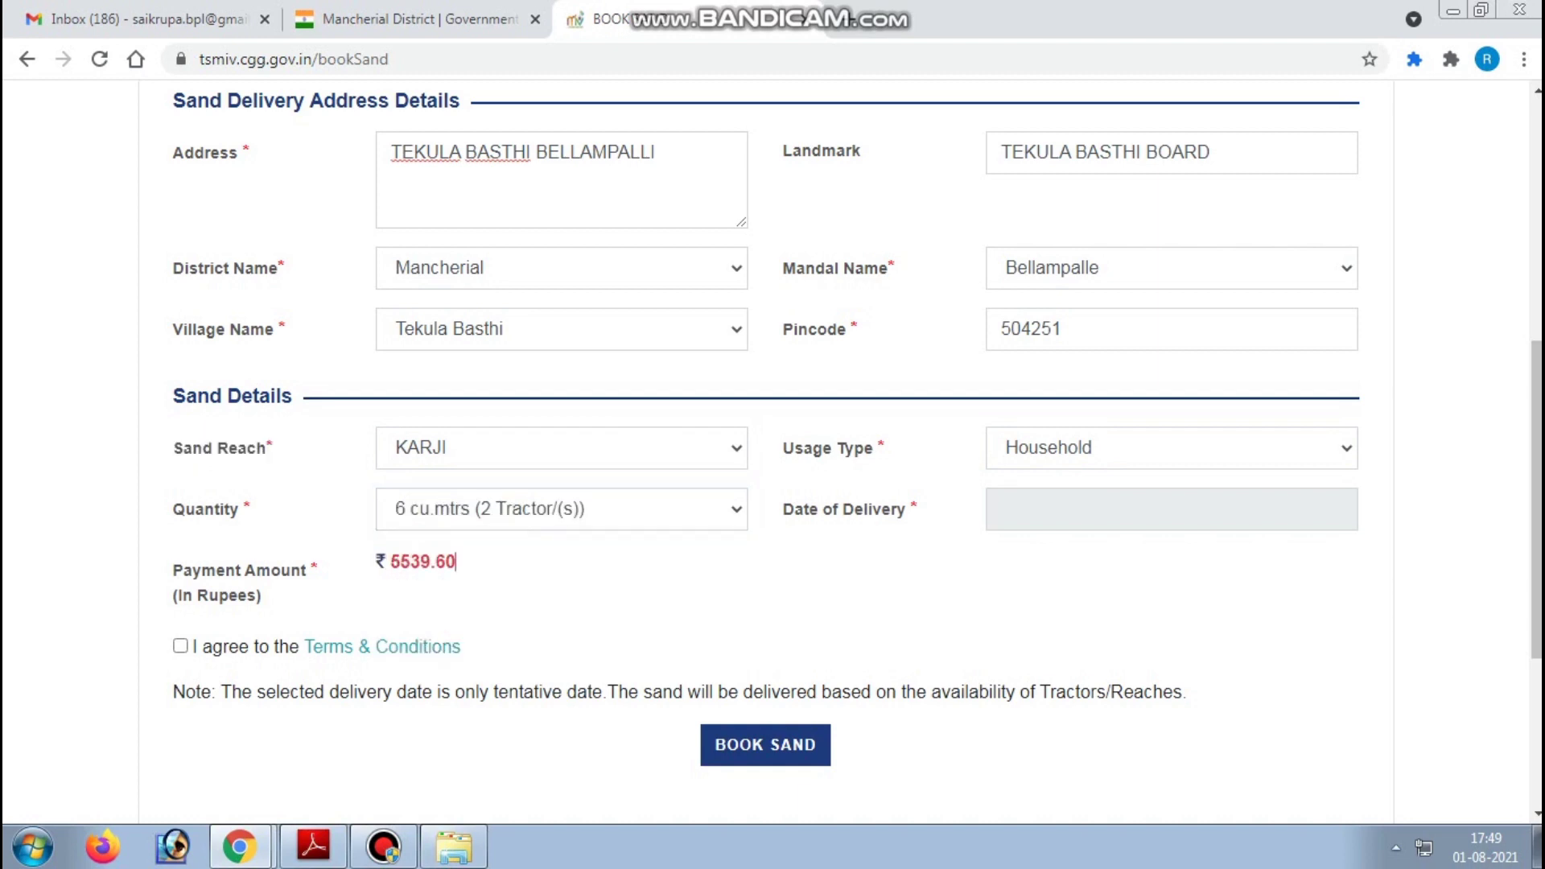
click(561, 508)
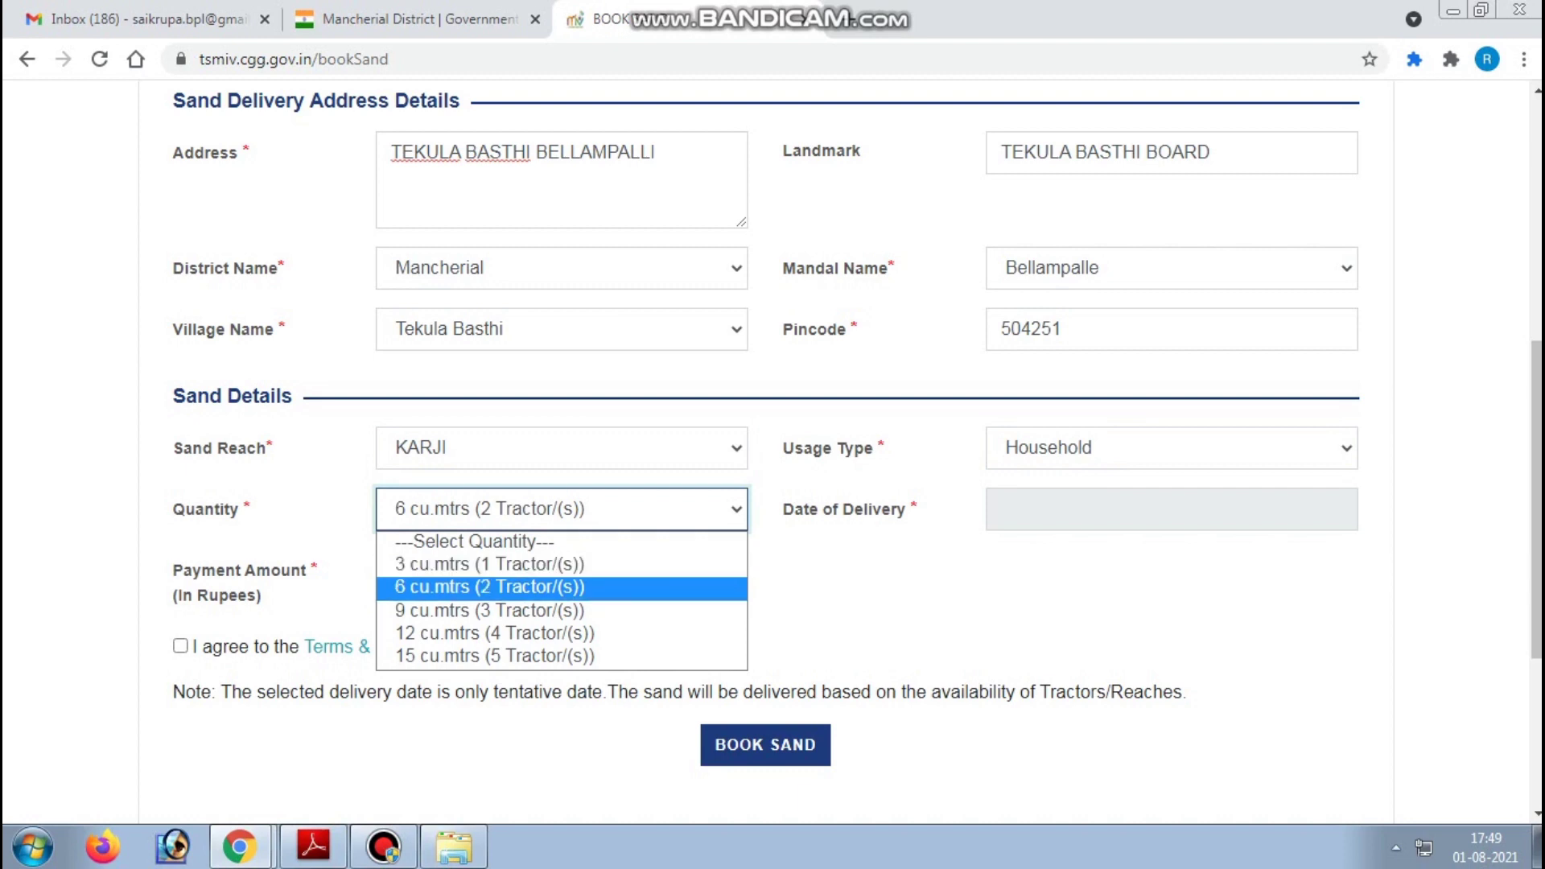
click(317, 569)
- Set the date of delivery to 08/08/2021
click(1002, 509)
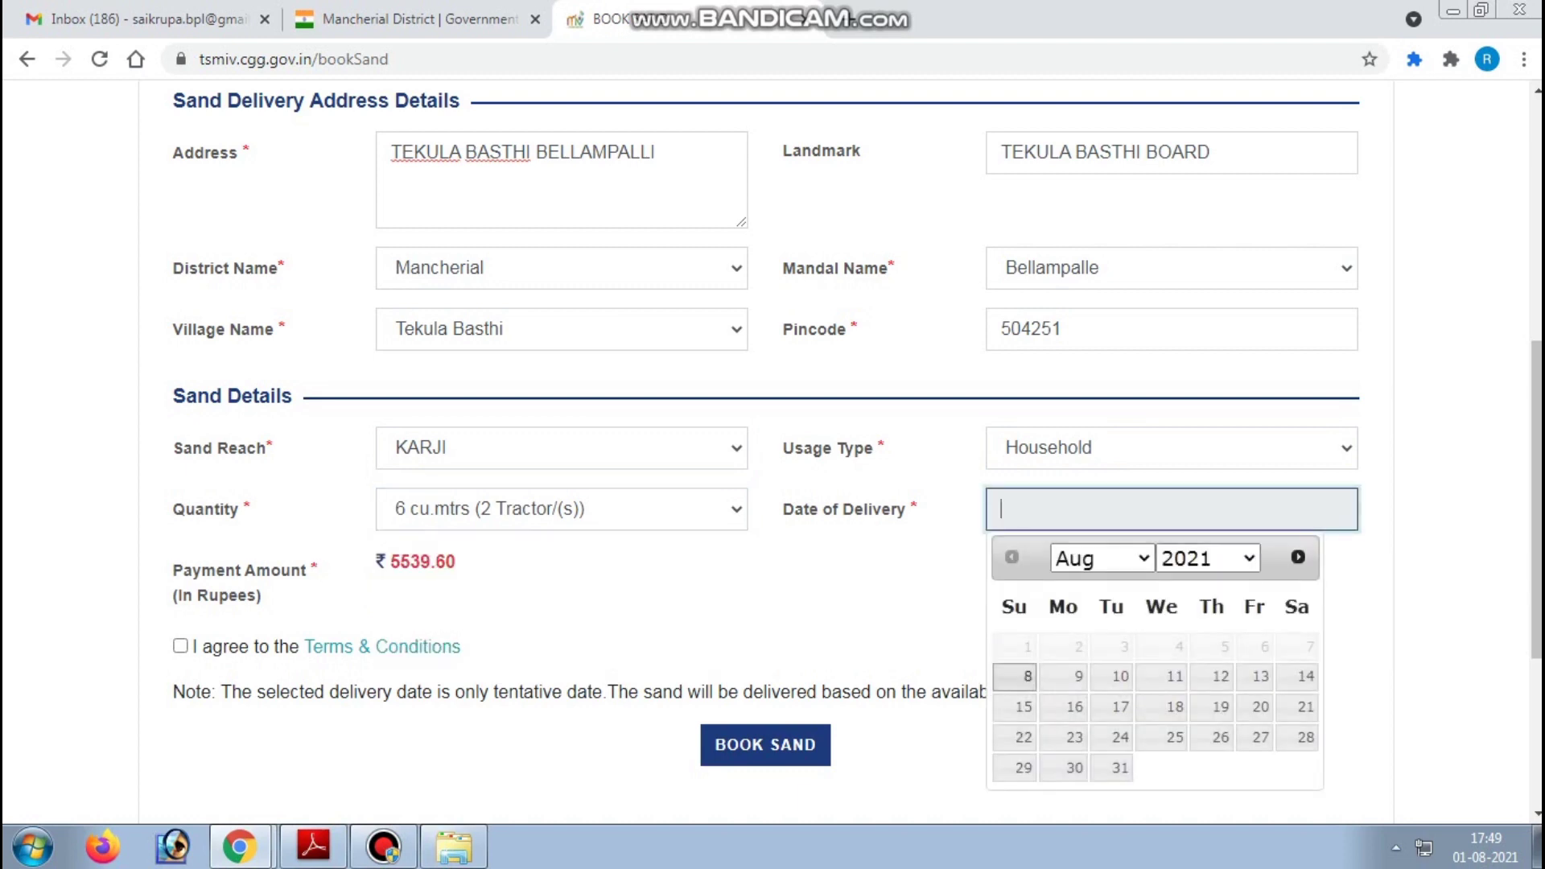
double_click(844, 508)
click(843, 509)
click(1027, 646)
click(1311, 646)
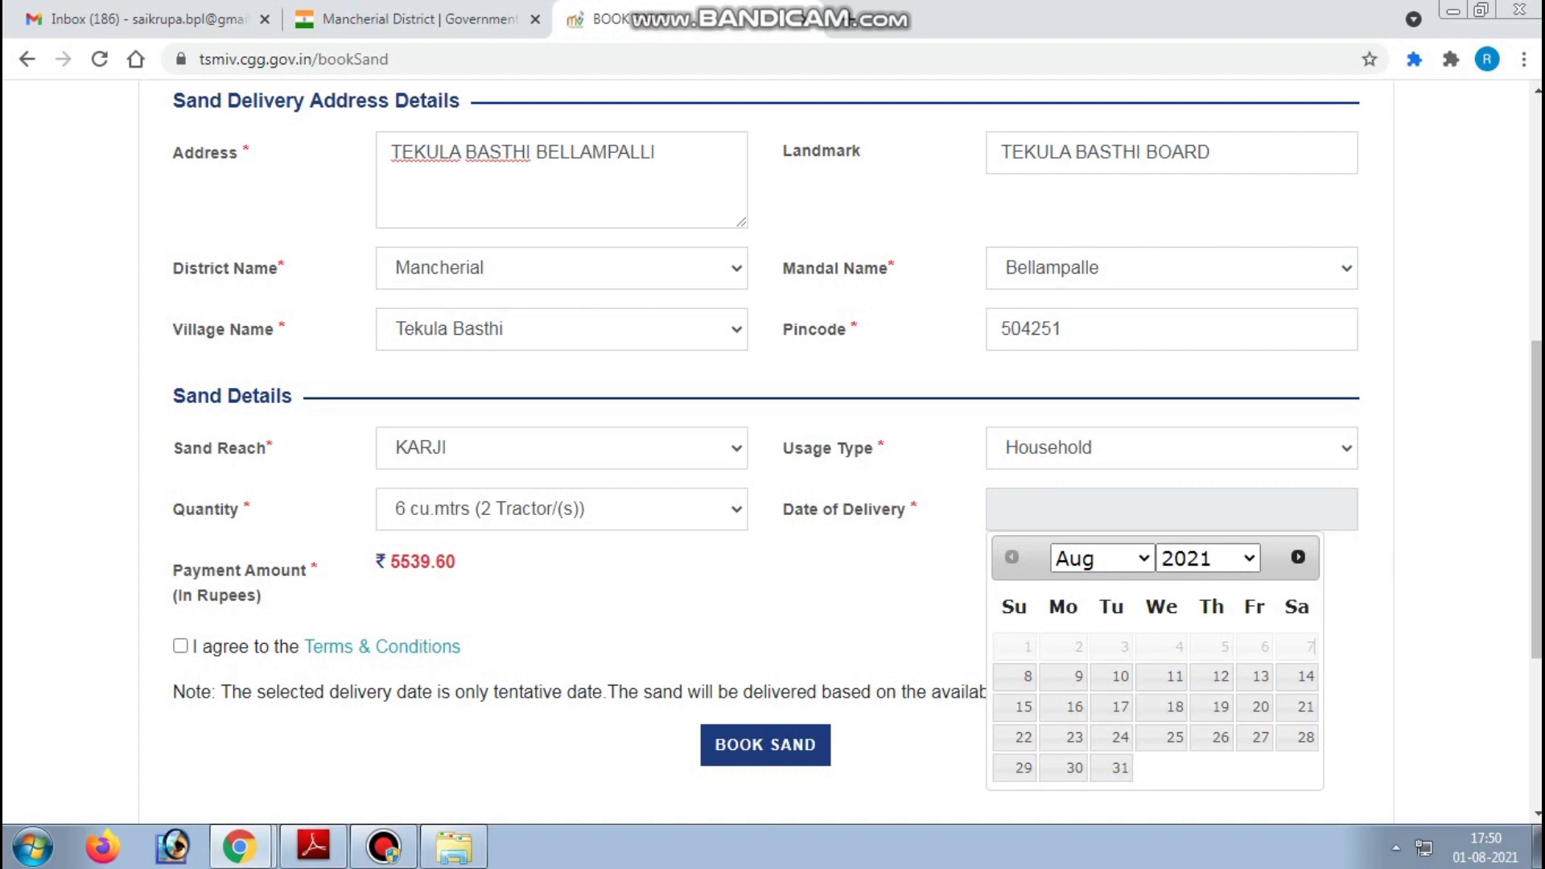
click(1028, 676)
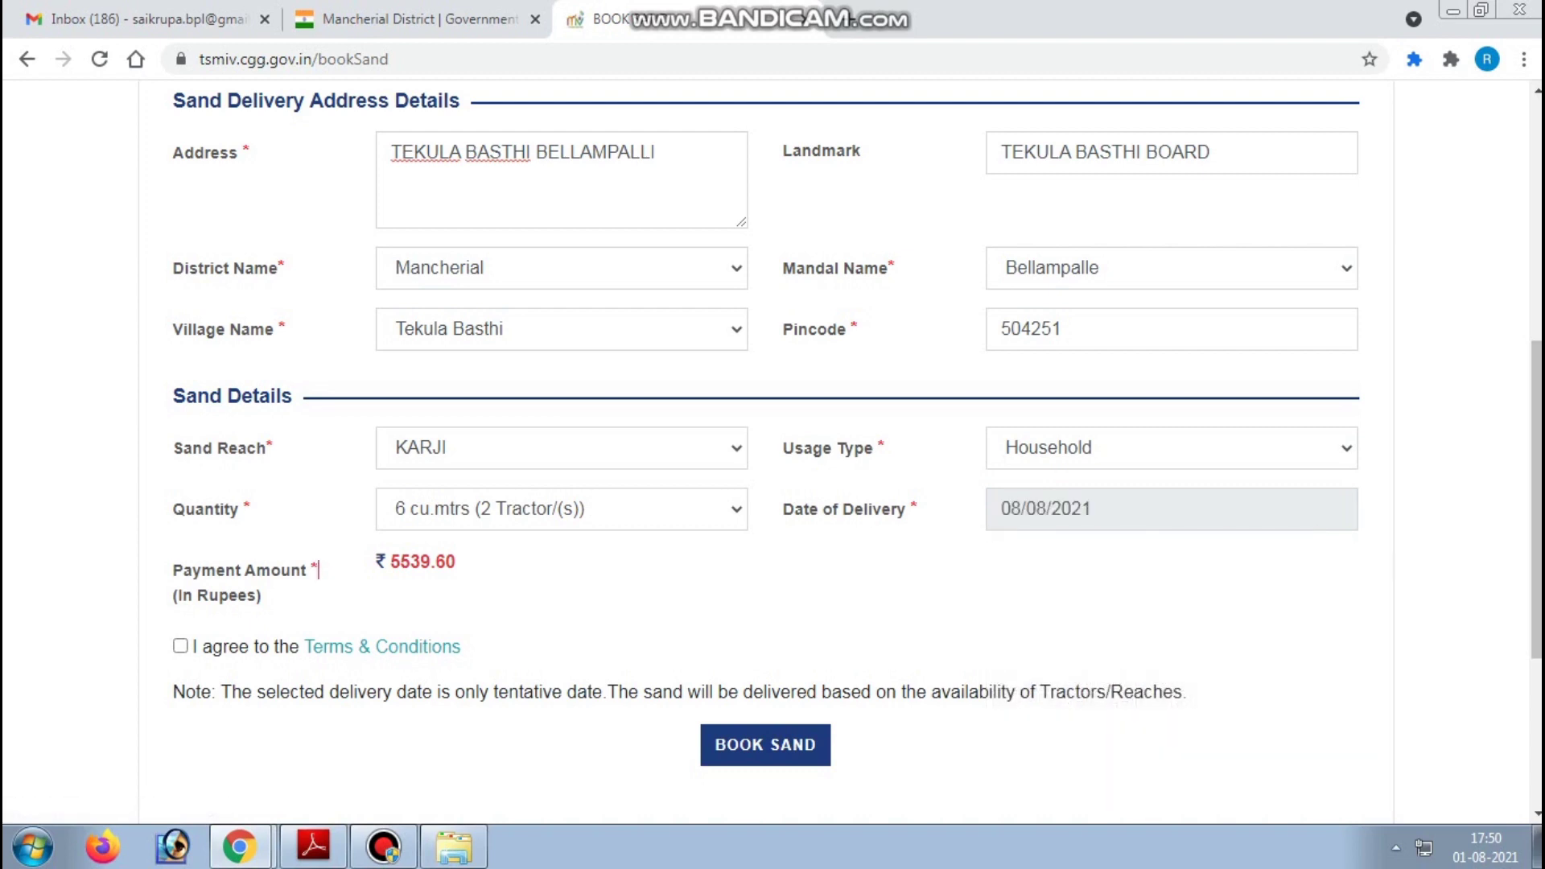
- Agree to the Terms & Conditions and close the delivery date calendar
click(180, 646)
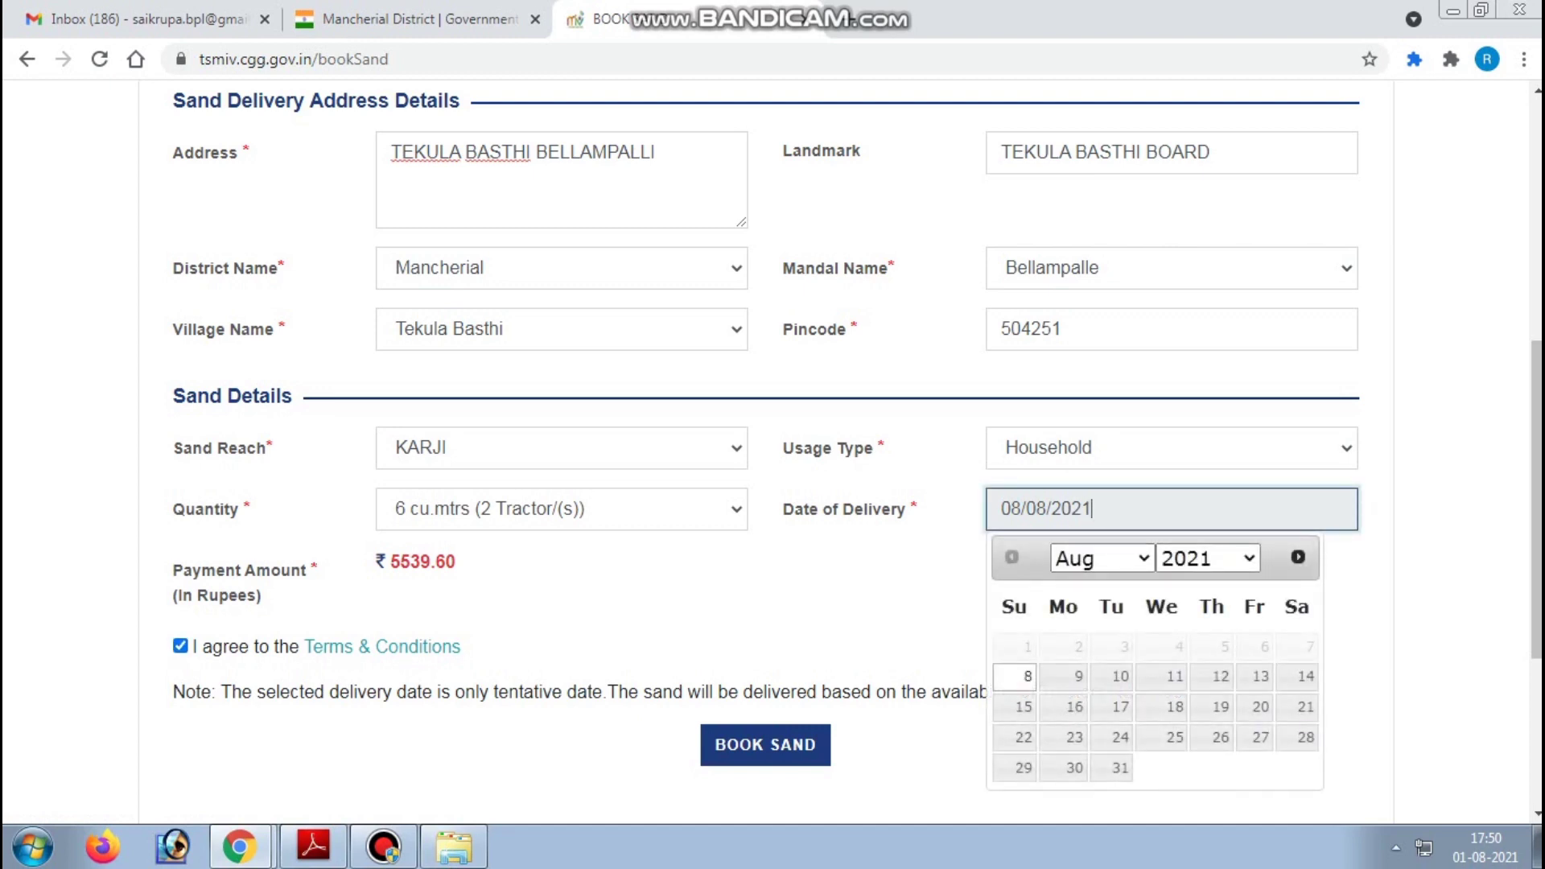
click(262, 596)
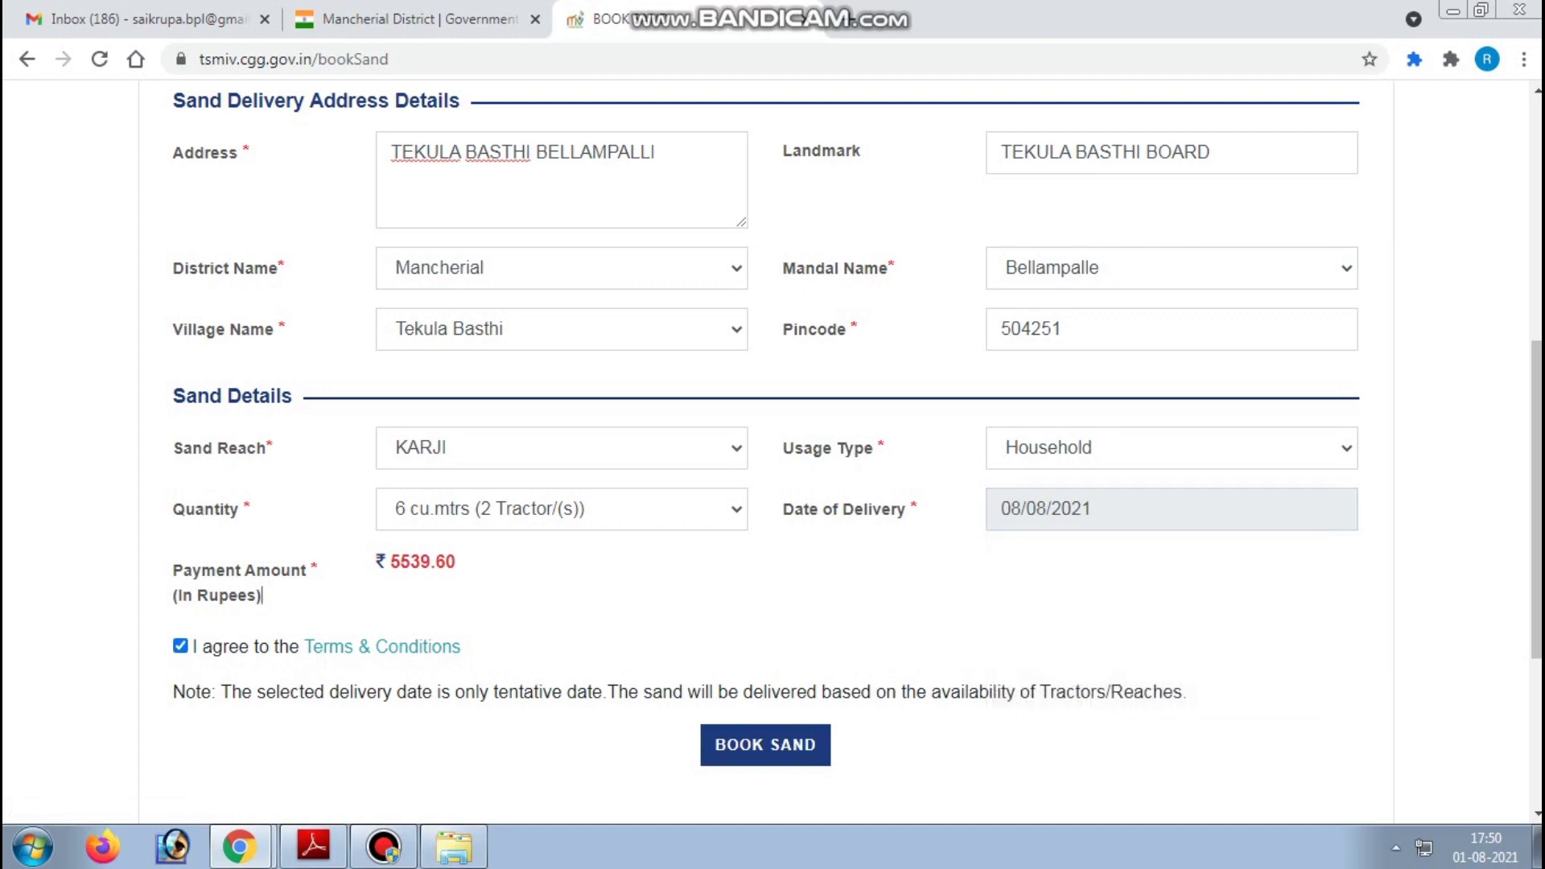
scroll(773, 434, up, 6)
scroll(773, 435, down, 2)
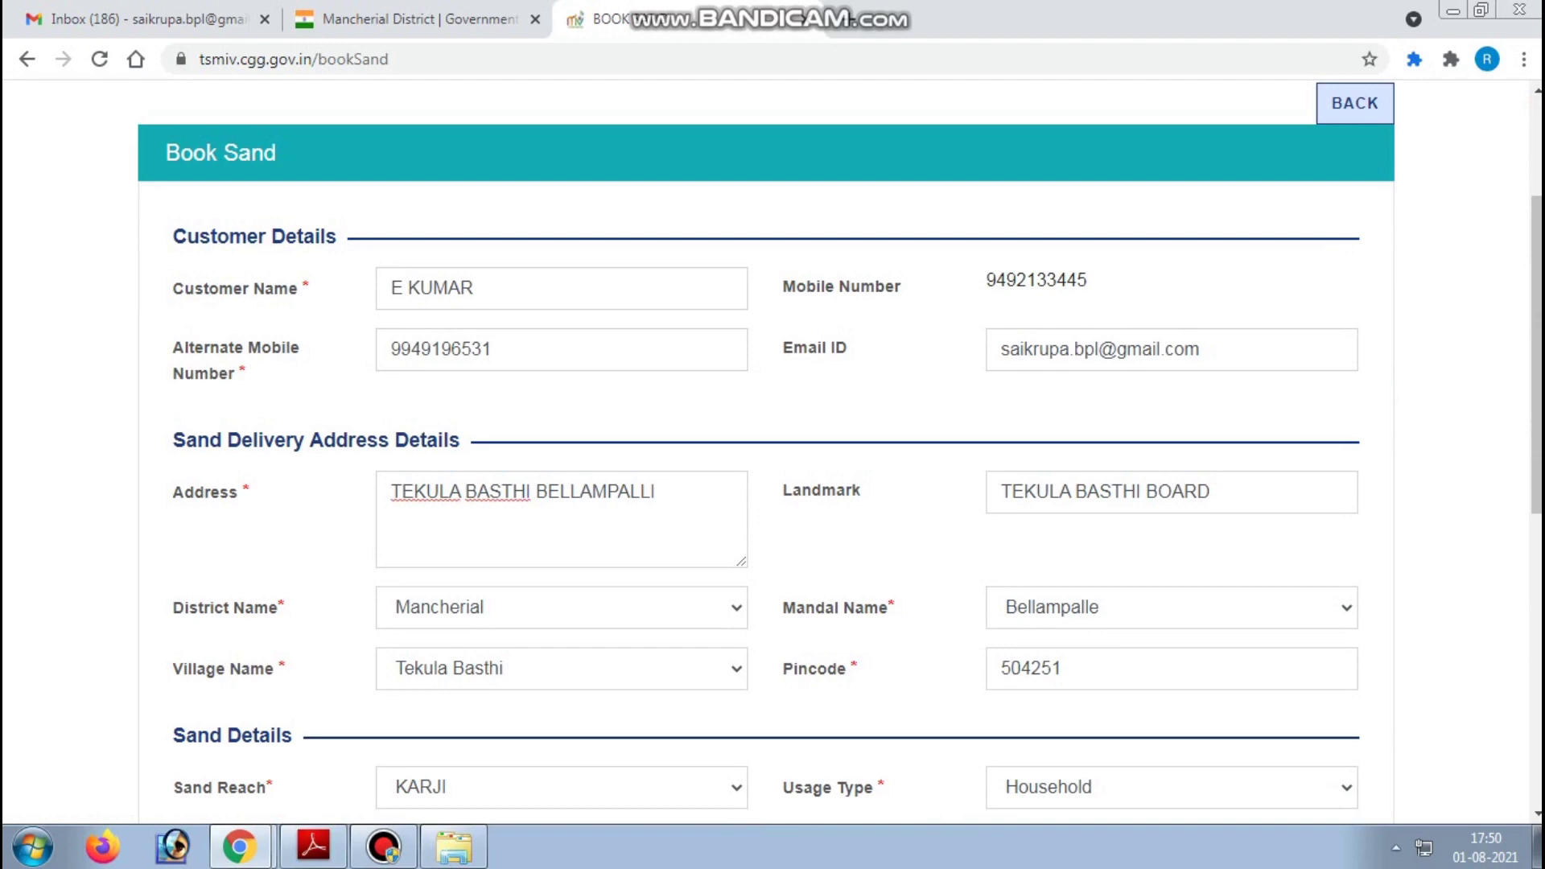
- Submit the sand booking and confirm it in the submit-details dialog
scroll(772, 435, down, 5)
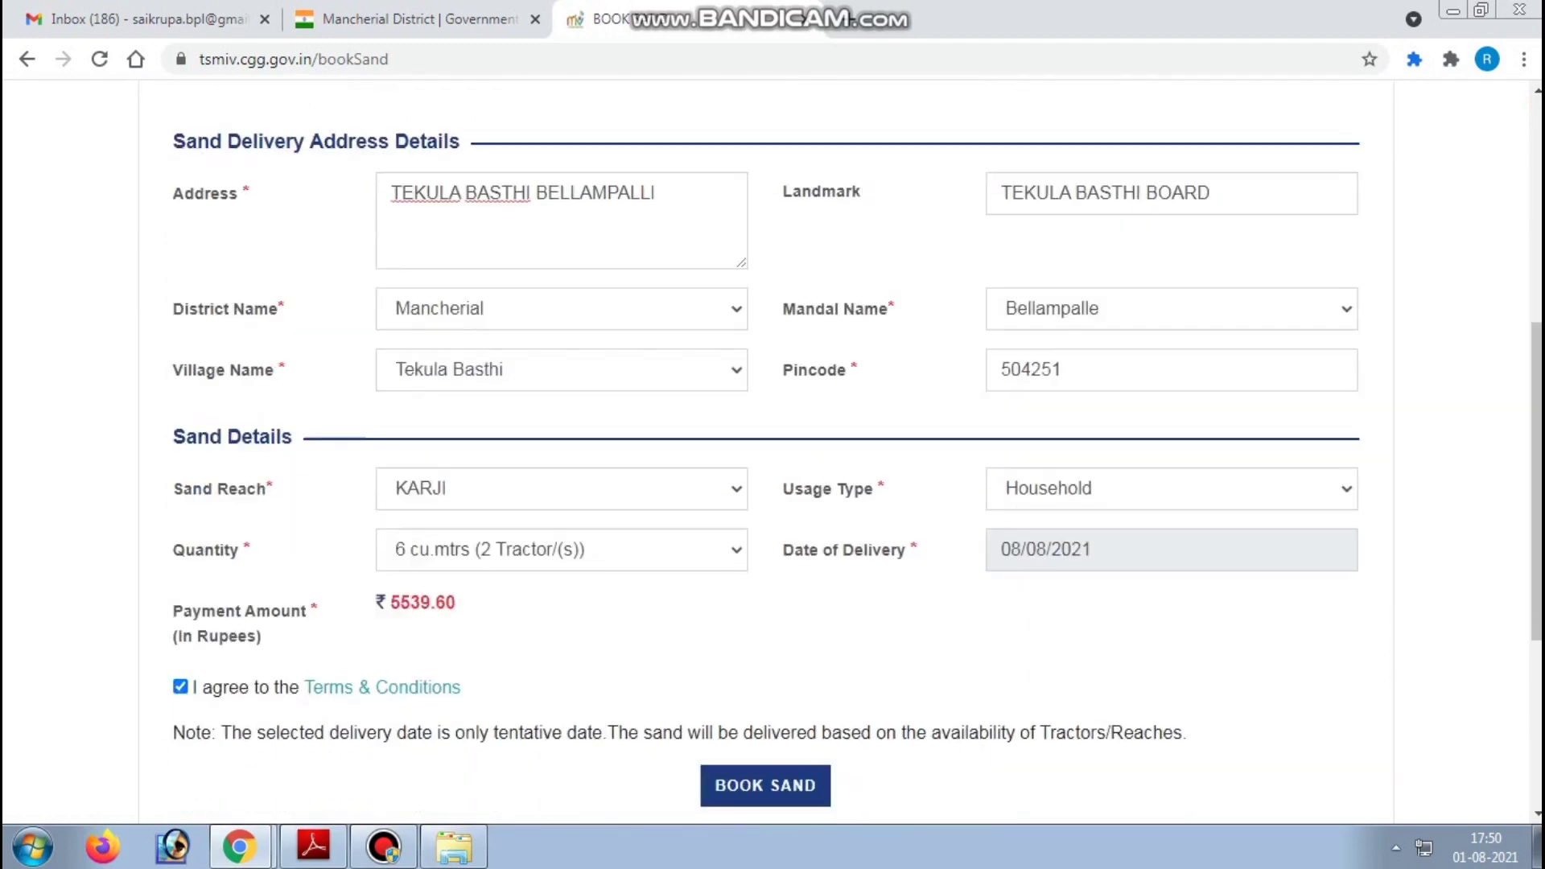
click(765, 632)
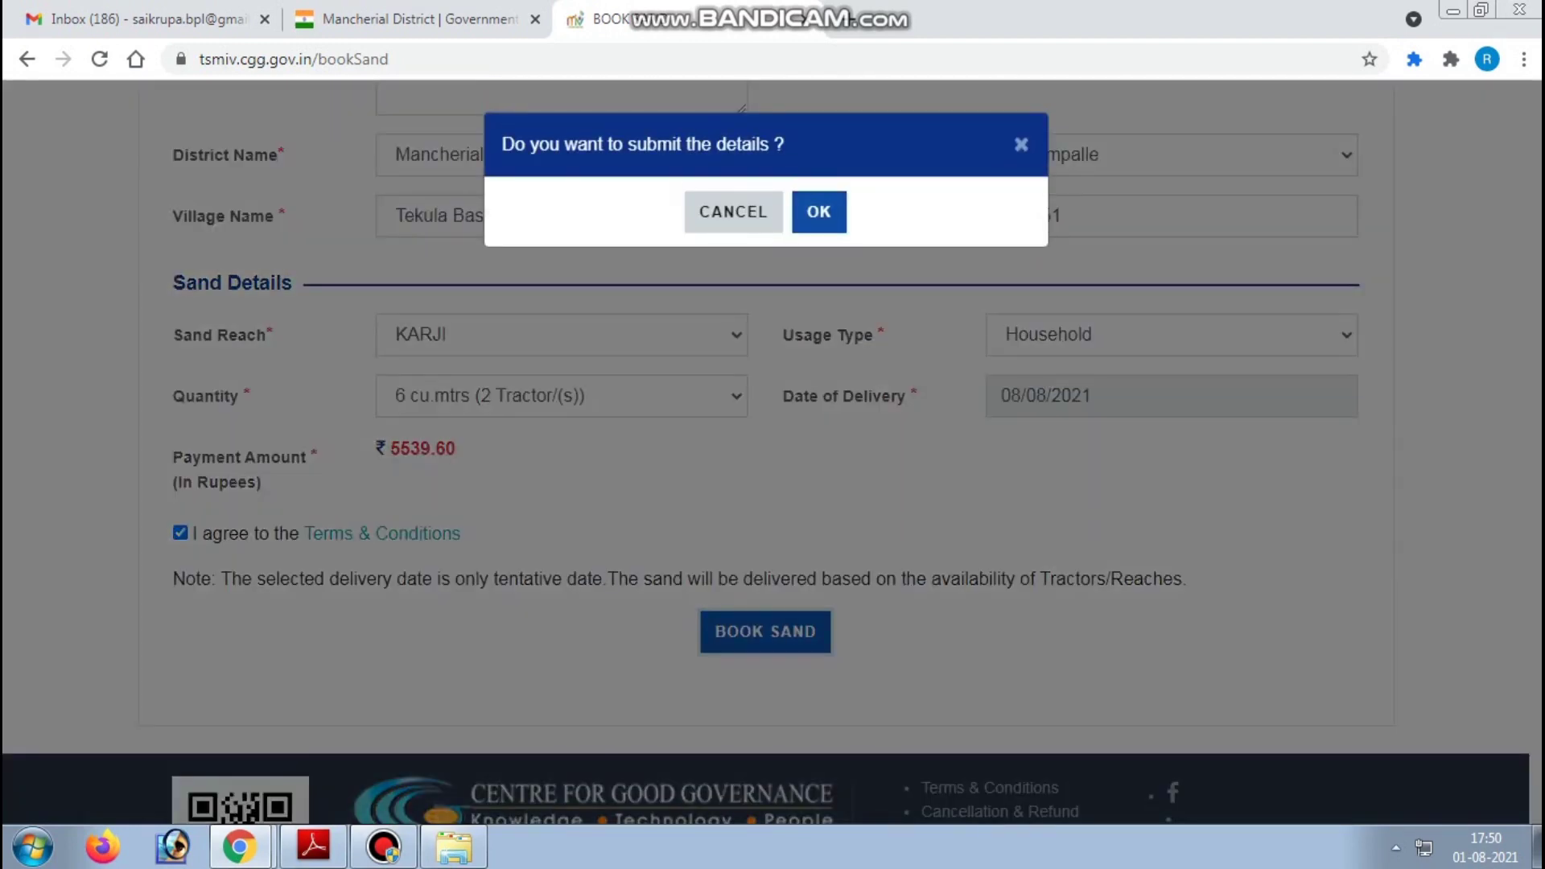
click(819, 212)
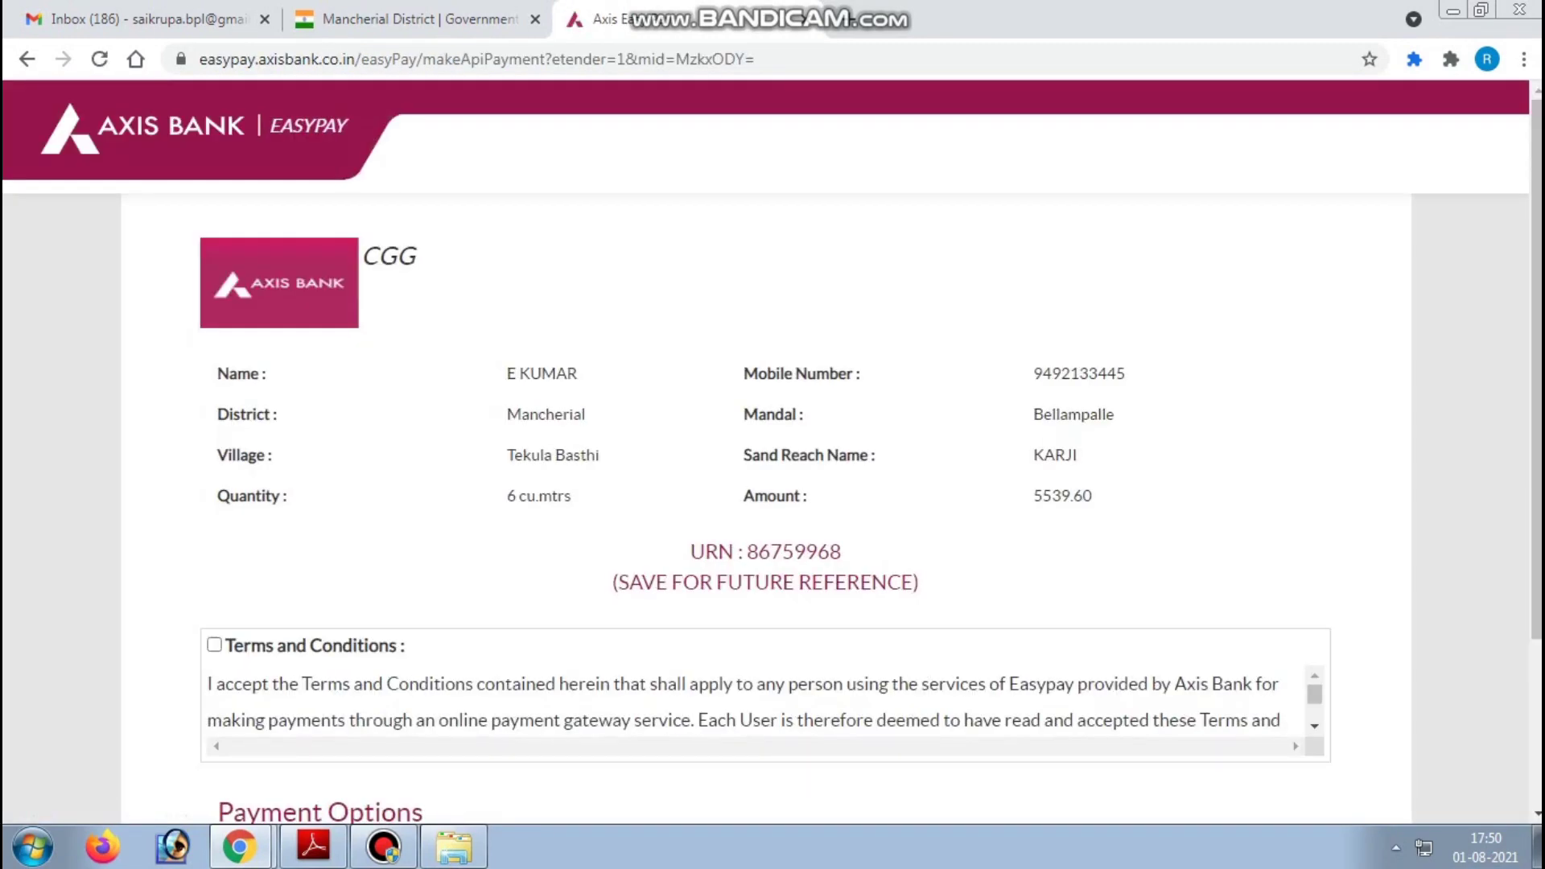
- Accept the EasyPay terms and choose the Other Banks payment option
scroll(765, 483, down, 3)
click(214, 417)
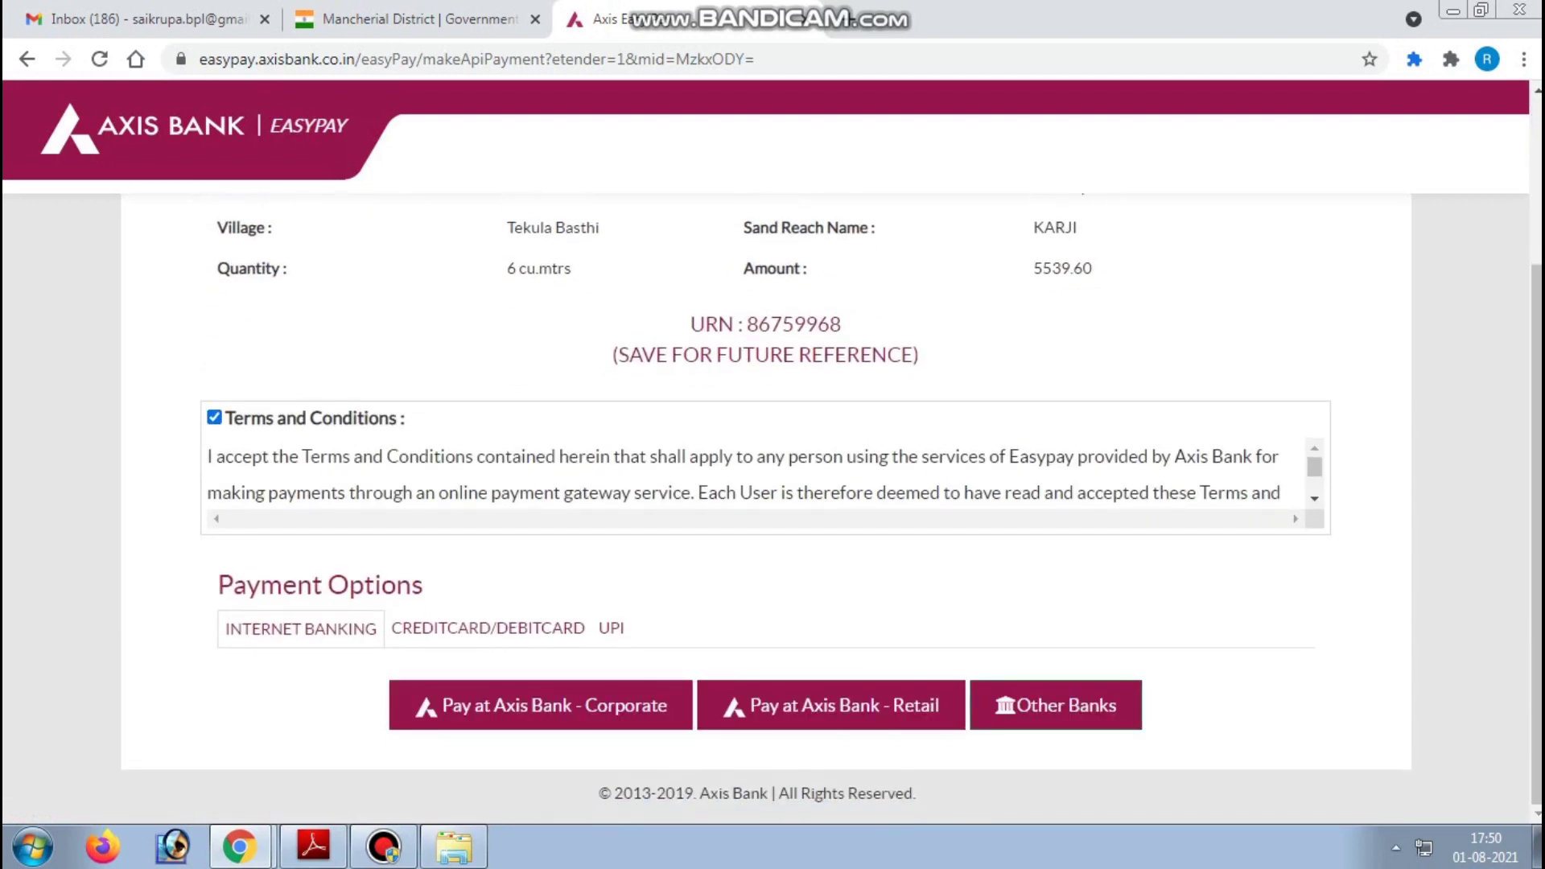
click(1056, 705)
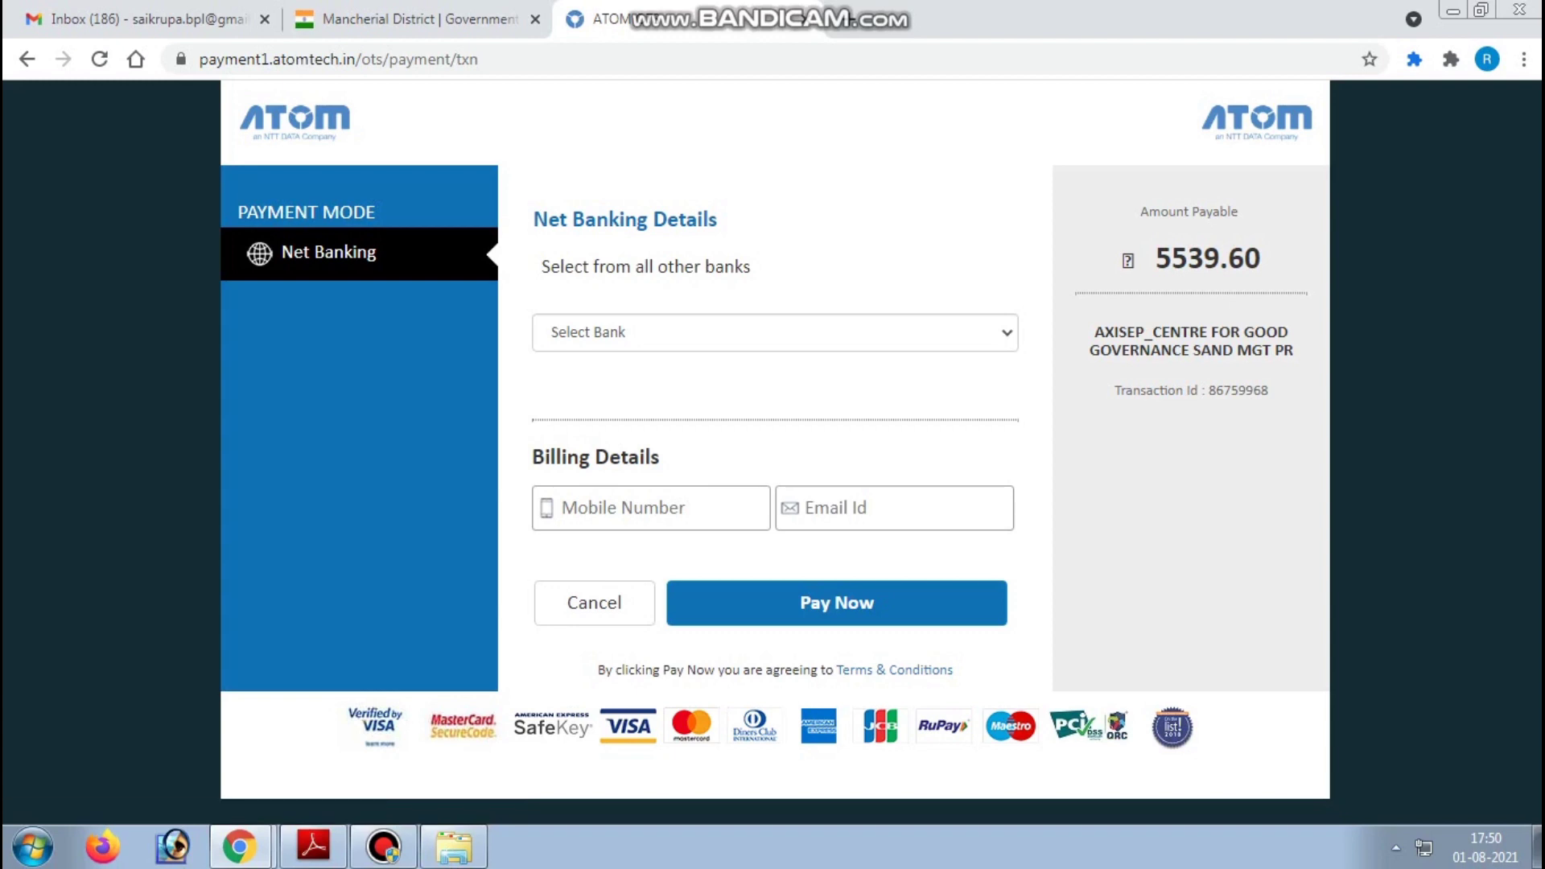
- Select State Bank of India as the net banking bank
click(775, 332)
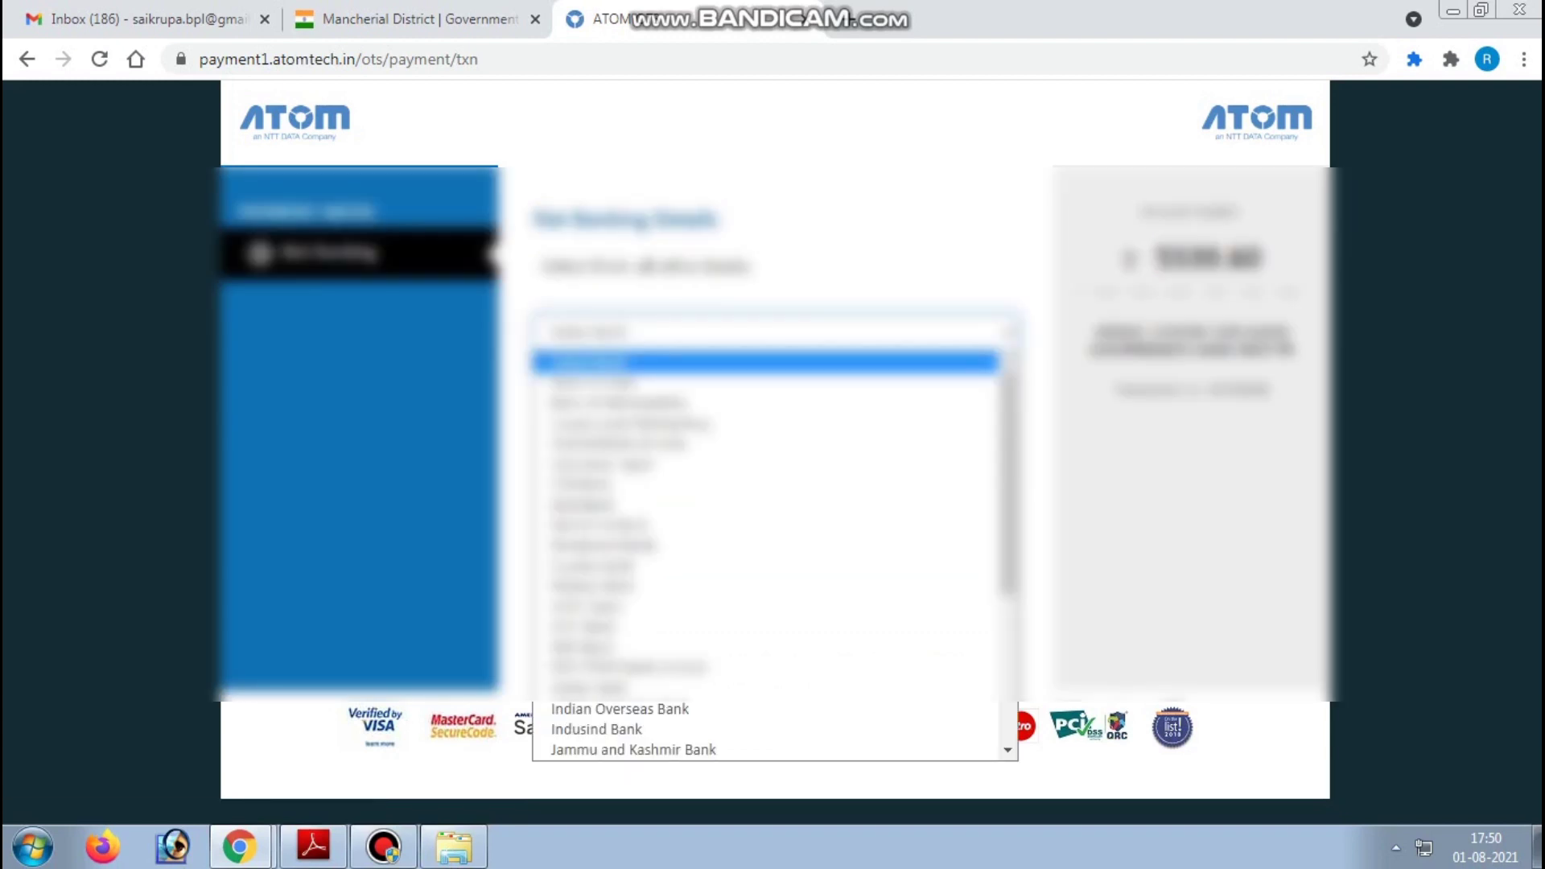
key(Escape)
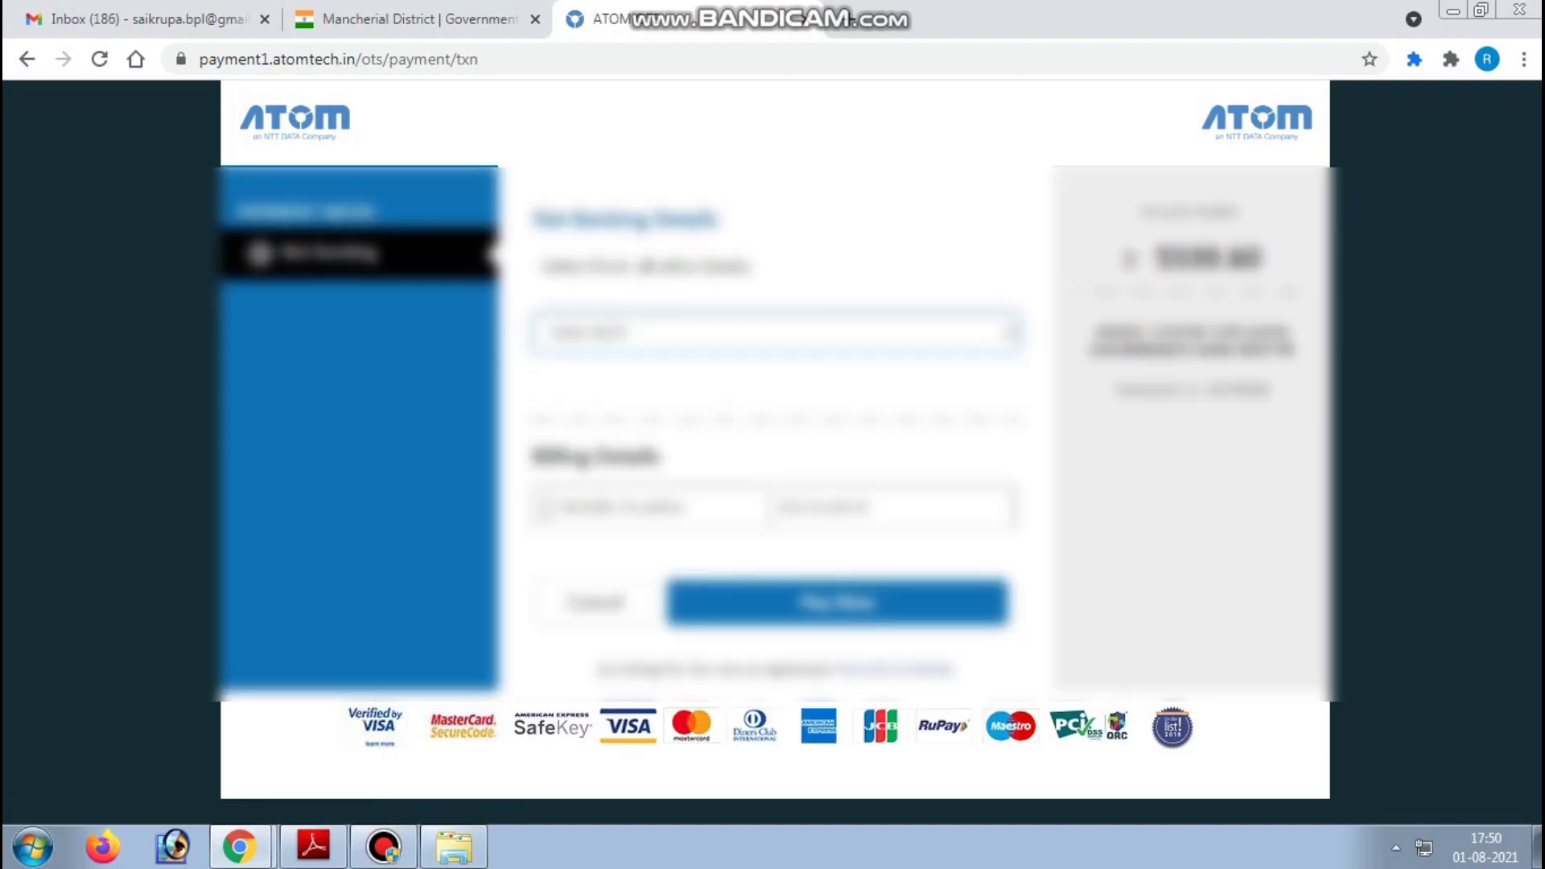
key(alt+Down)
key(s)
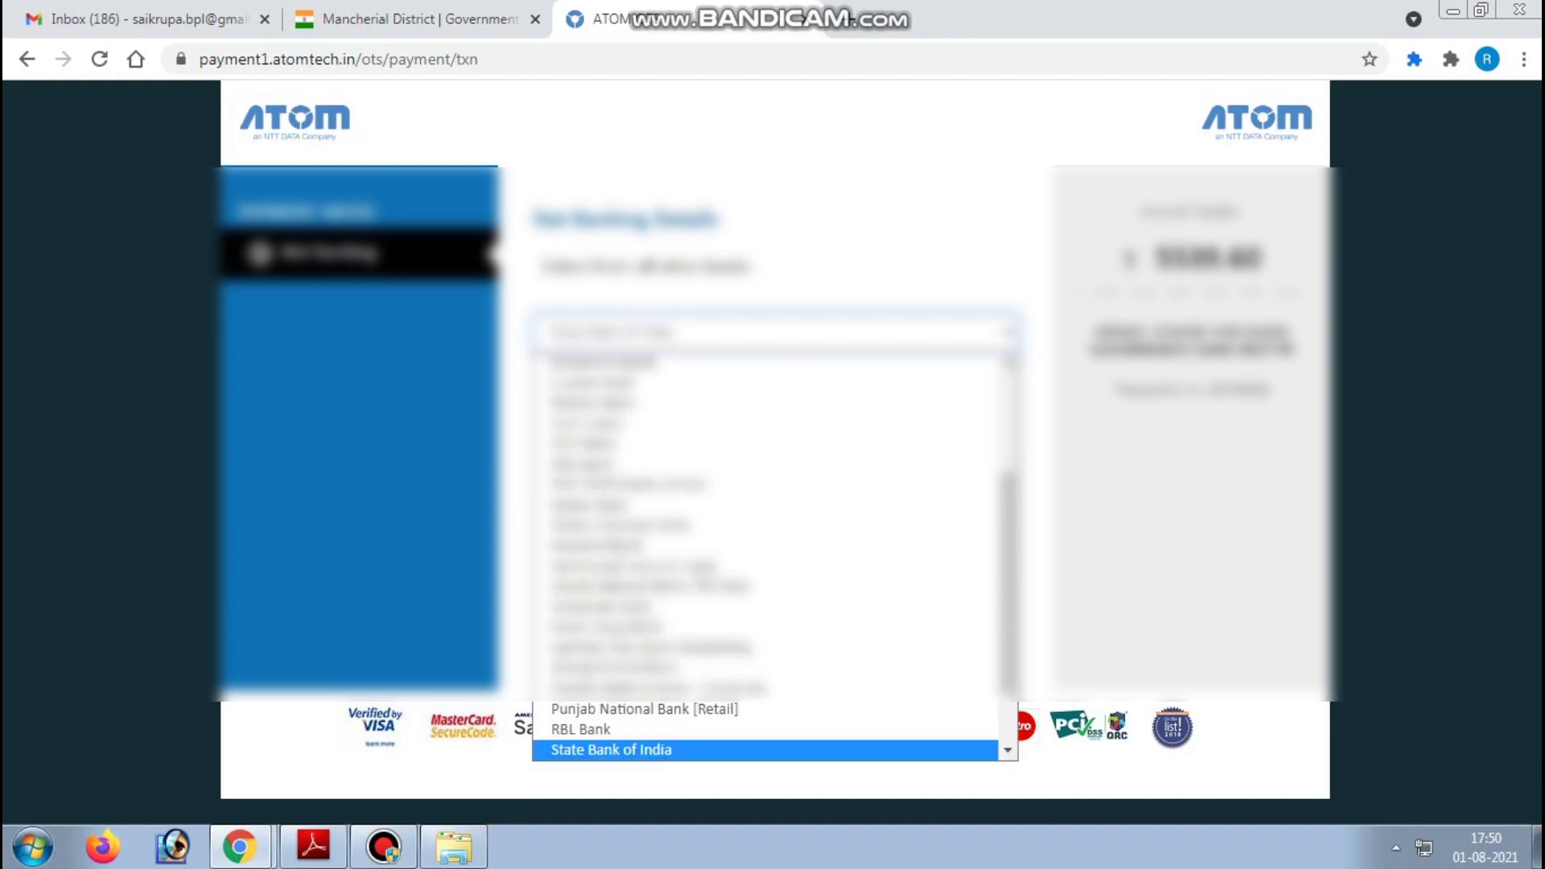
key(Return)
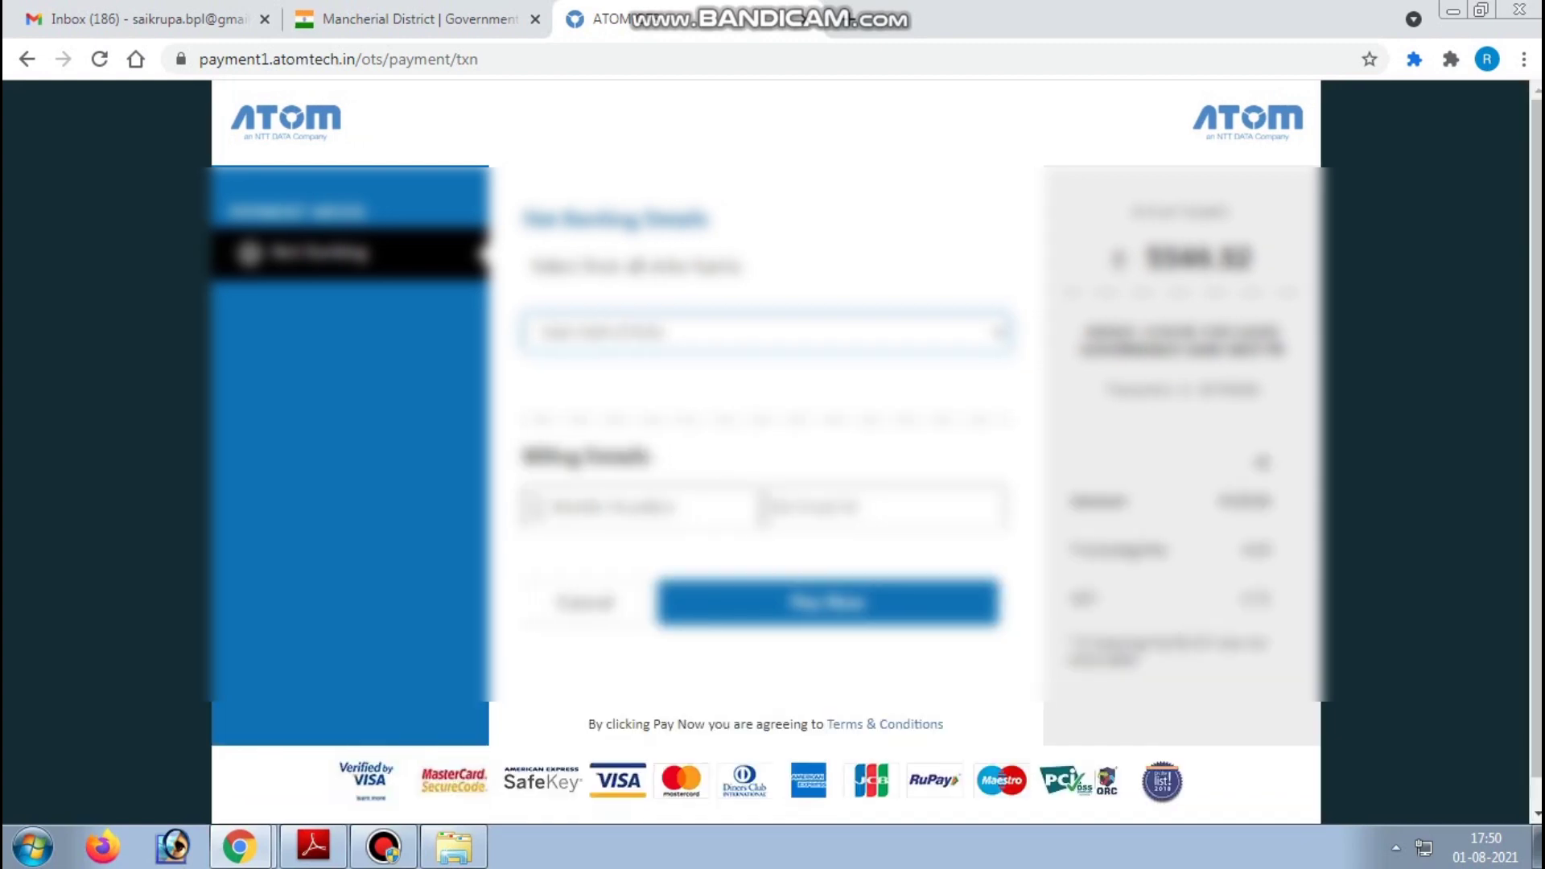
- Fill in the billing mobile number and e-mail, then submit the payment
click(641, 507)
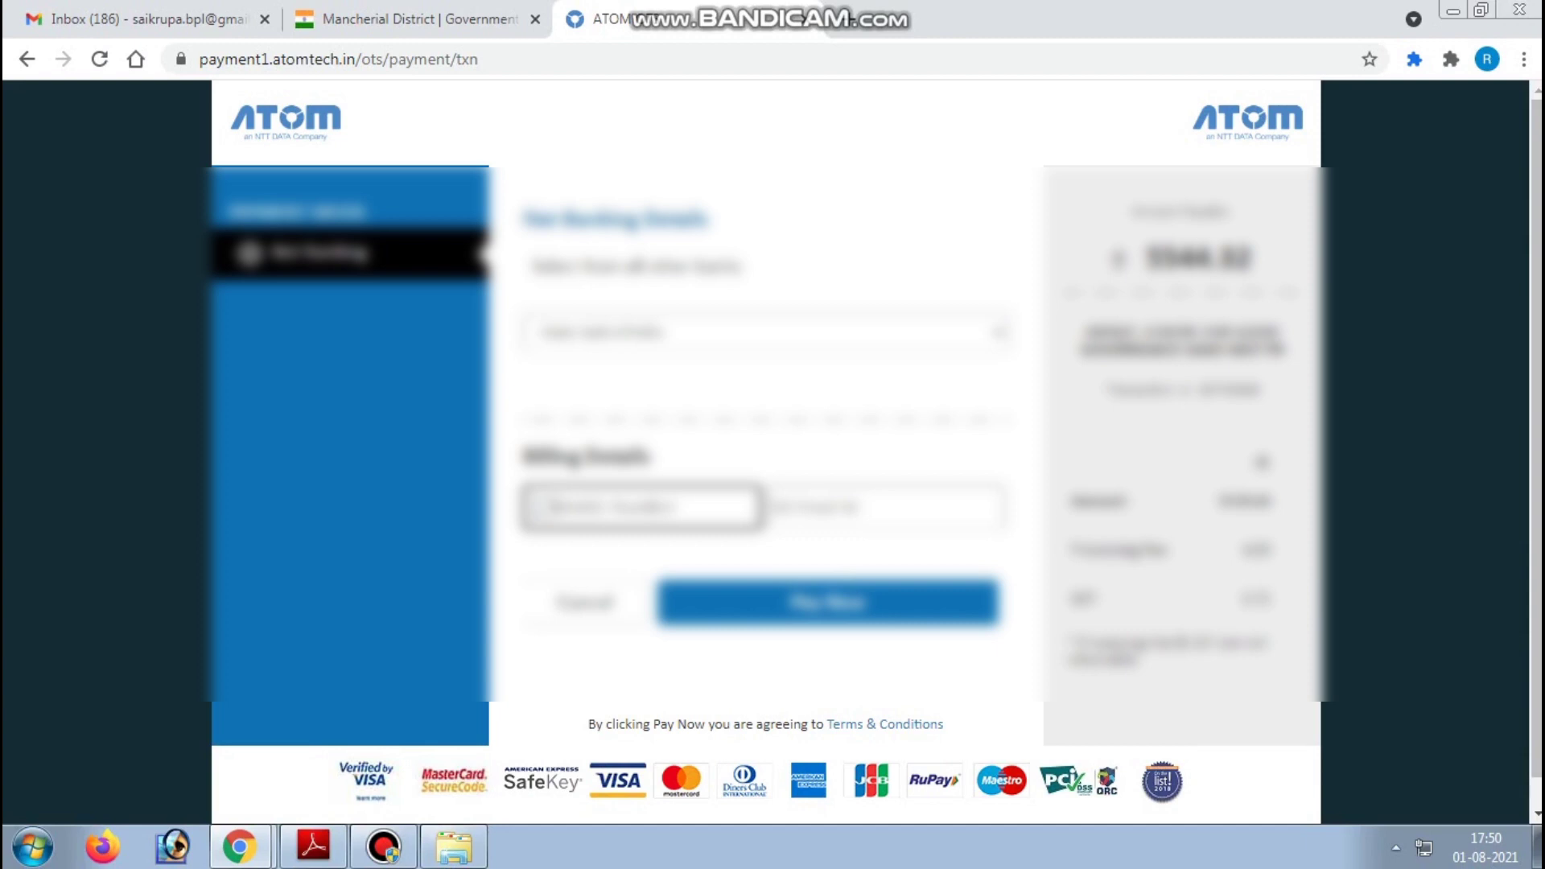
text(9)
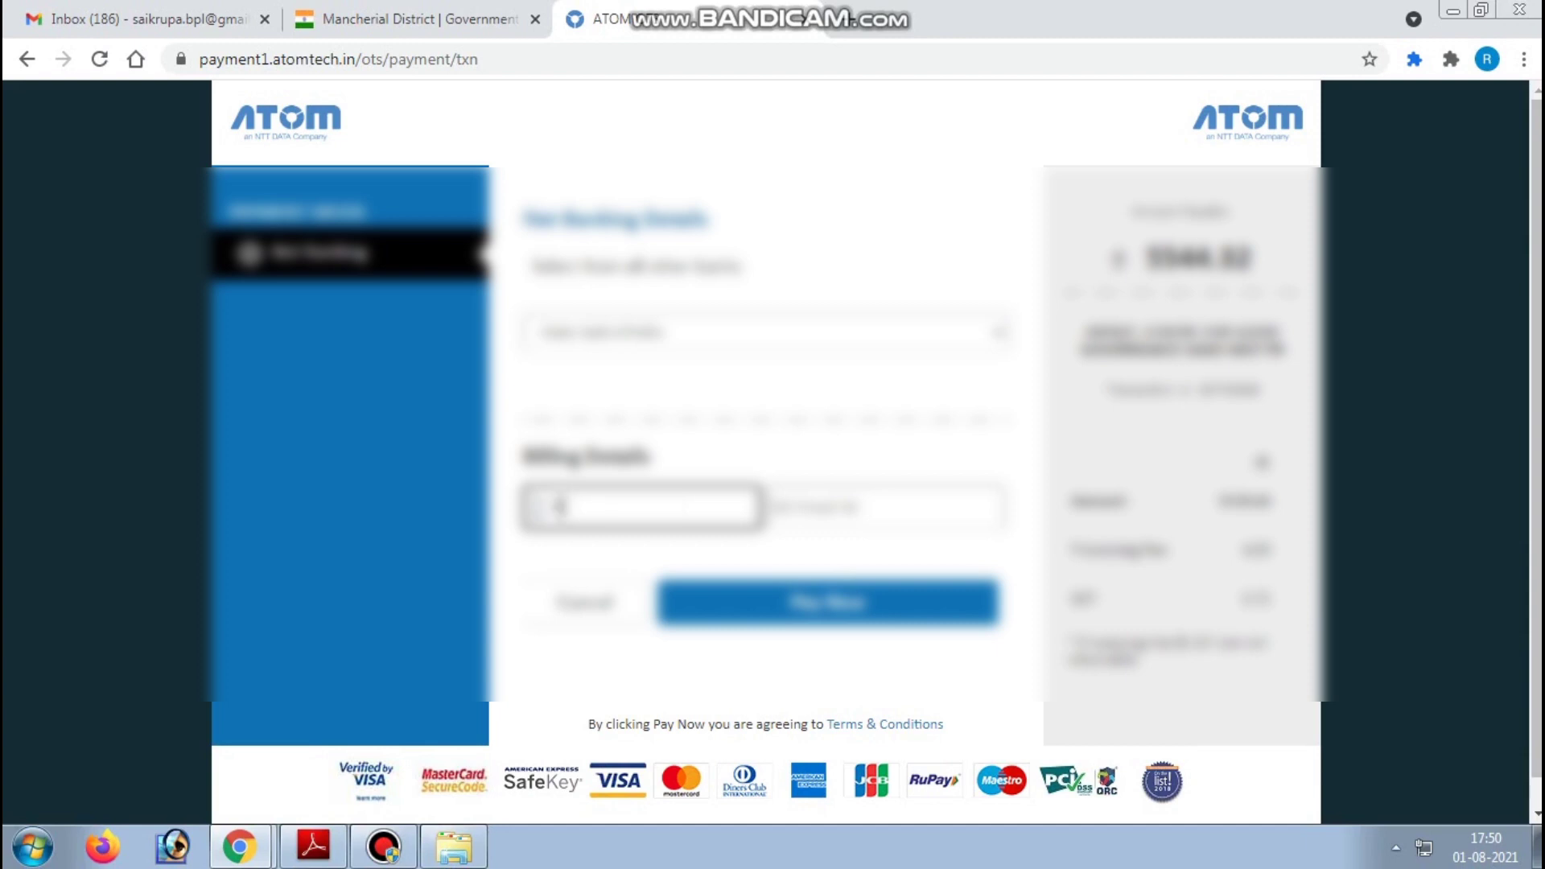
key(BackSpace)
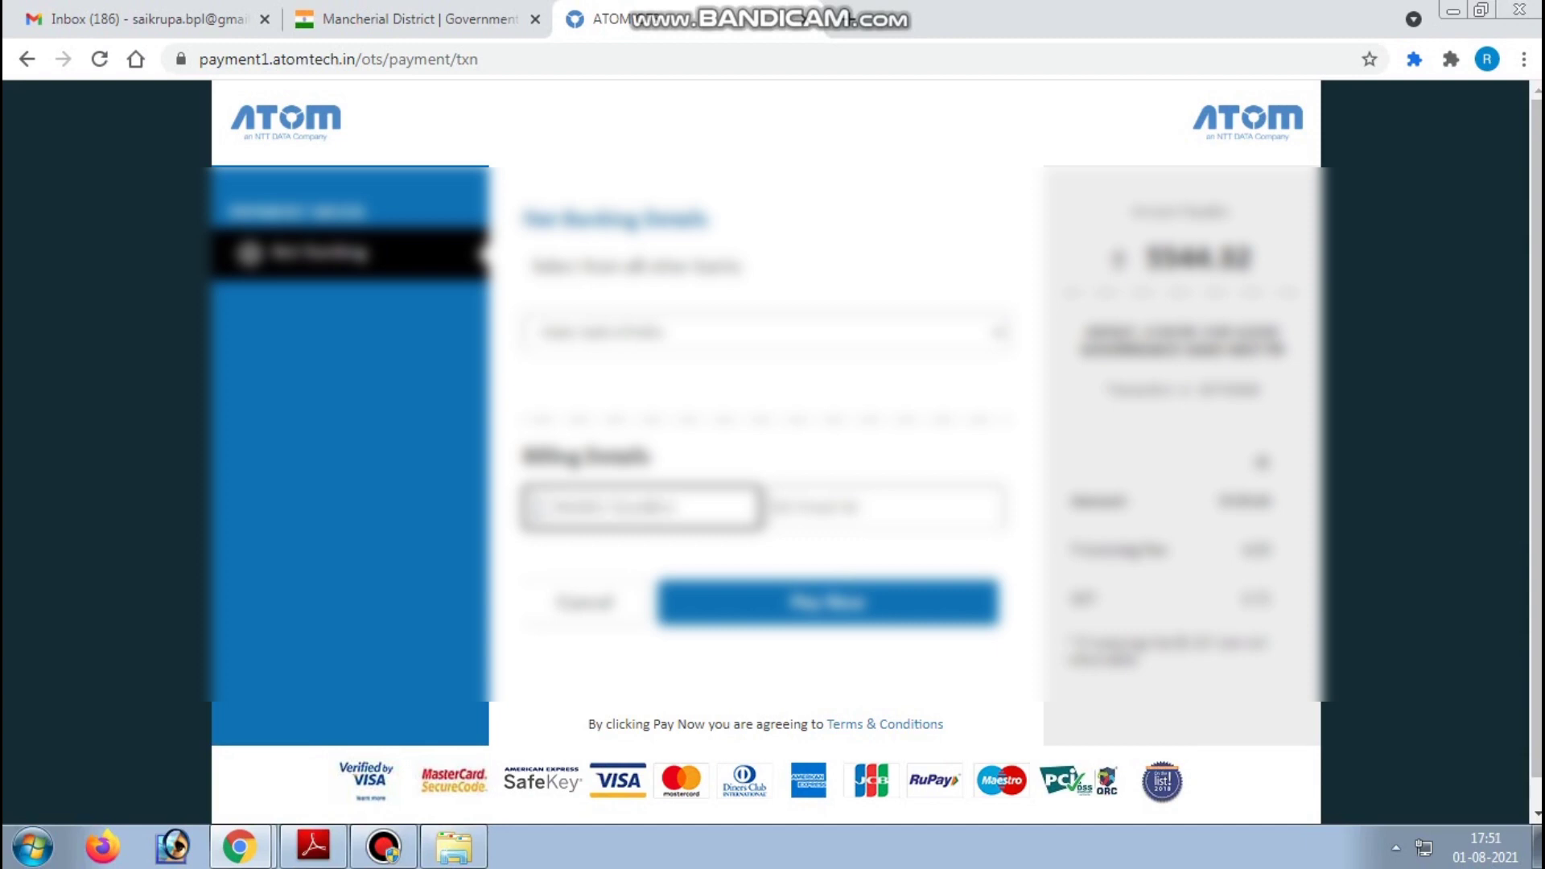
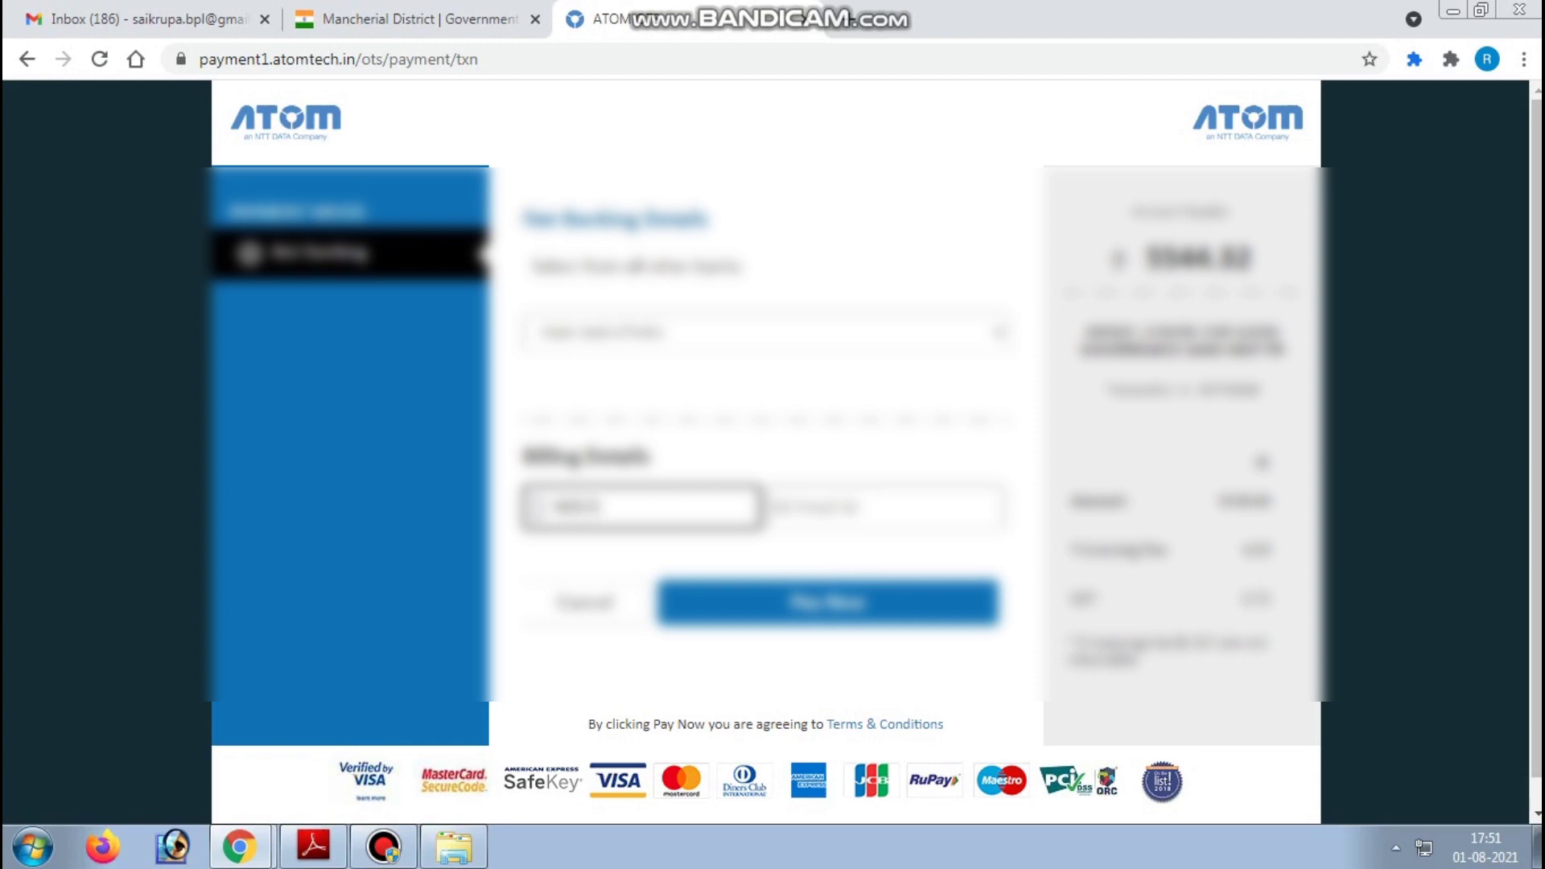
click(804, 507)
text(s)
key(BackSpace)
text(saikrupa)
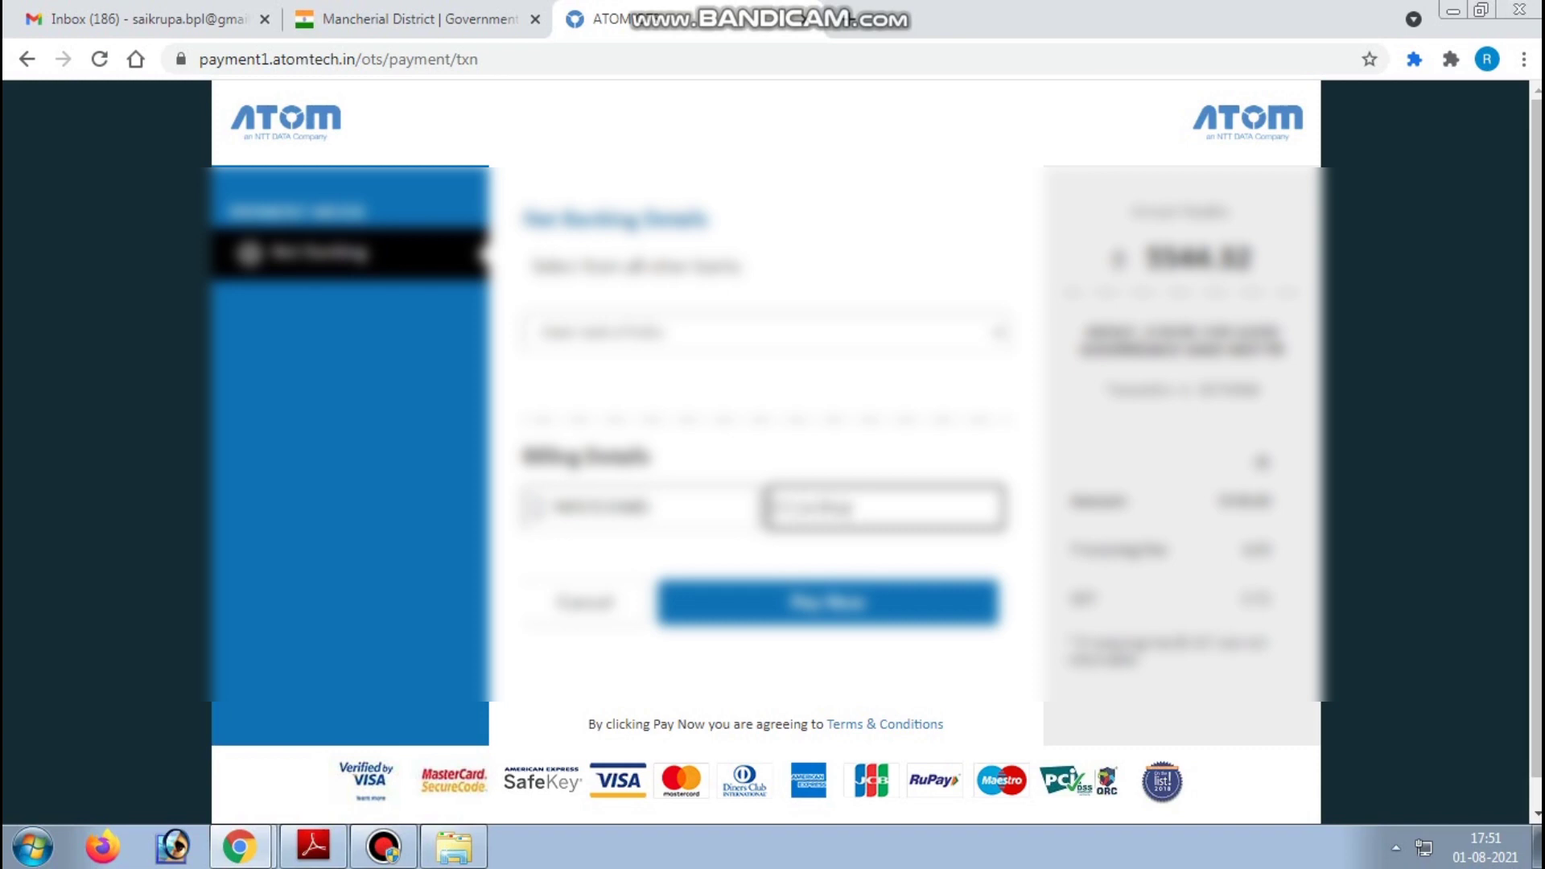
key(BackSpace)
key(BackSpace)
key(BackSpace)
key(BackSpace)
key(BackSpace)
key(BackSpace)
key(BackSpace)
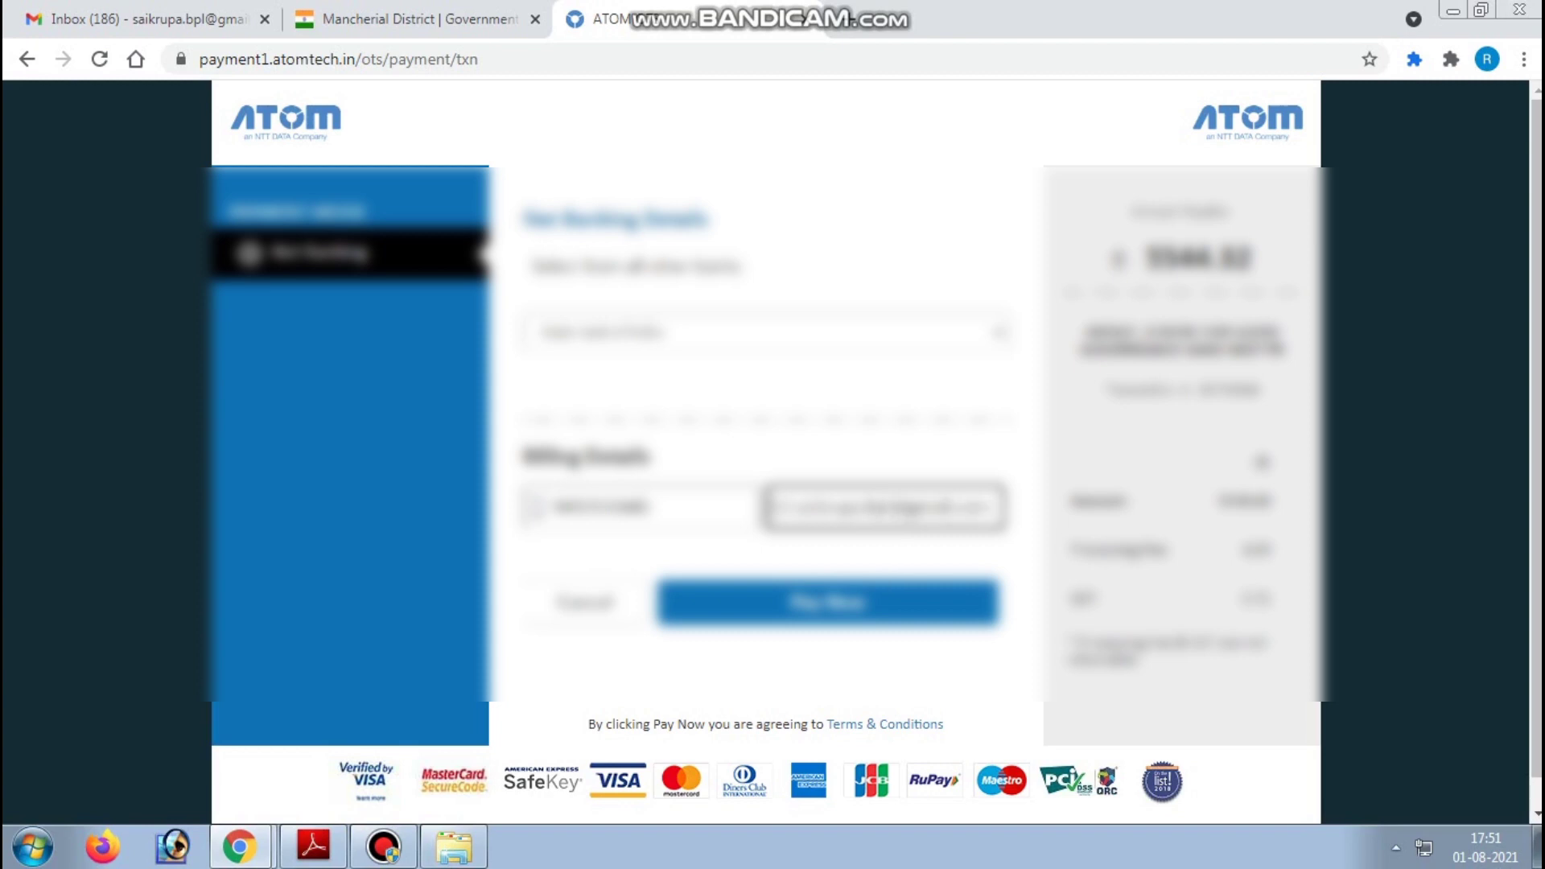
key(Return)
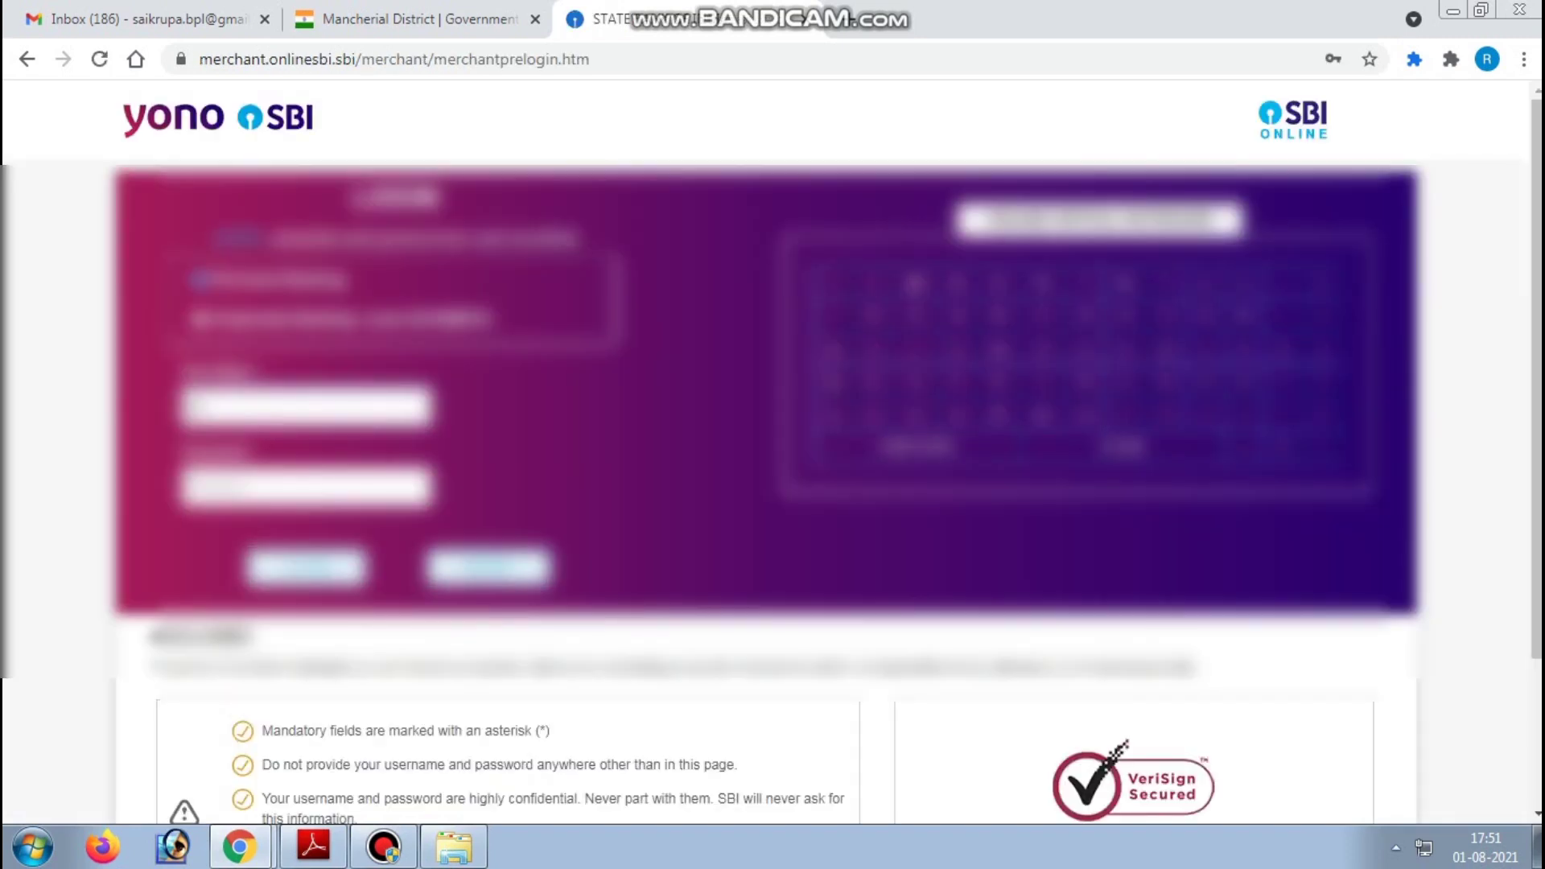
- Sign in to SBI net banking with the account username and password
text(saikrupa)
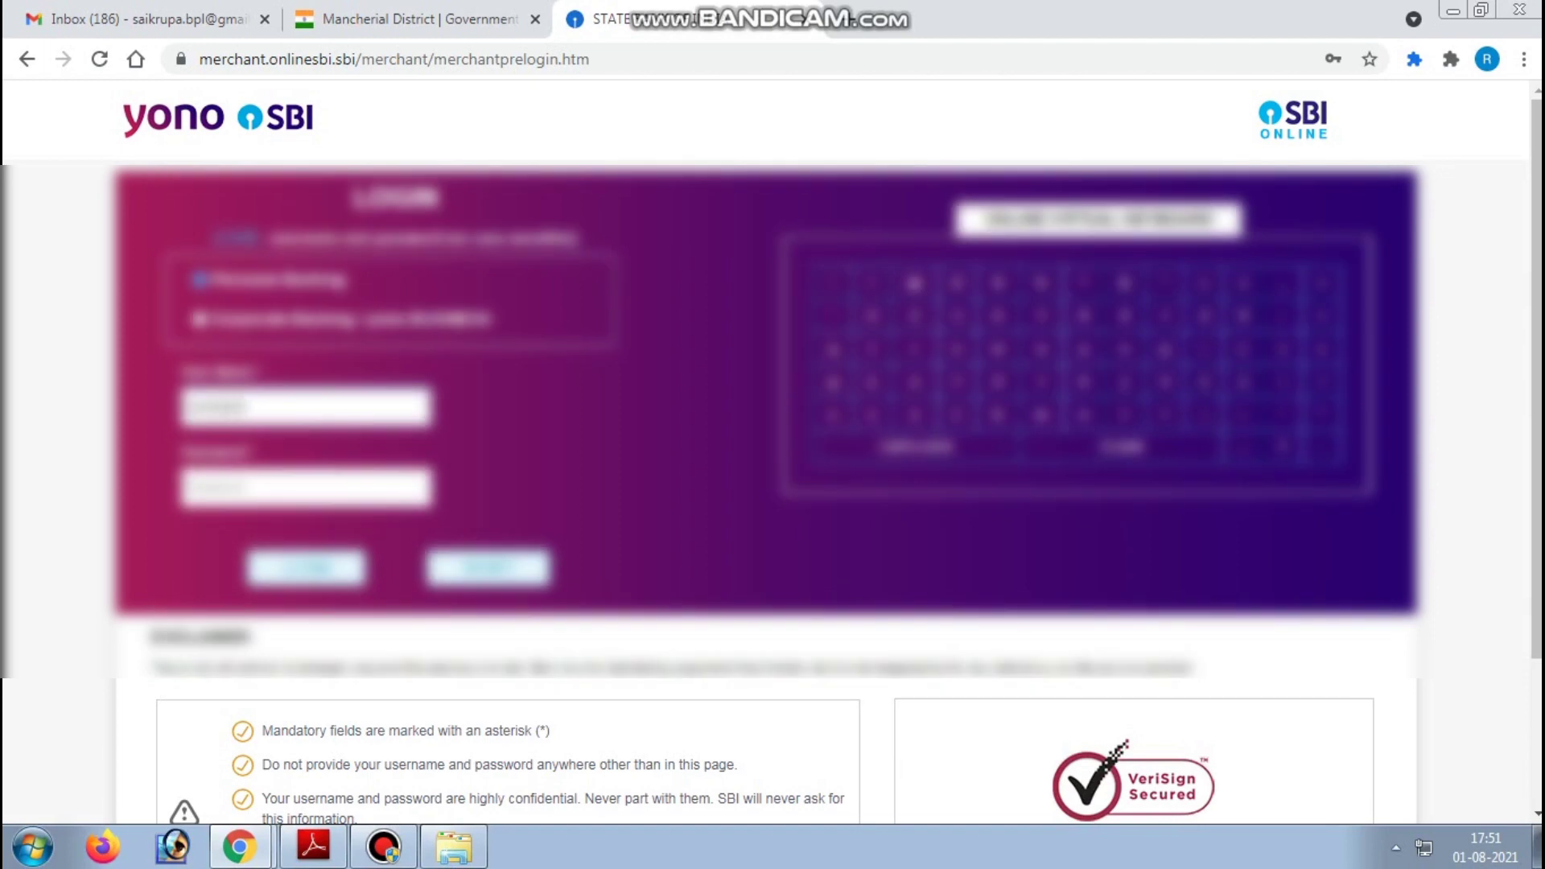
key(Tab)
text(••••••)
key(Return)
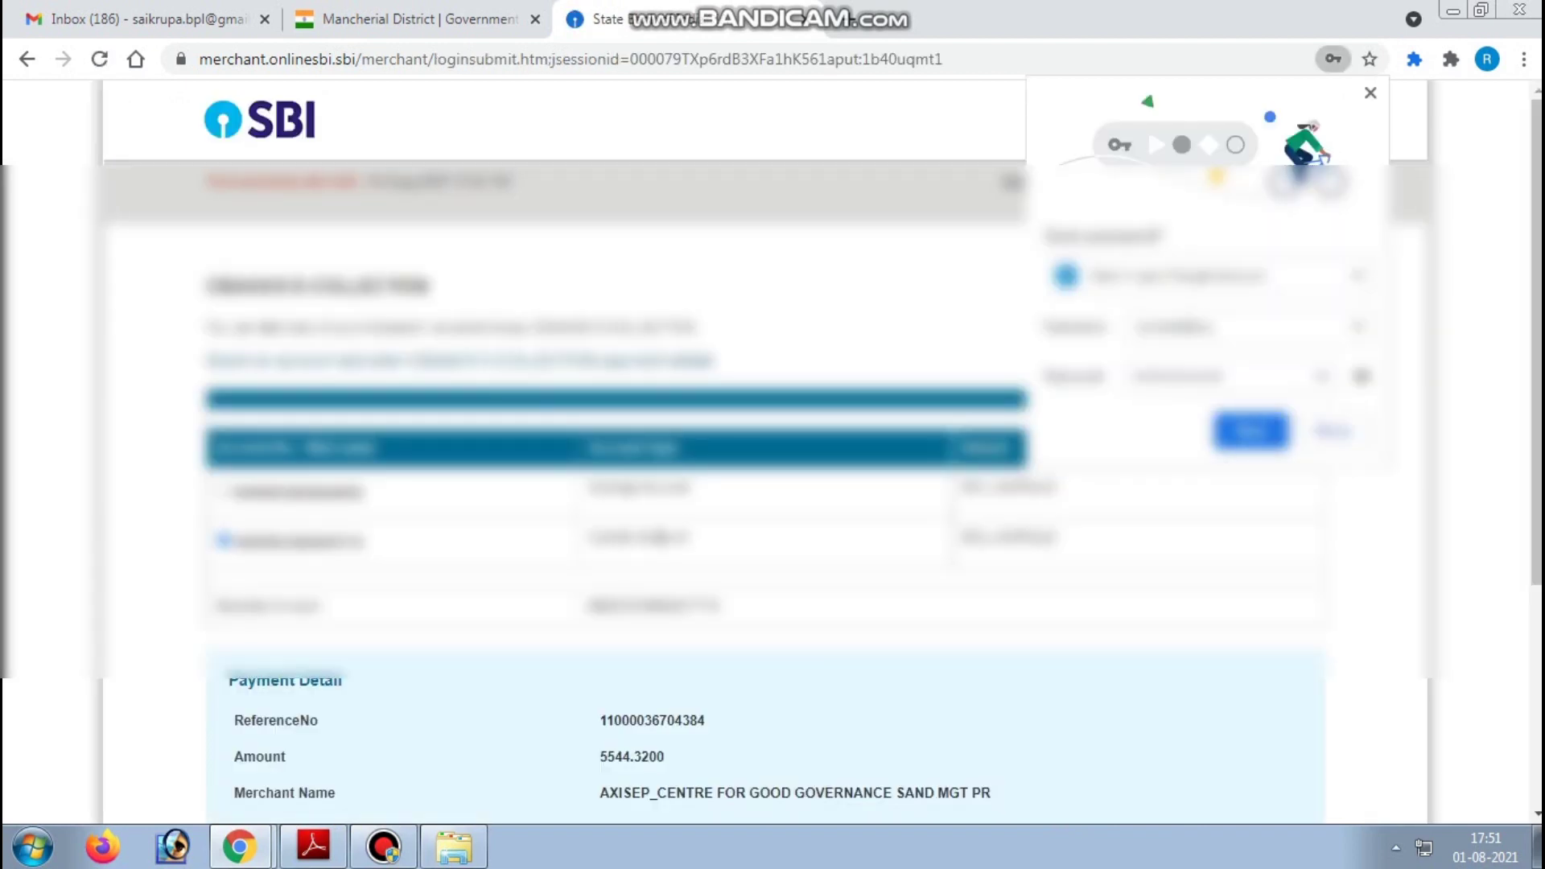
- Confirm the CBAAXIS E-COLLECTION transaction details to reach the high security password page
scroll(765, 443, down, 4)
scroll(764, 442, down, 1)
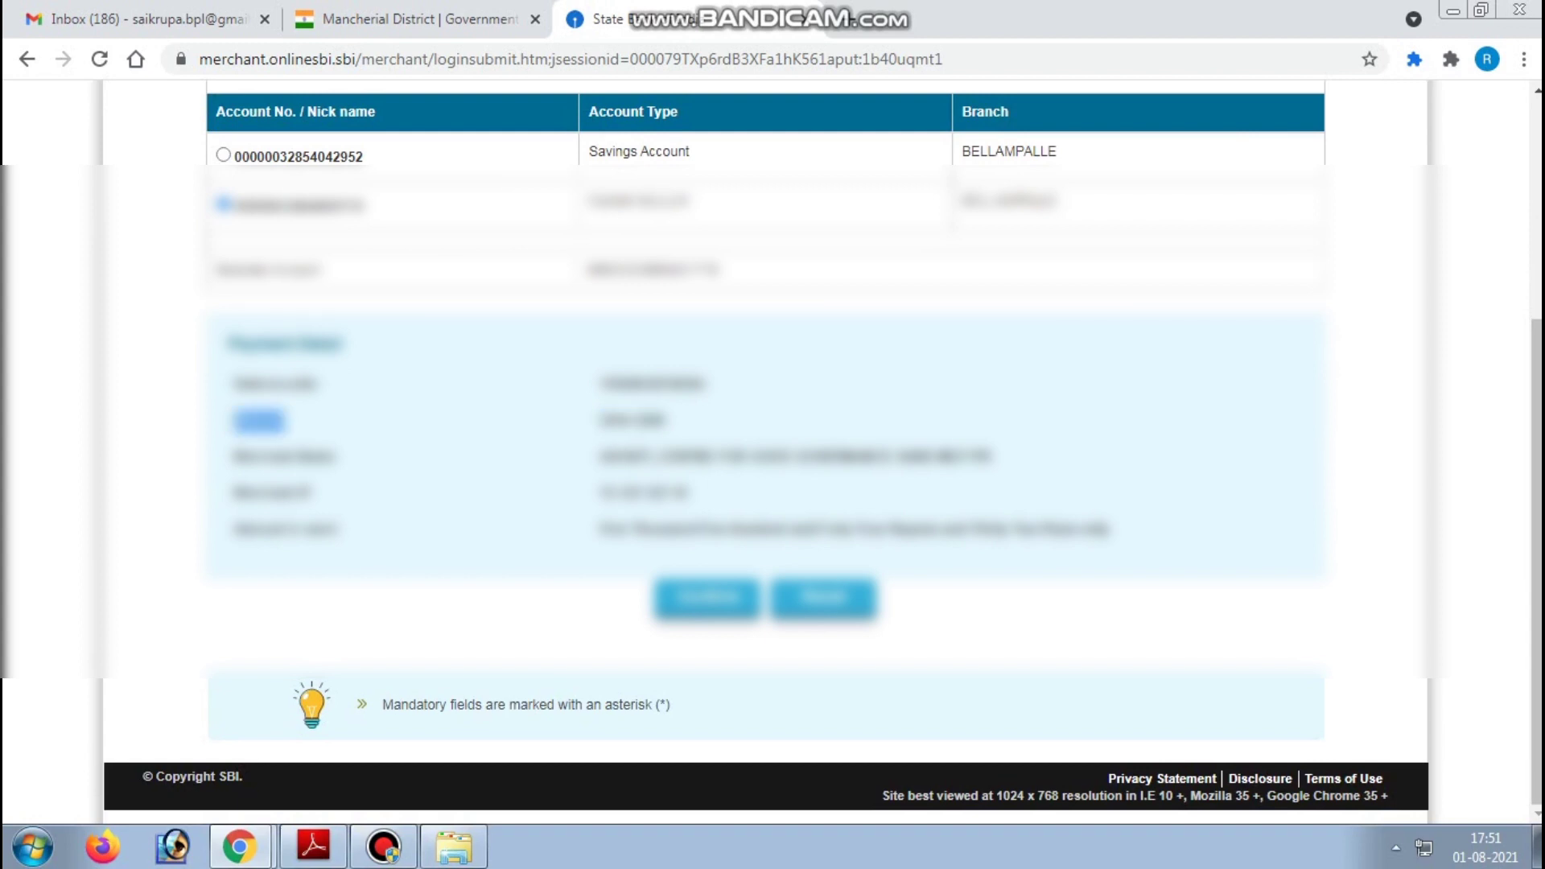
click(706, 597)
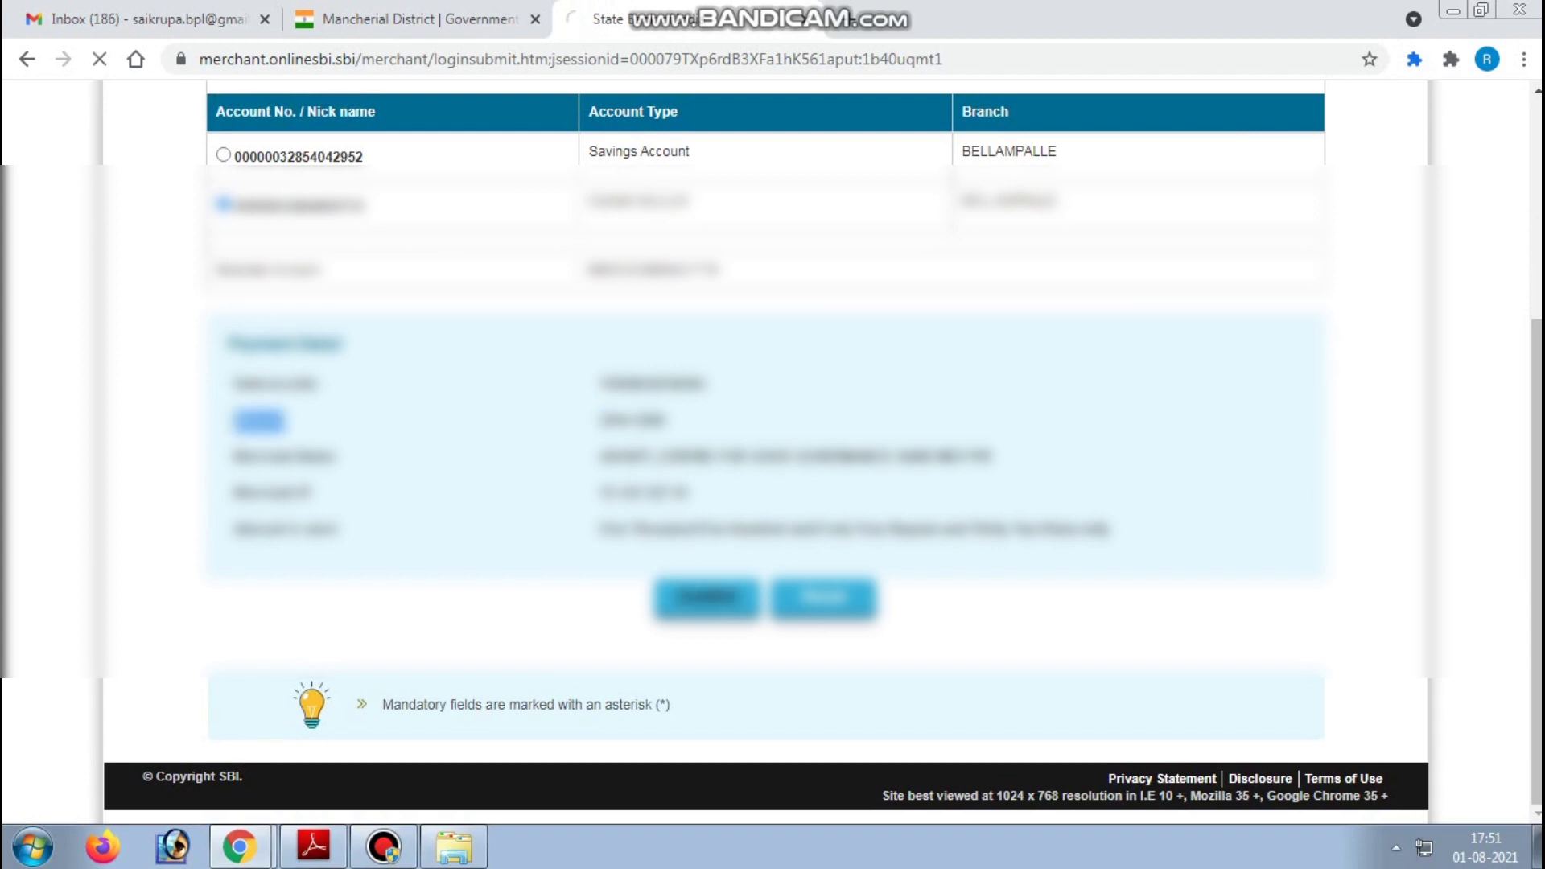
scroll(765, 443, down, 3)
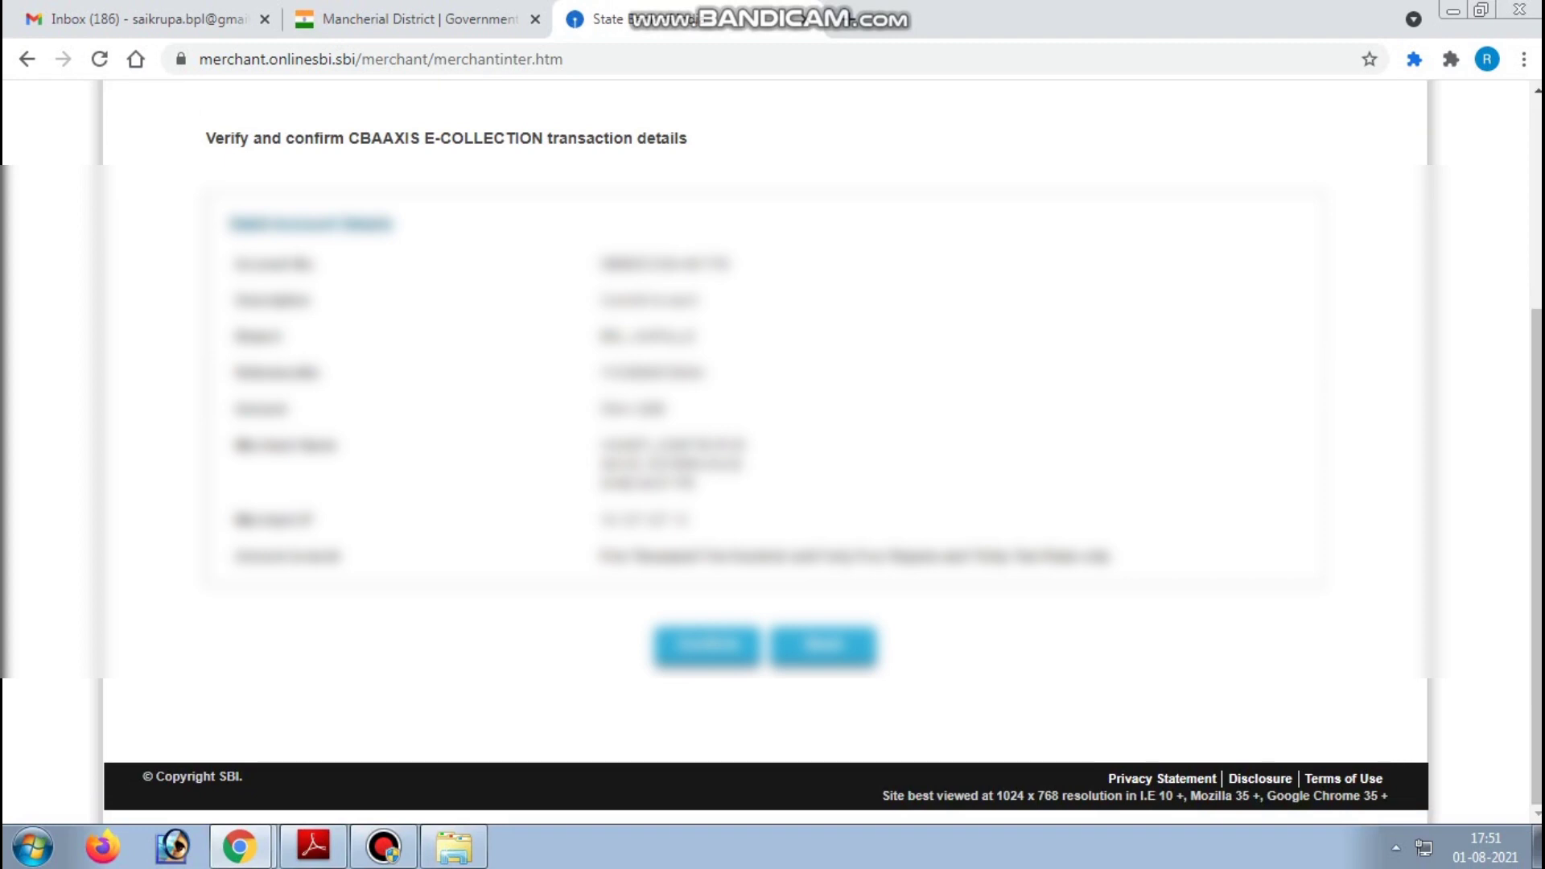
click(706, 646)
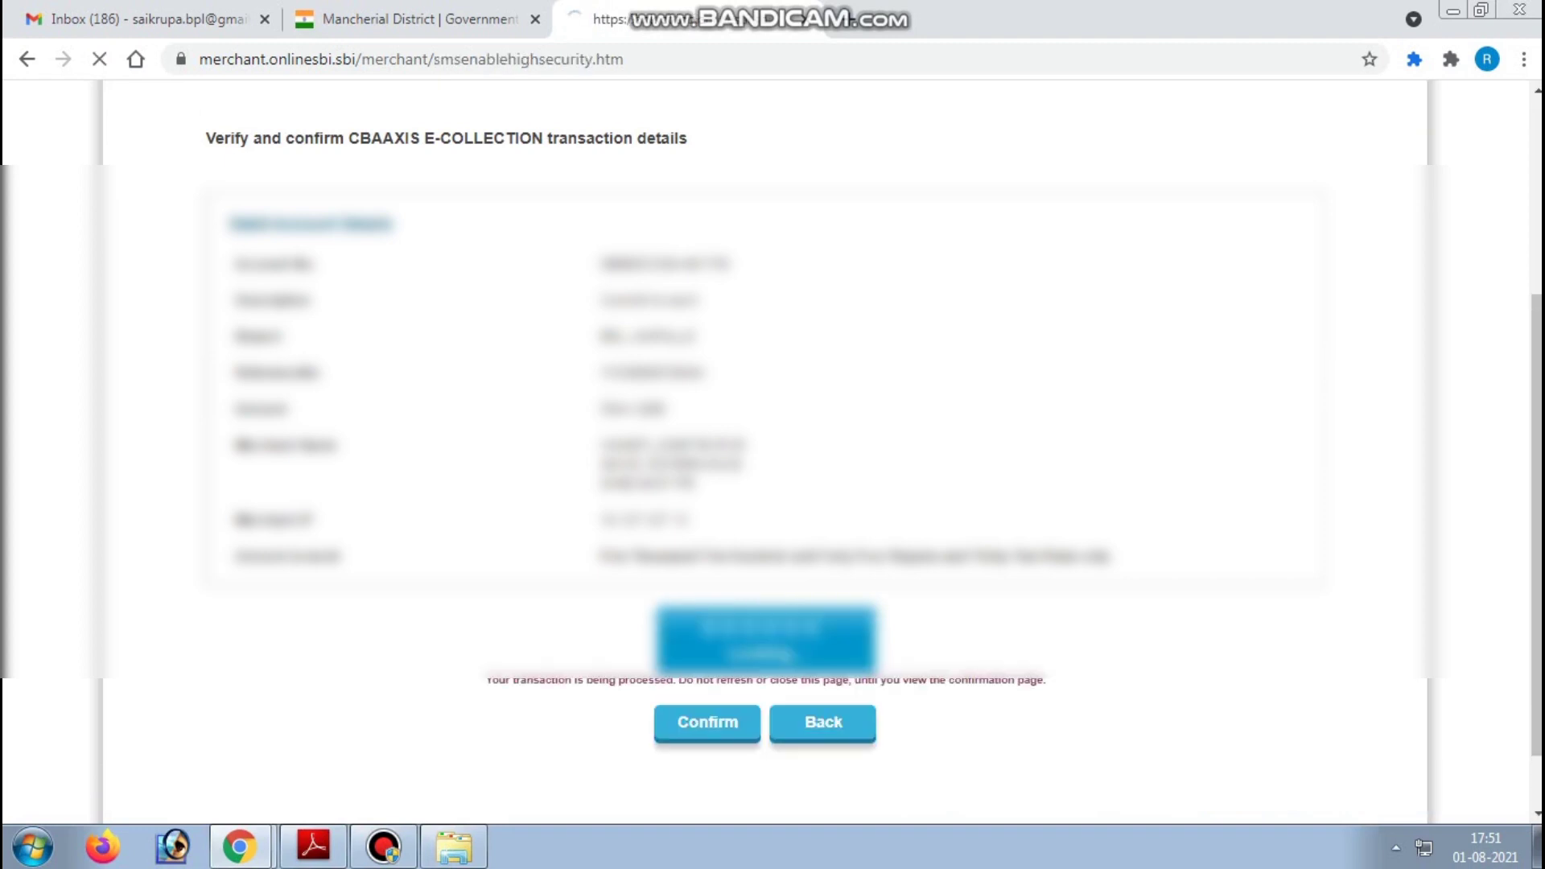
click(777, 473)
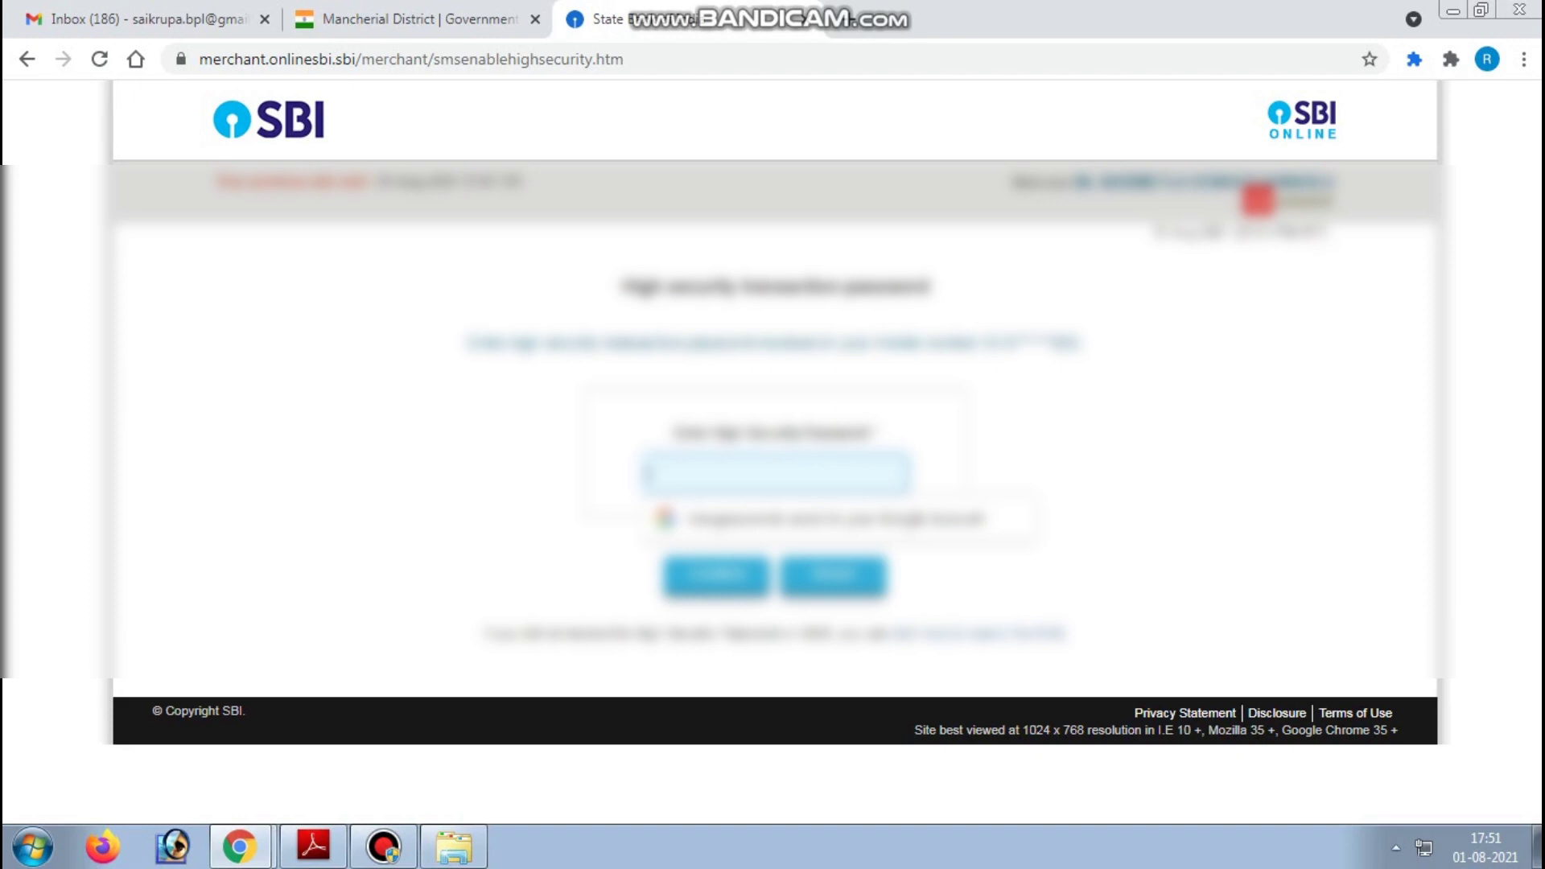
- Submit the high security password, which is rejected
text(1)
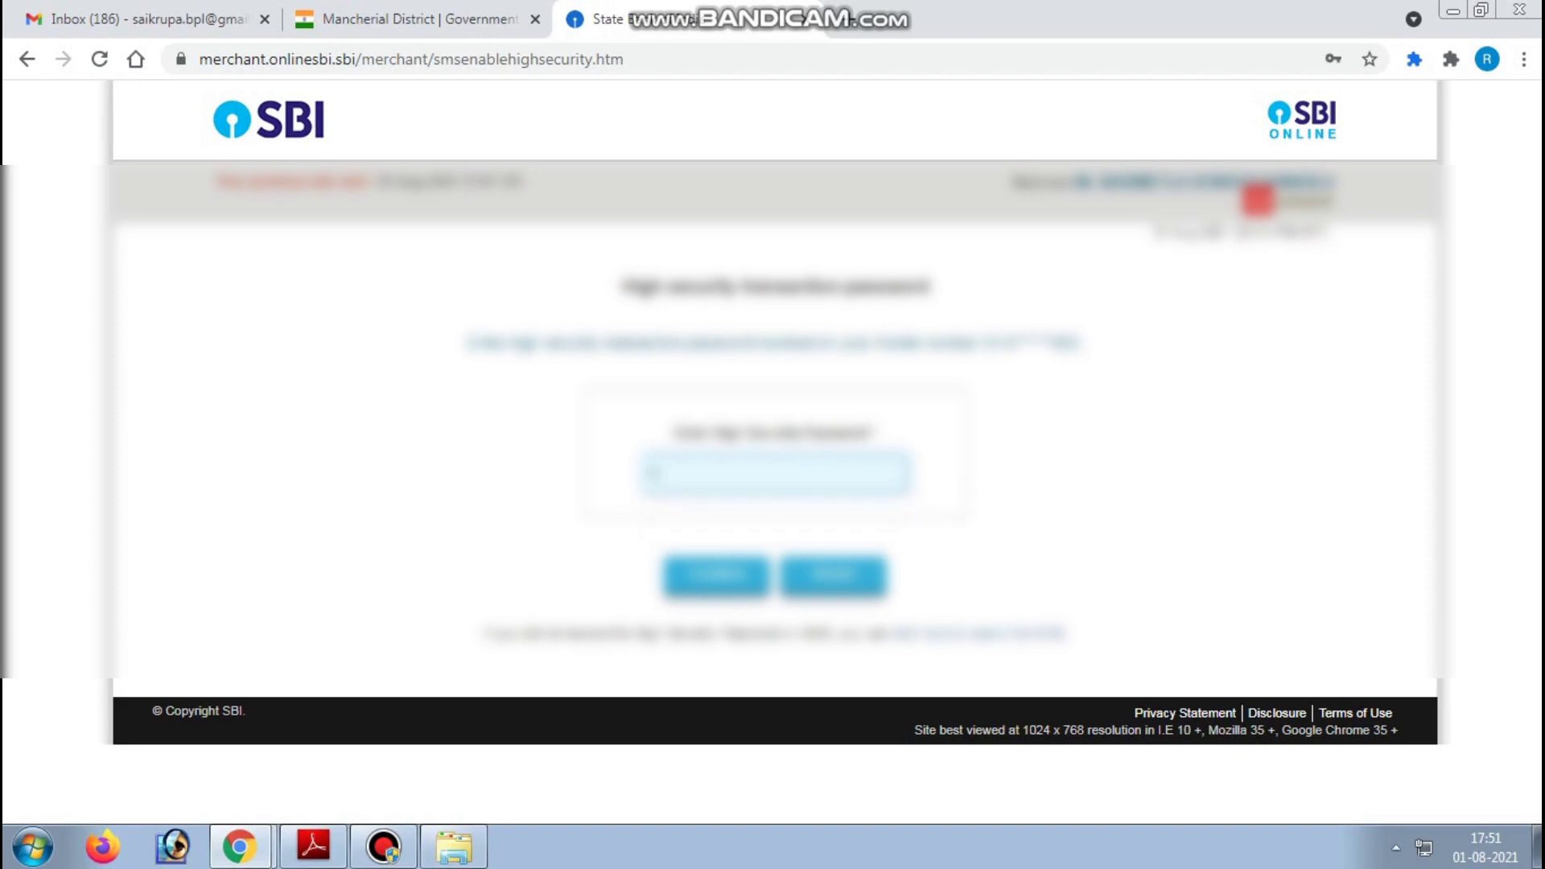
text(1)
key(Return)
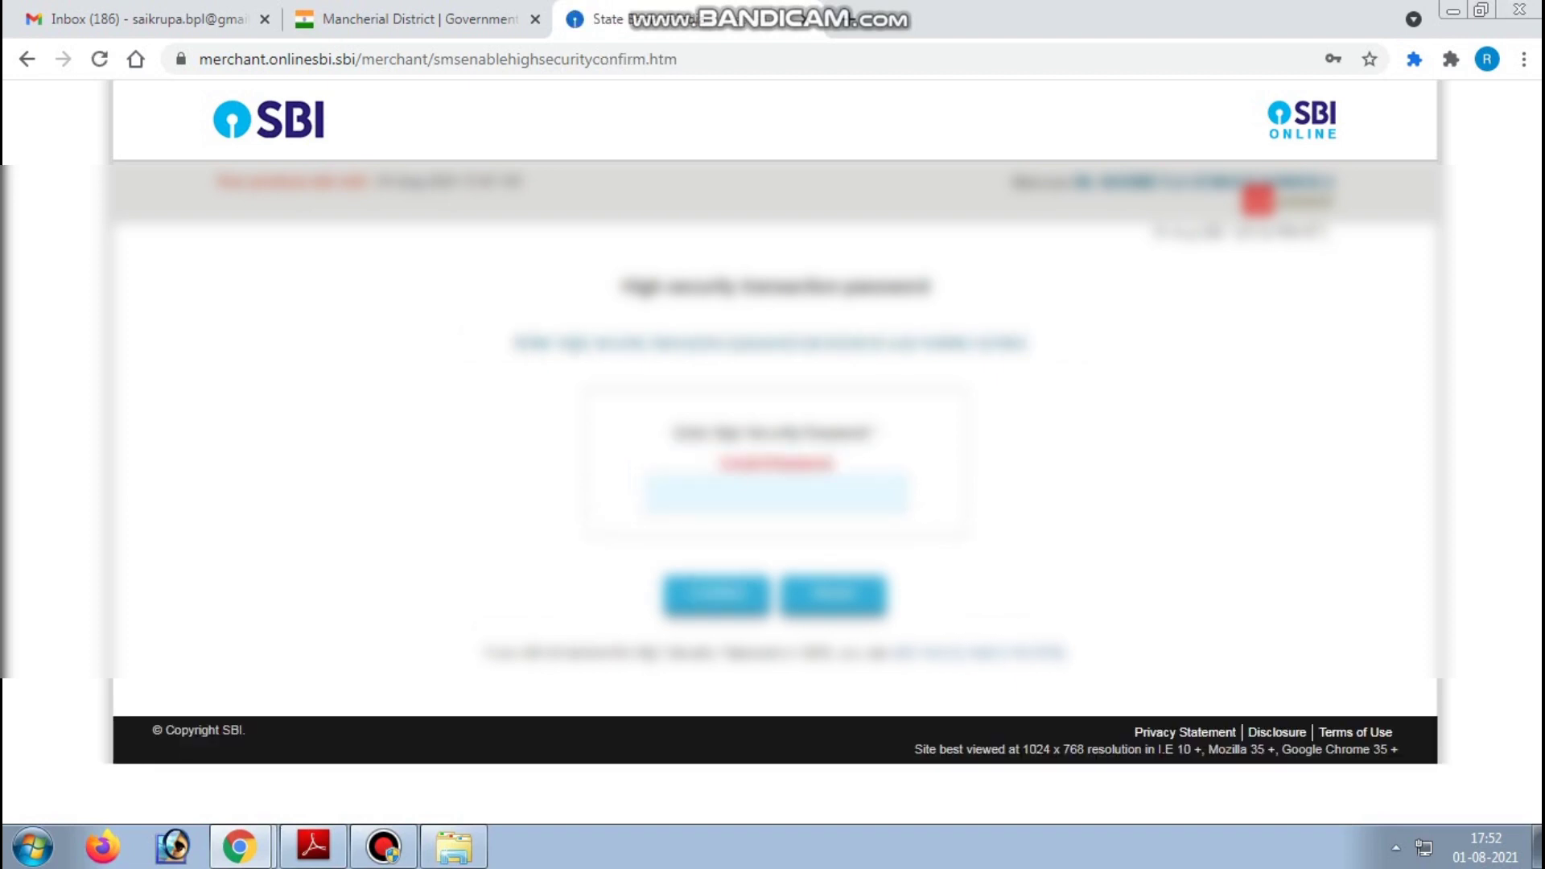
click(777, 491)
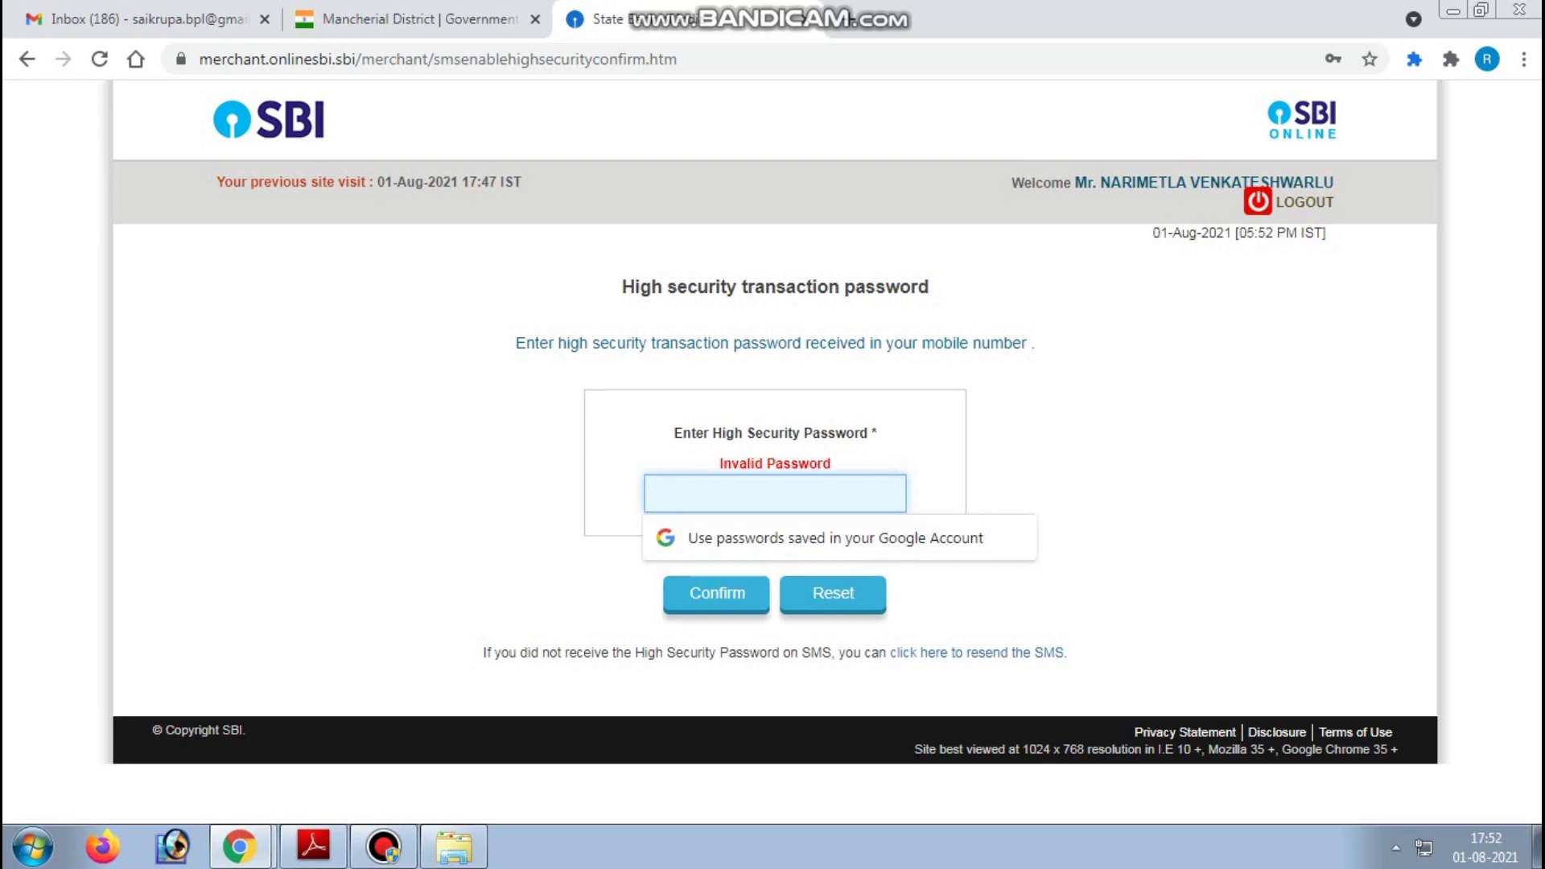
- Have the high security password resent by SMS and submit the new one
click(977, 652)
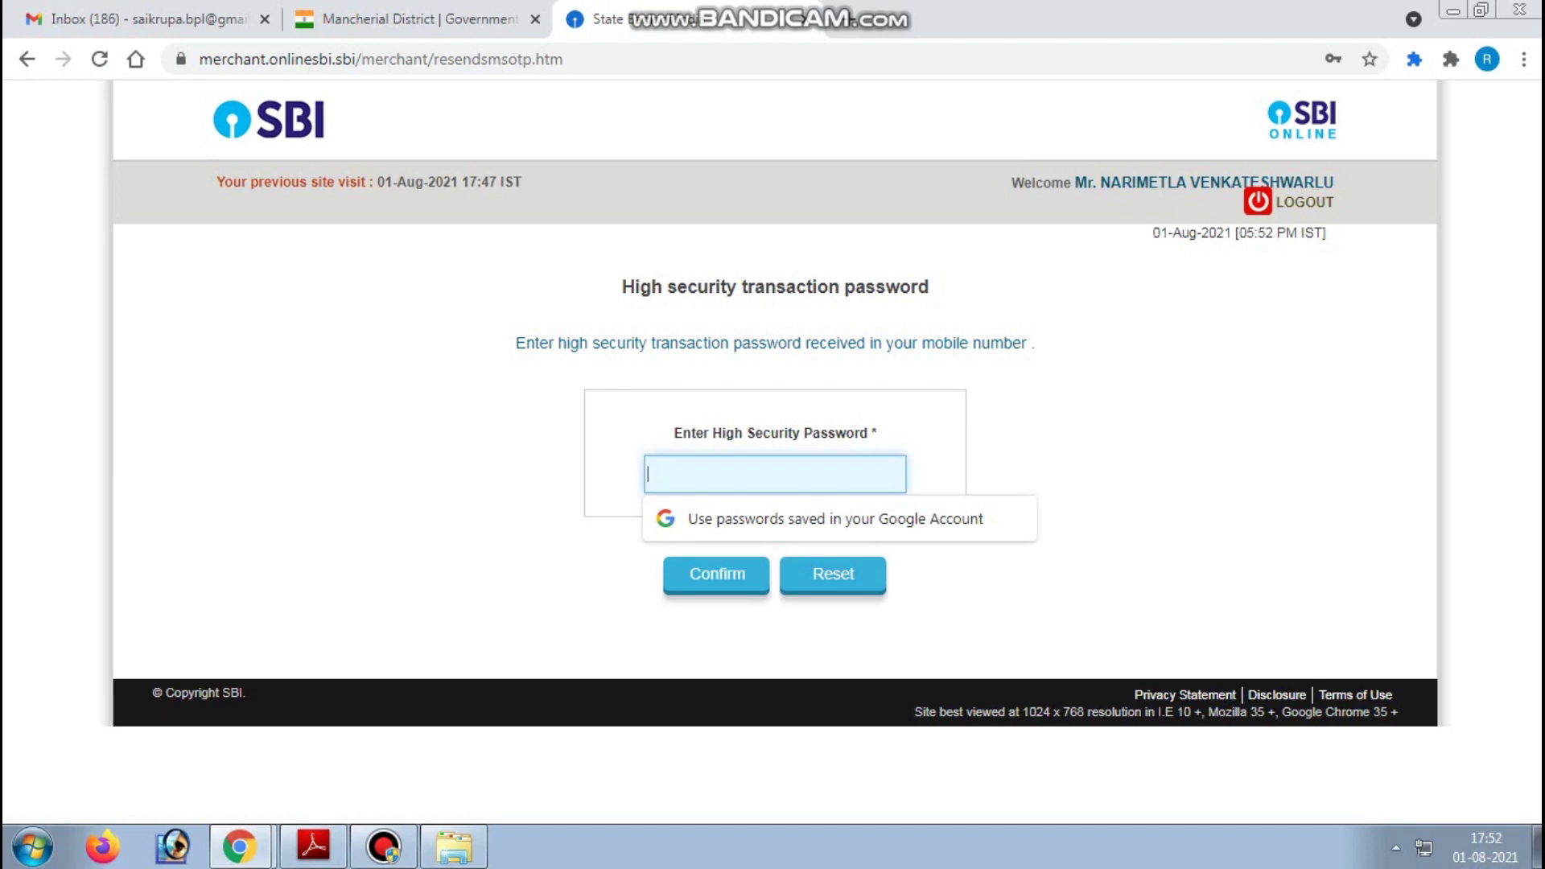
text(••••••••)
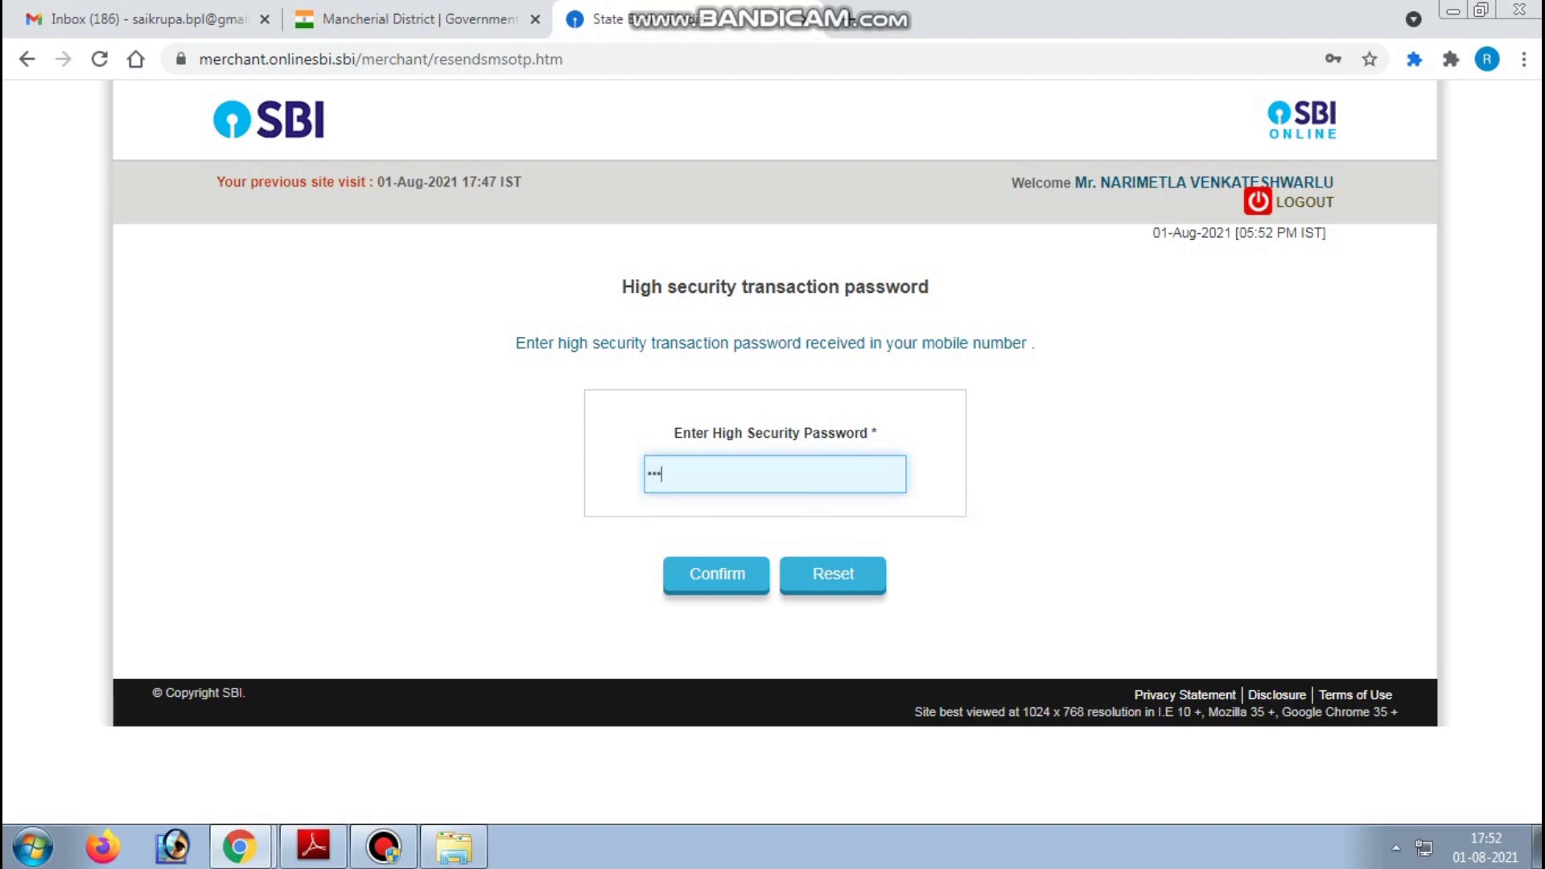
key(Return)
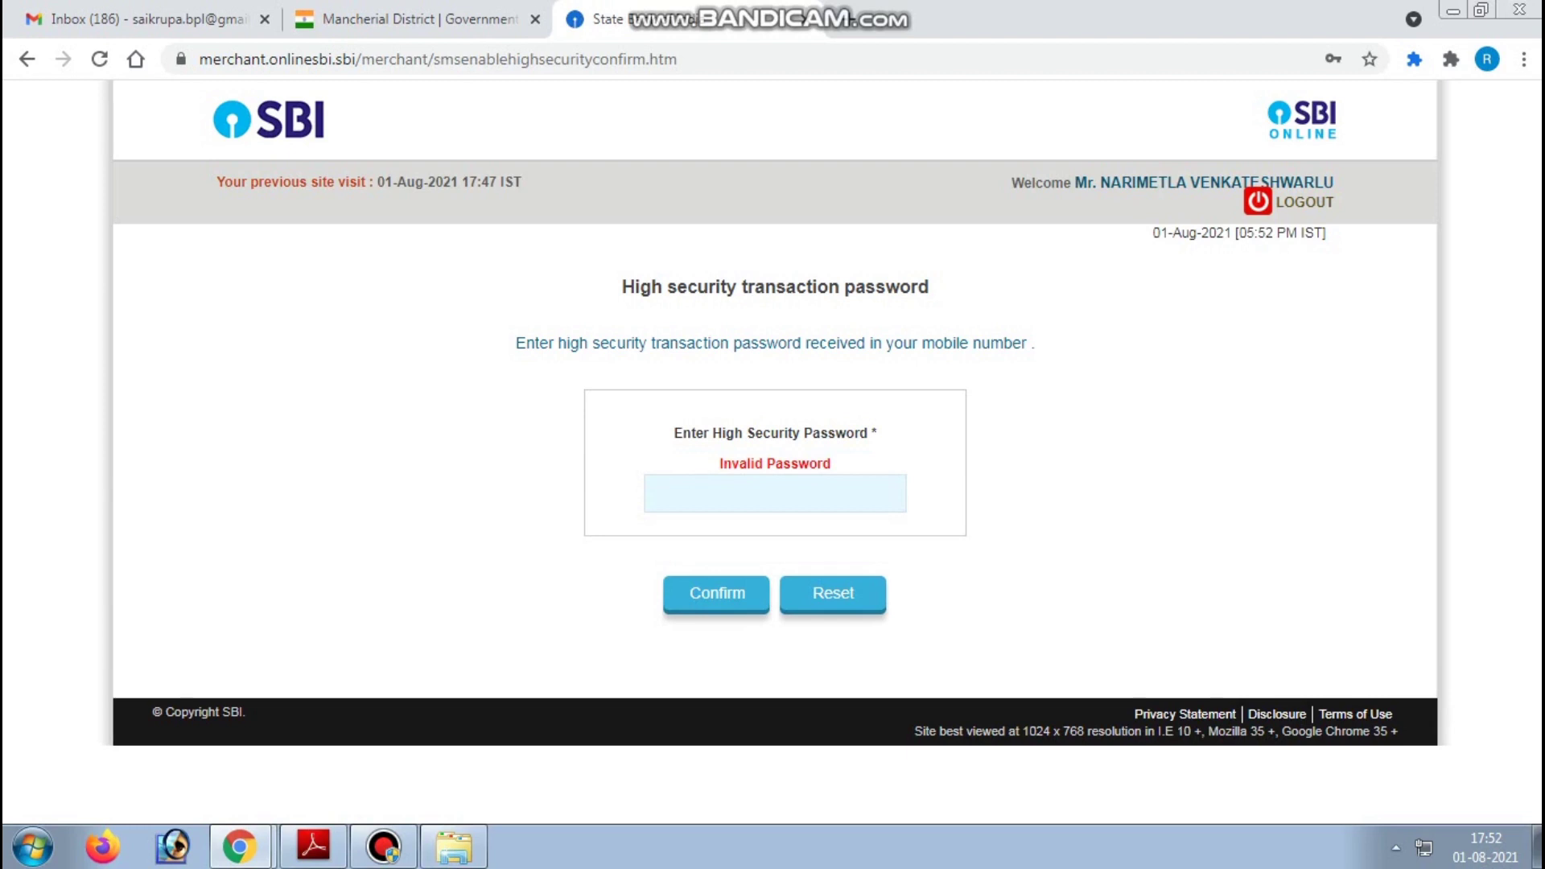
click(775, 494)
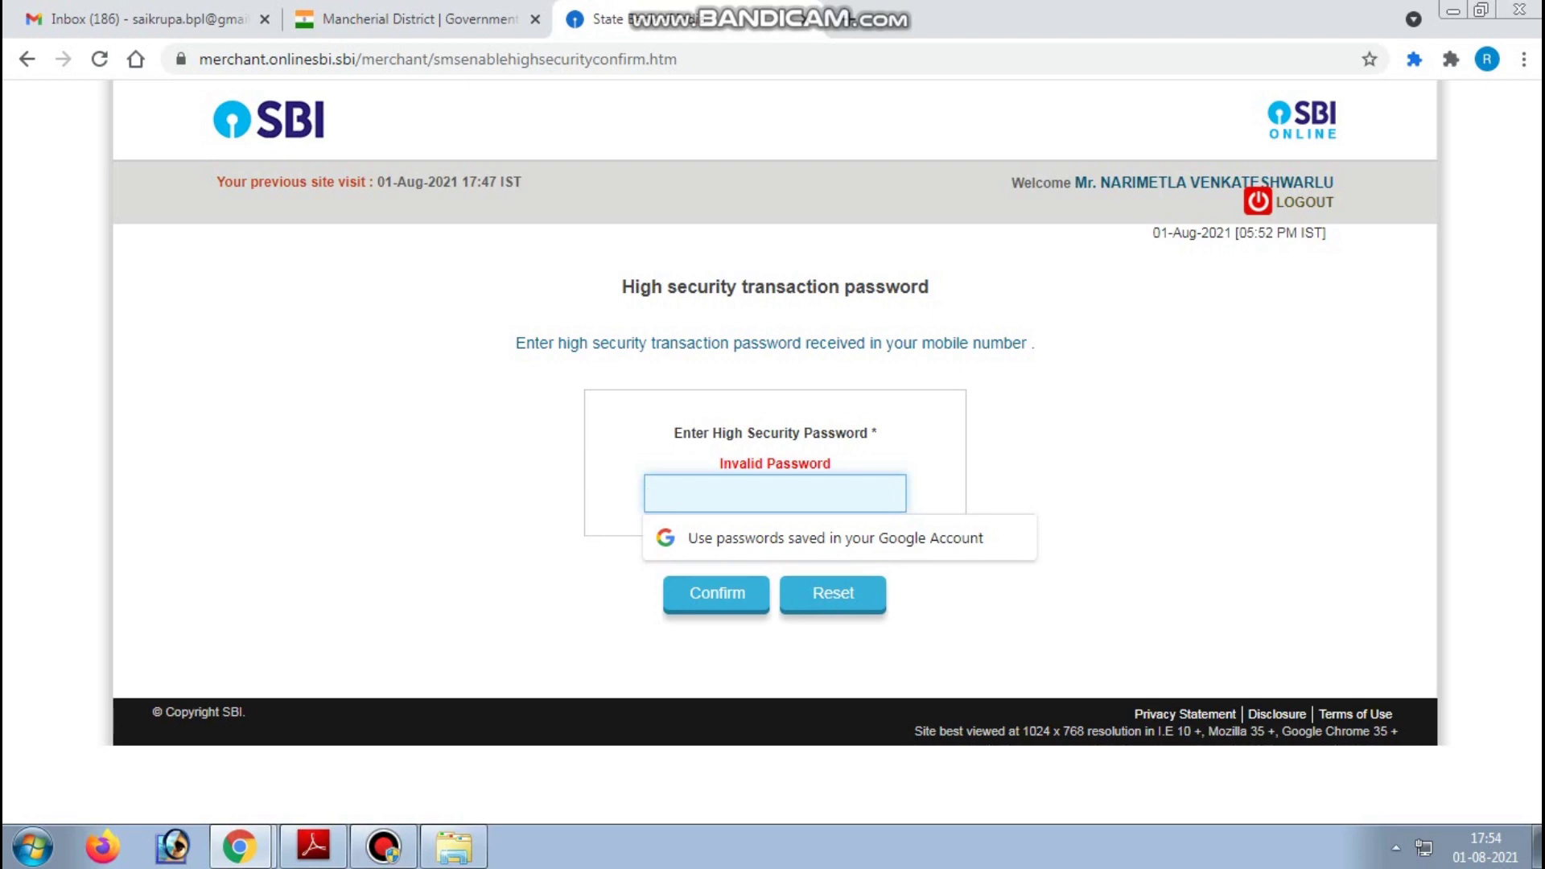
click(384, 845)
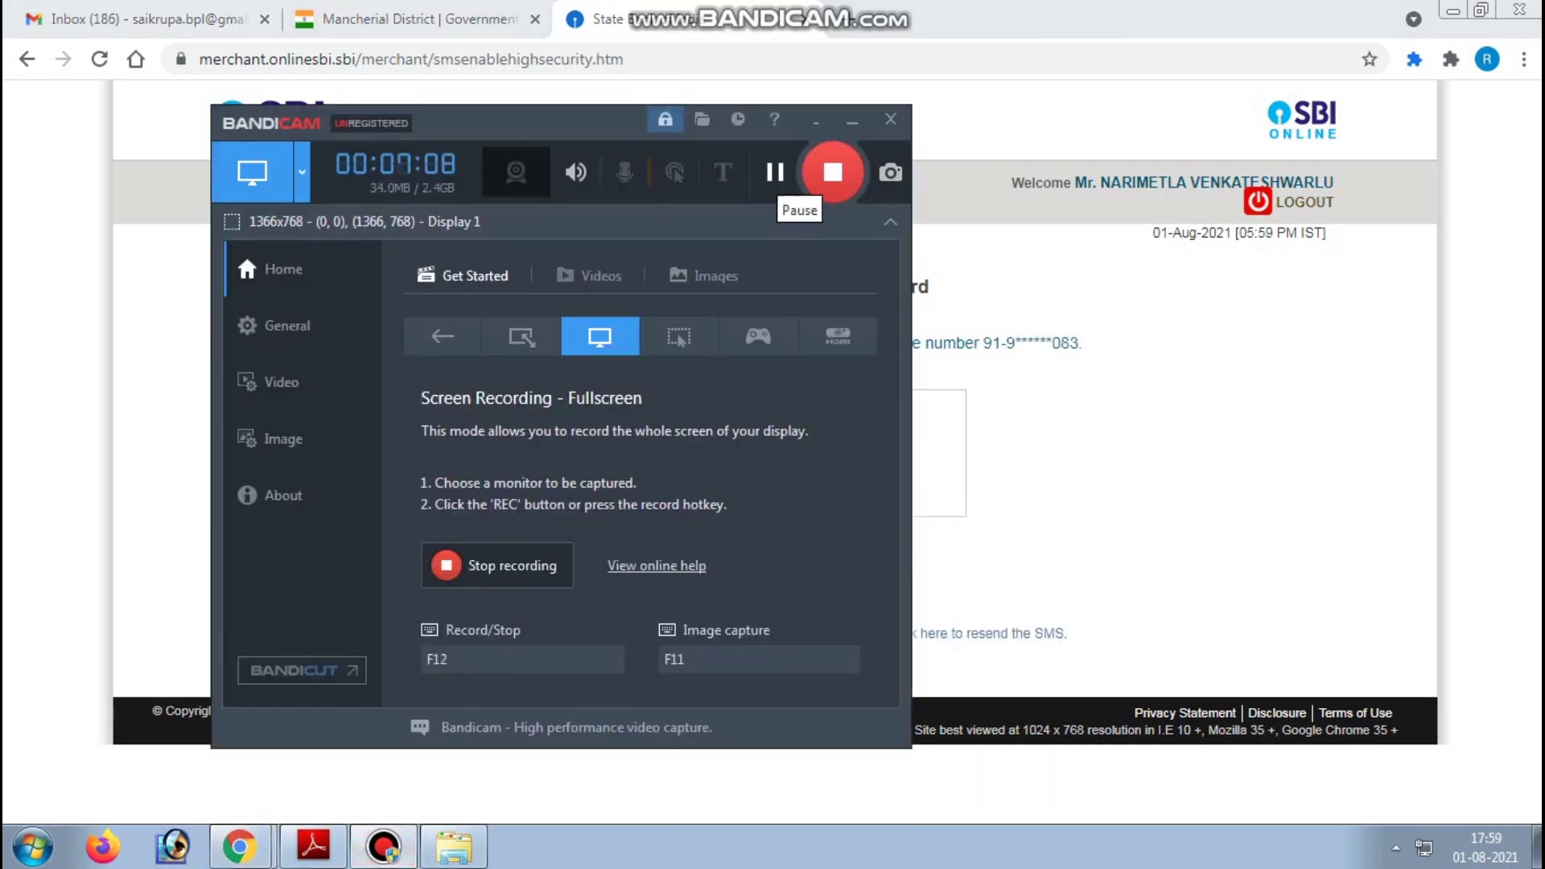
- Enter the newly received SMS high security password to complete the ₹5,544.32 payment
click(929, 286)
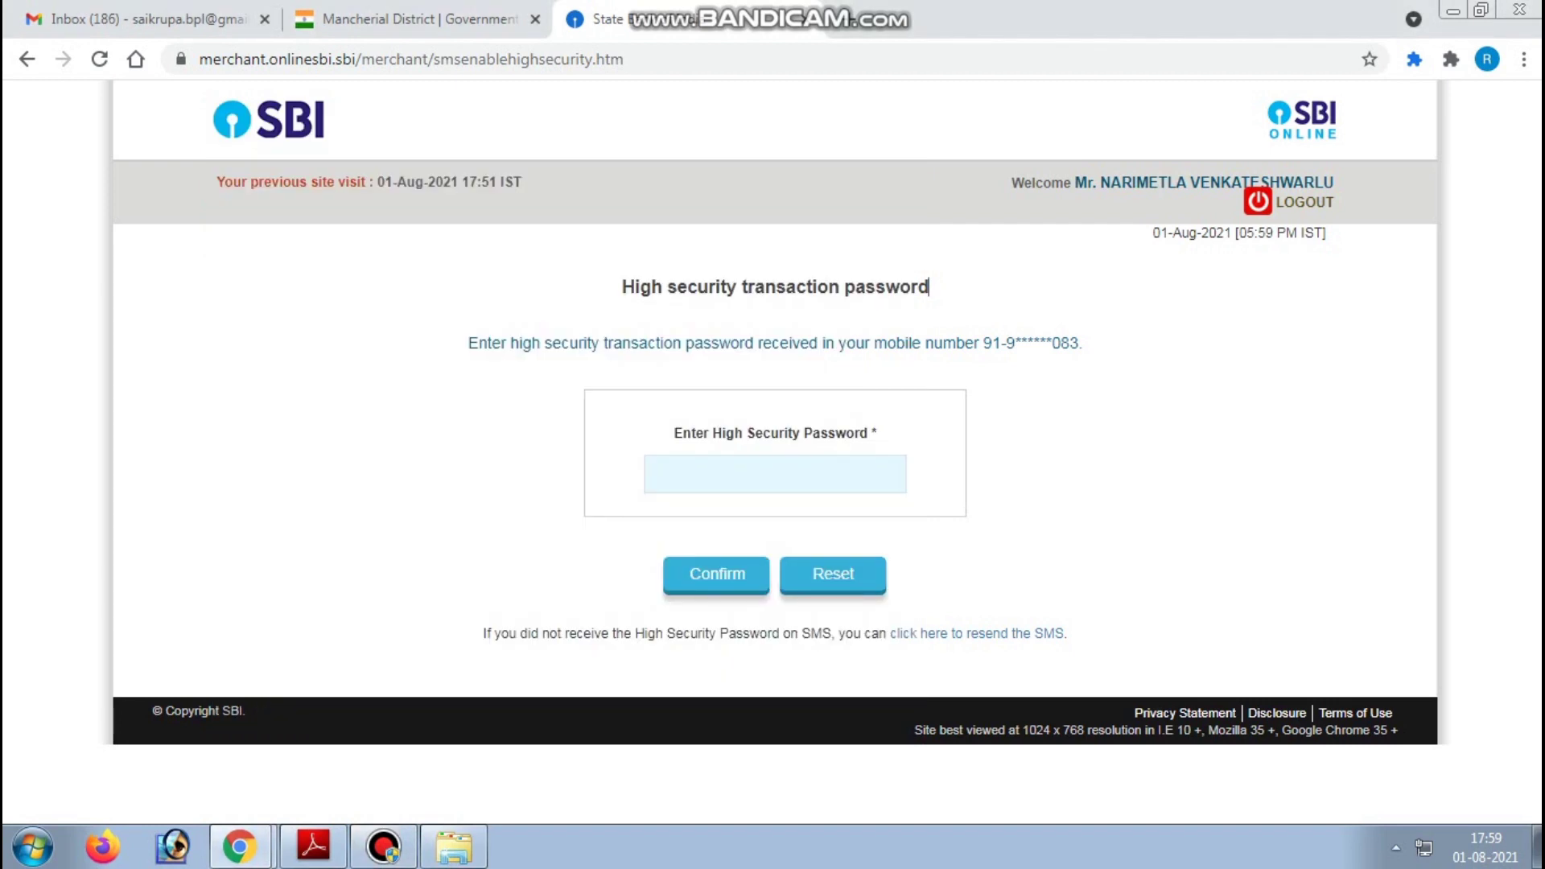
click(774, 474)
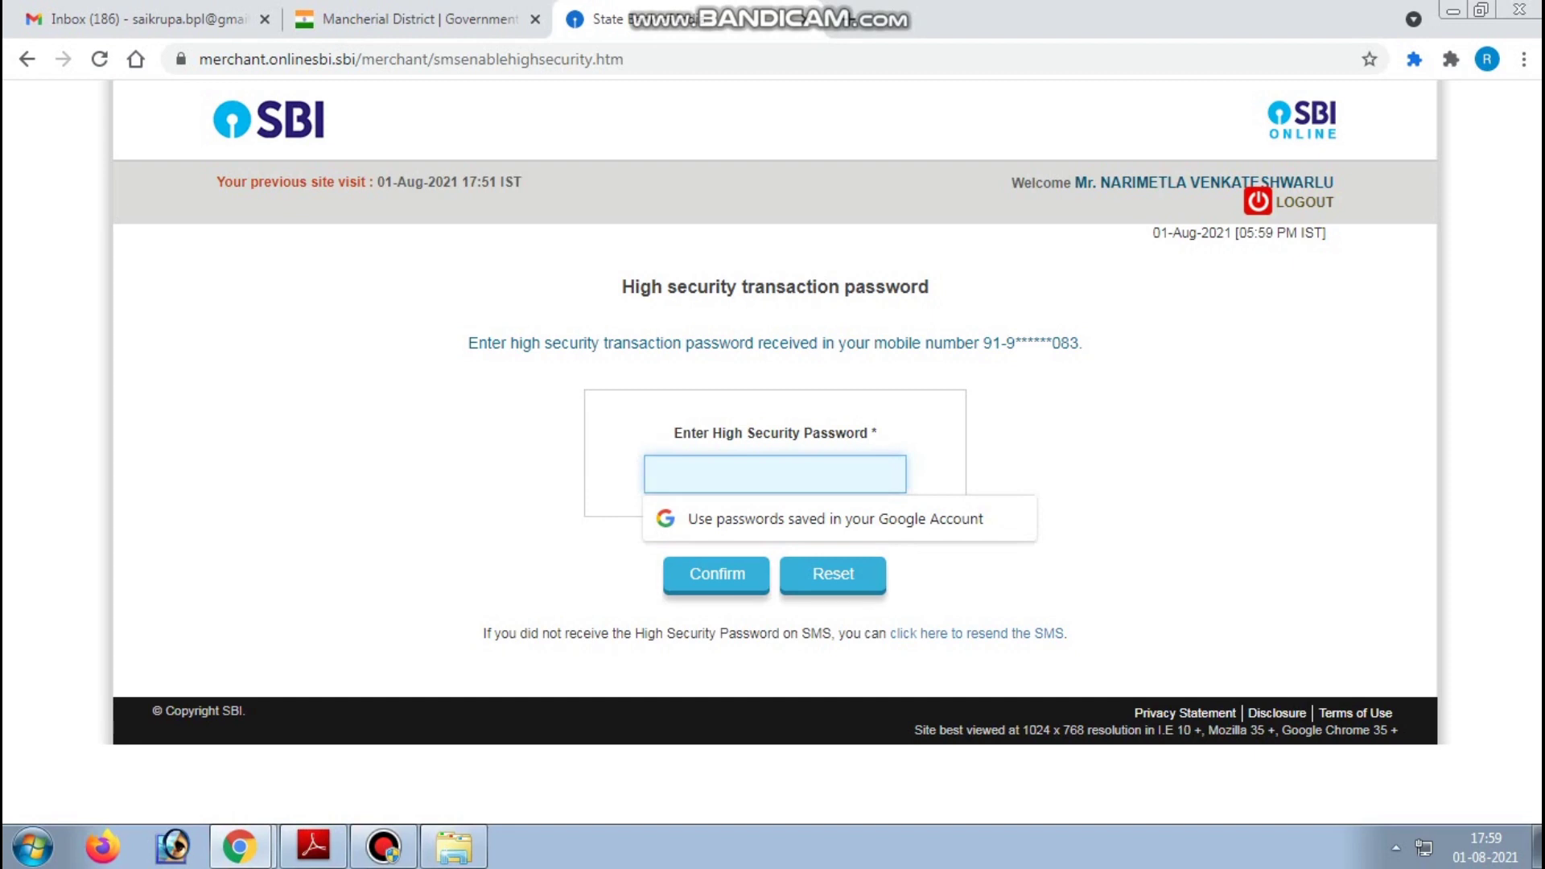
text(••••••)
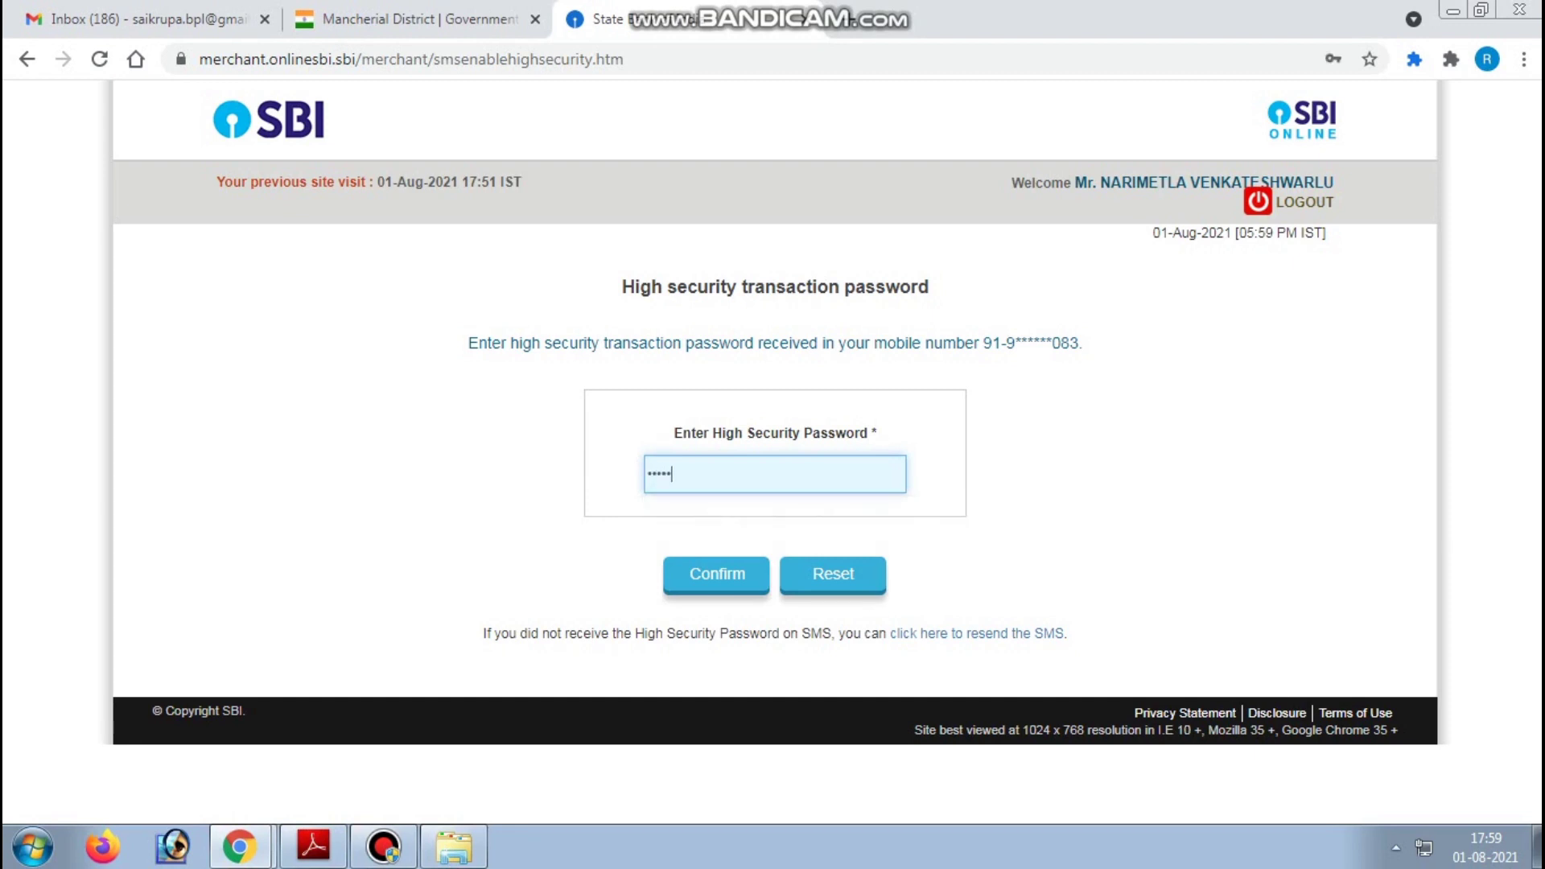
text(••)
key(Return)
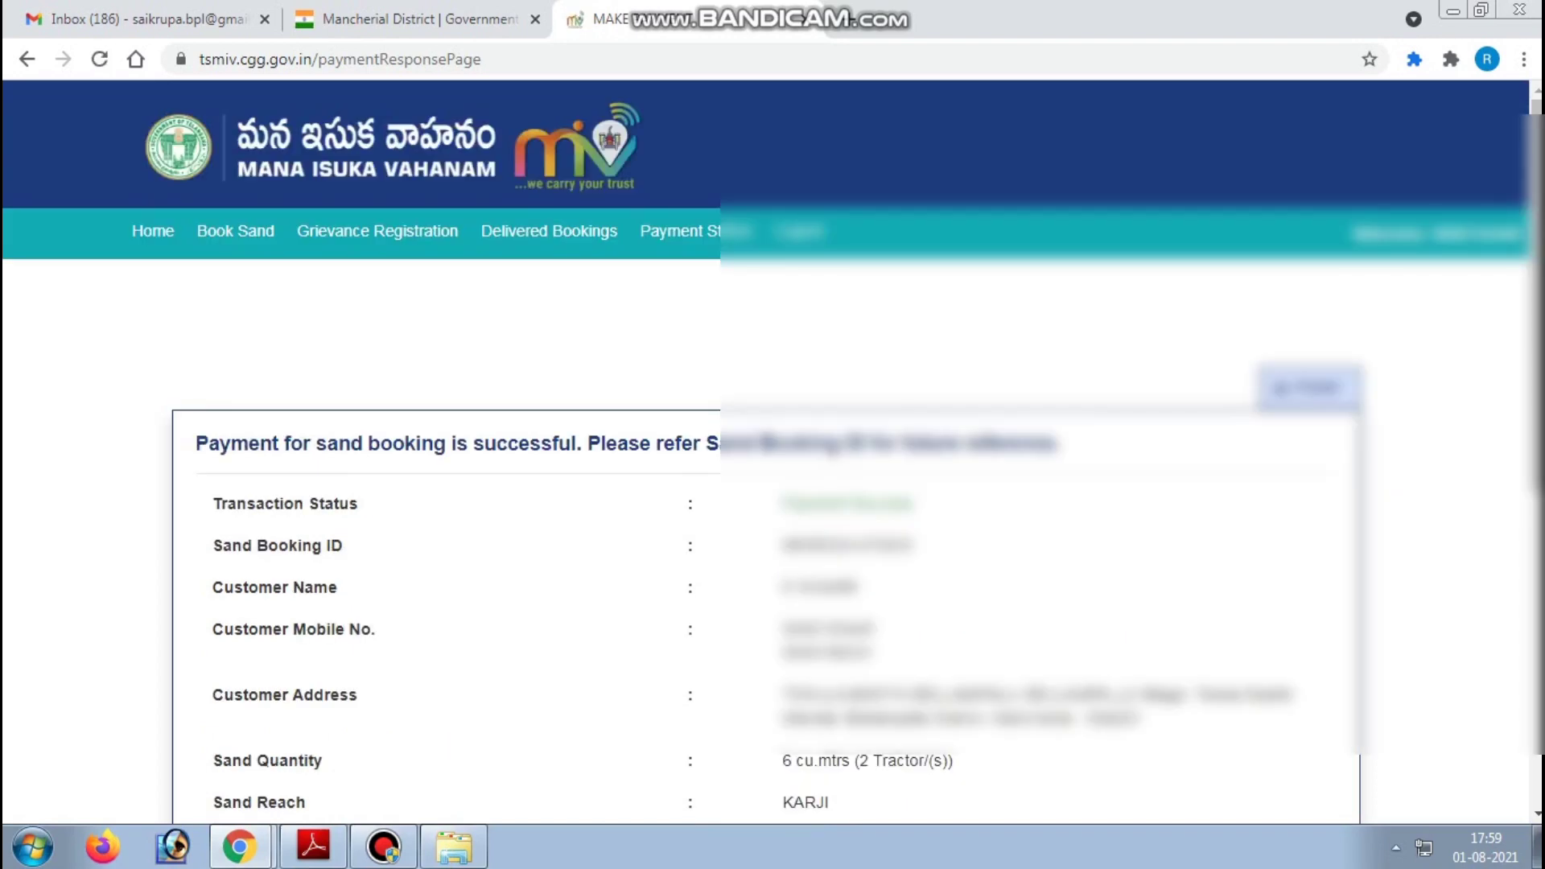
- Highlight the payment successful message and the Transaction Status value on the receipt
scroll(773, 451, down, 5)
scroll(773, 450, up, 2)
scroll(772, 451, up, 2)
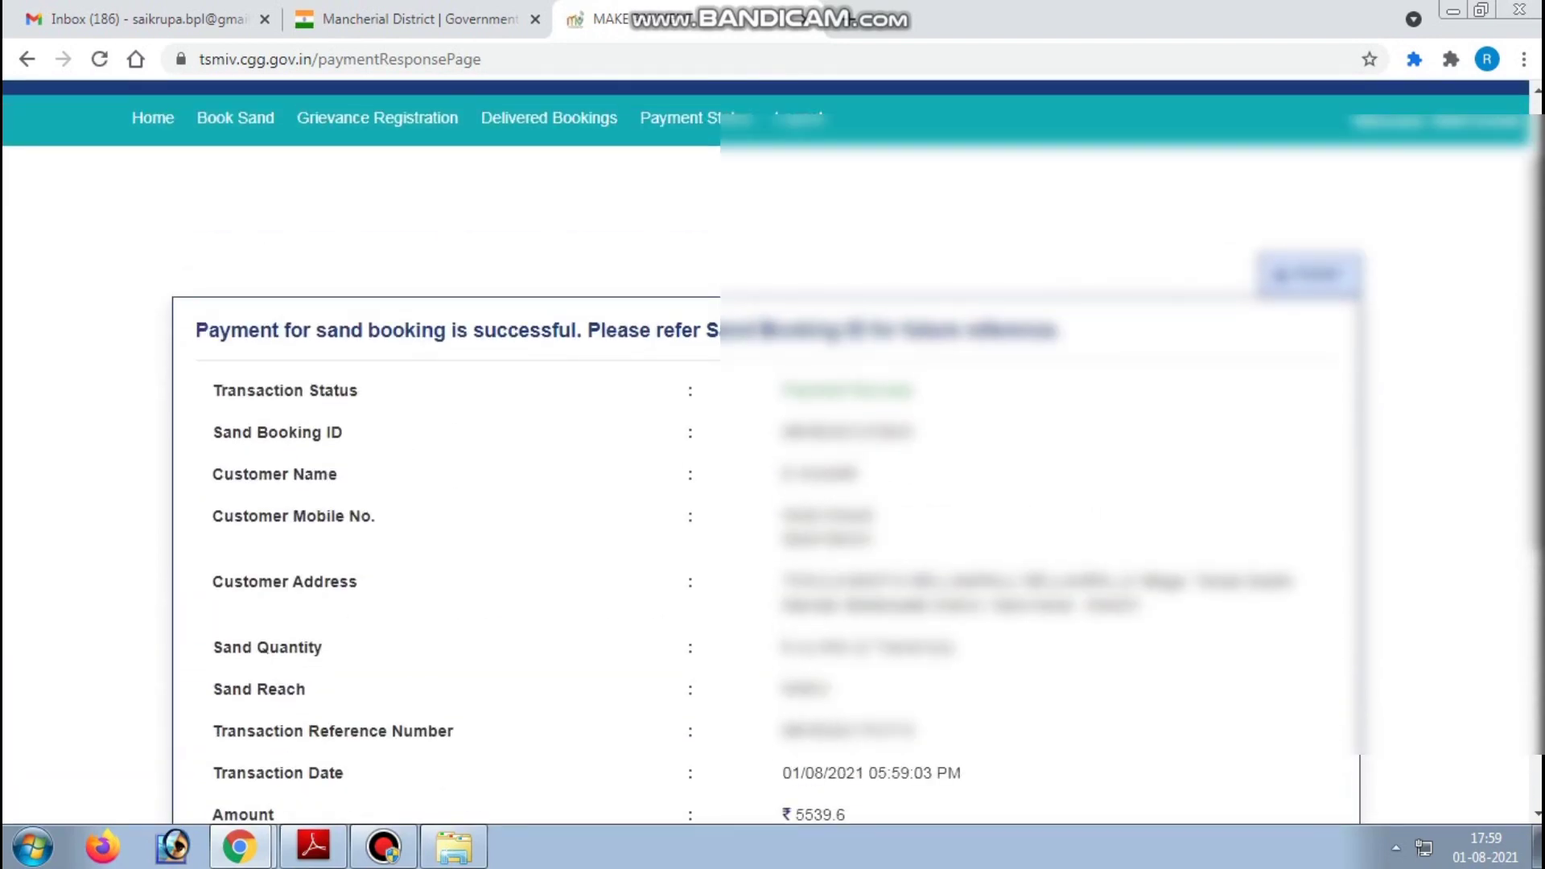
drag(195, 329, 1054, 329)
drag(782, 390, 913, 390)
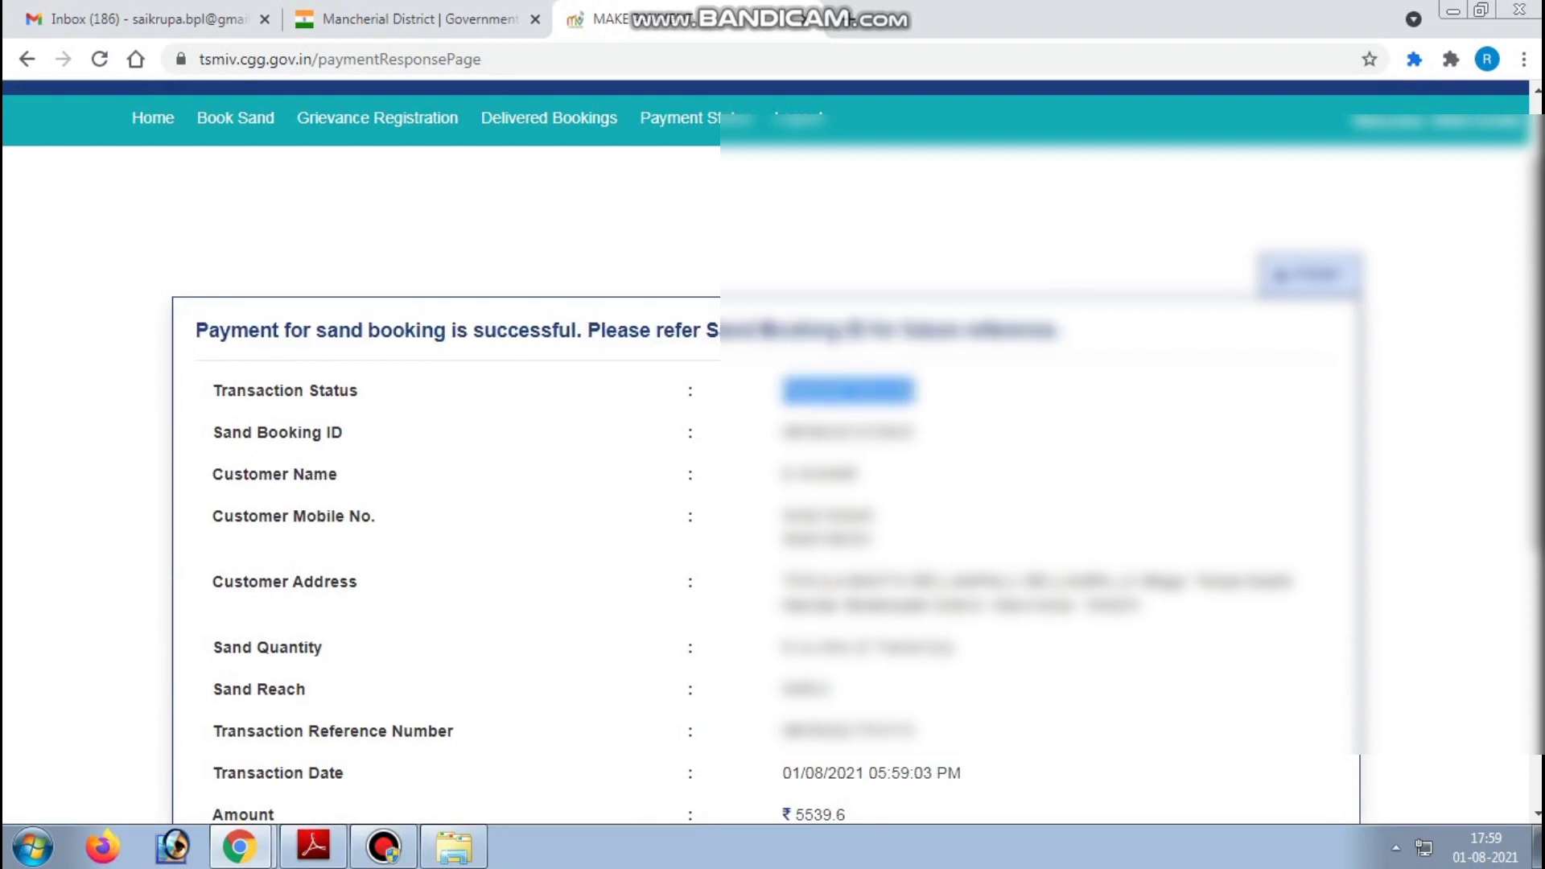
- Point out the Sand Booking ID, Customer Name, Mobile No., Sand Quantity and Sand Reach entries, then bring up printing
scroll(773, 451, down, 2)
drag(212, 319, 344, 319)
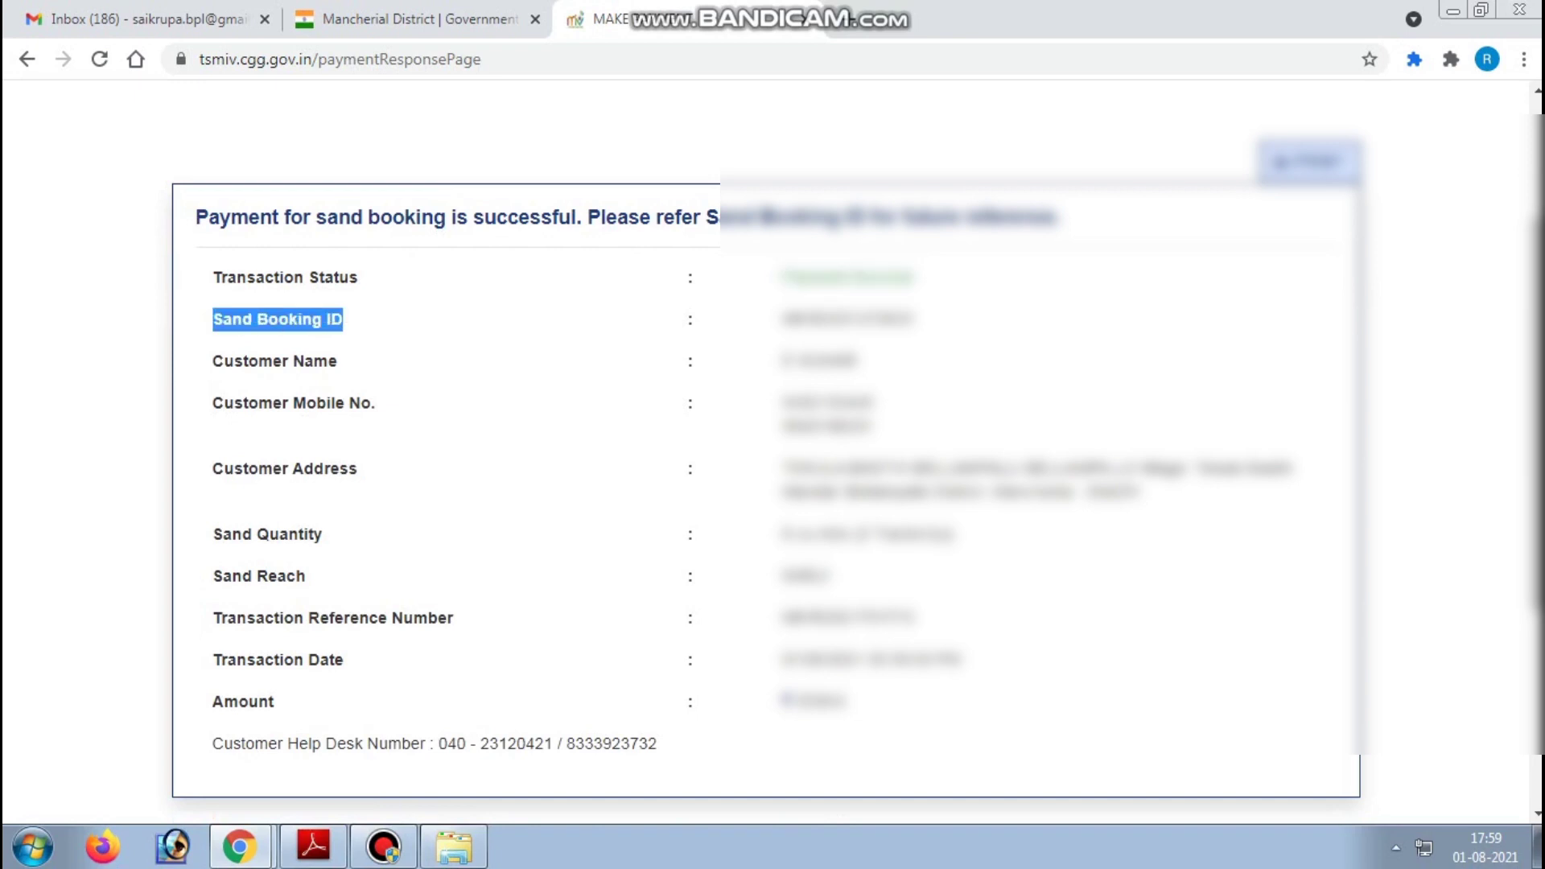
drag(213, 361, 337, 362)
drag(780, 361, 856, 361)
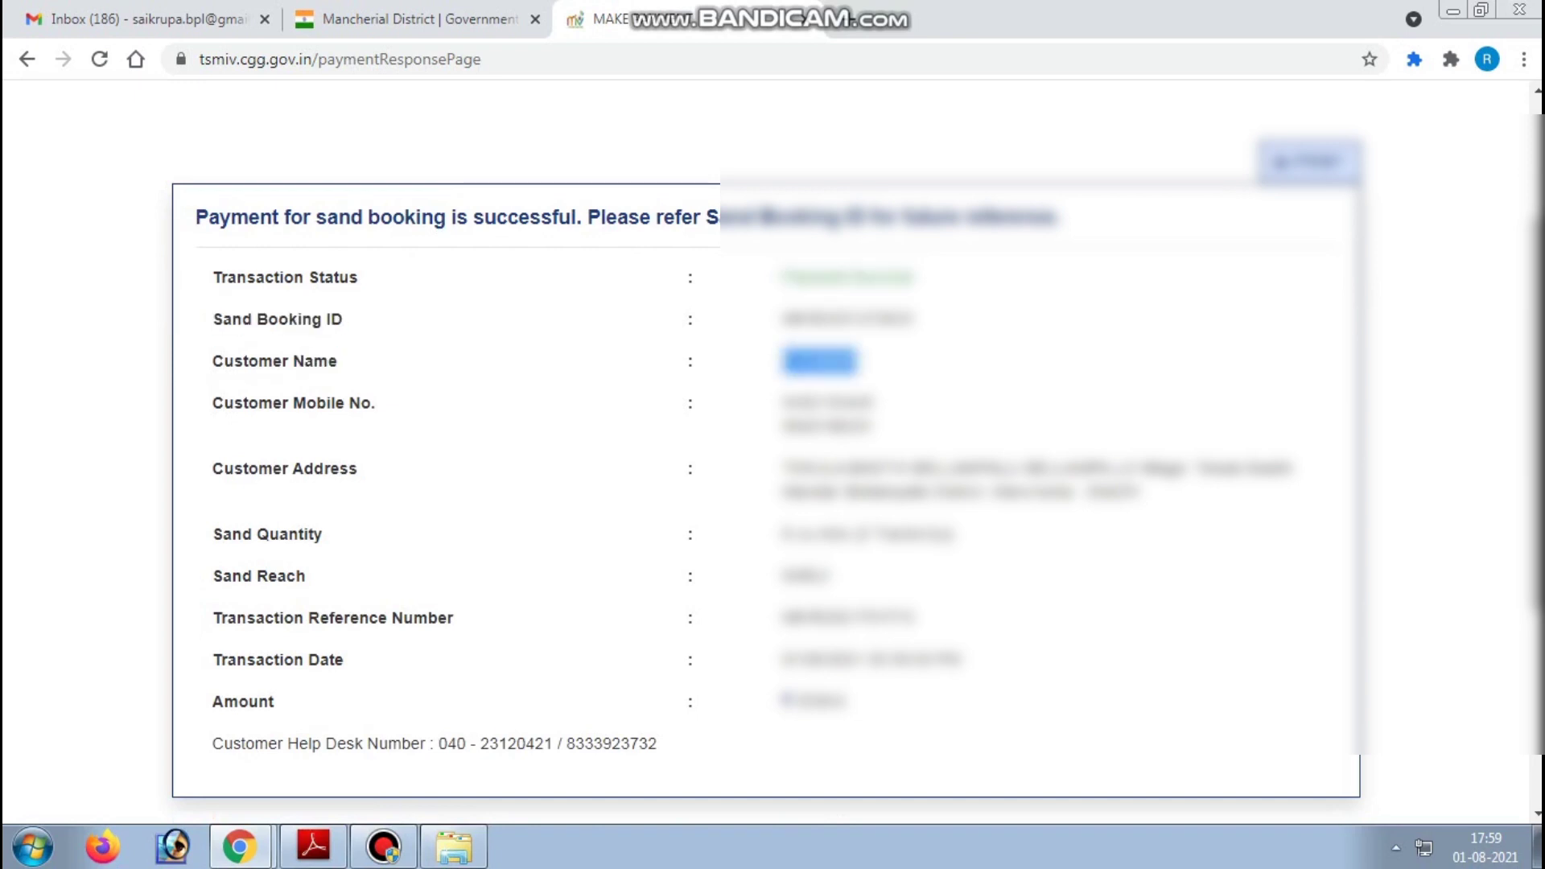
drag(213, 403, 376, 403)
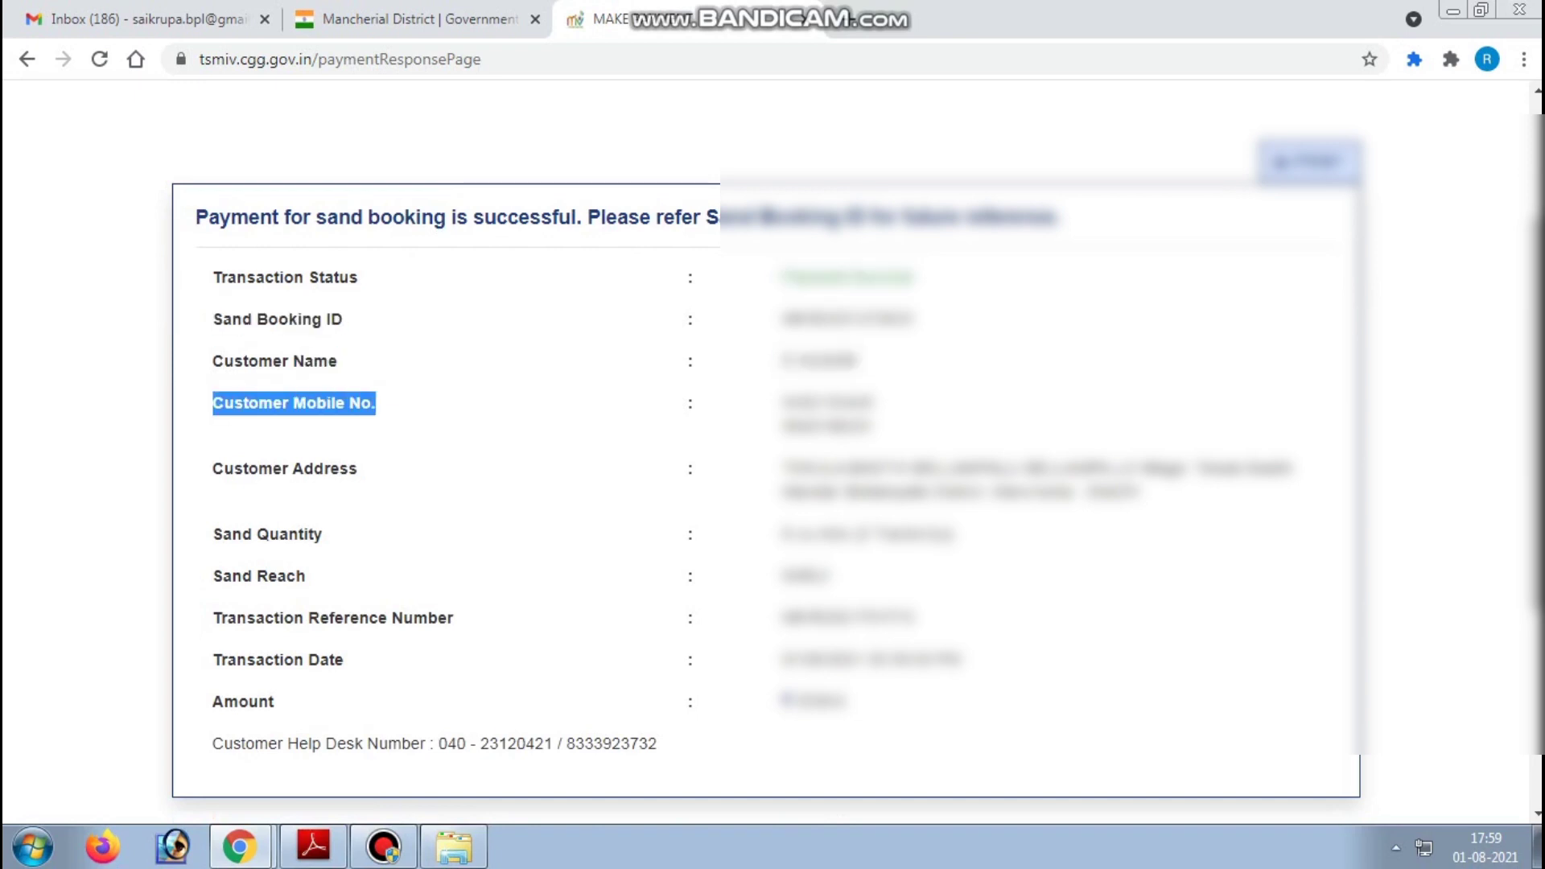
drag(213, 468, 358, 468)
scroll(773, 450, down, 1)
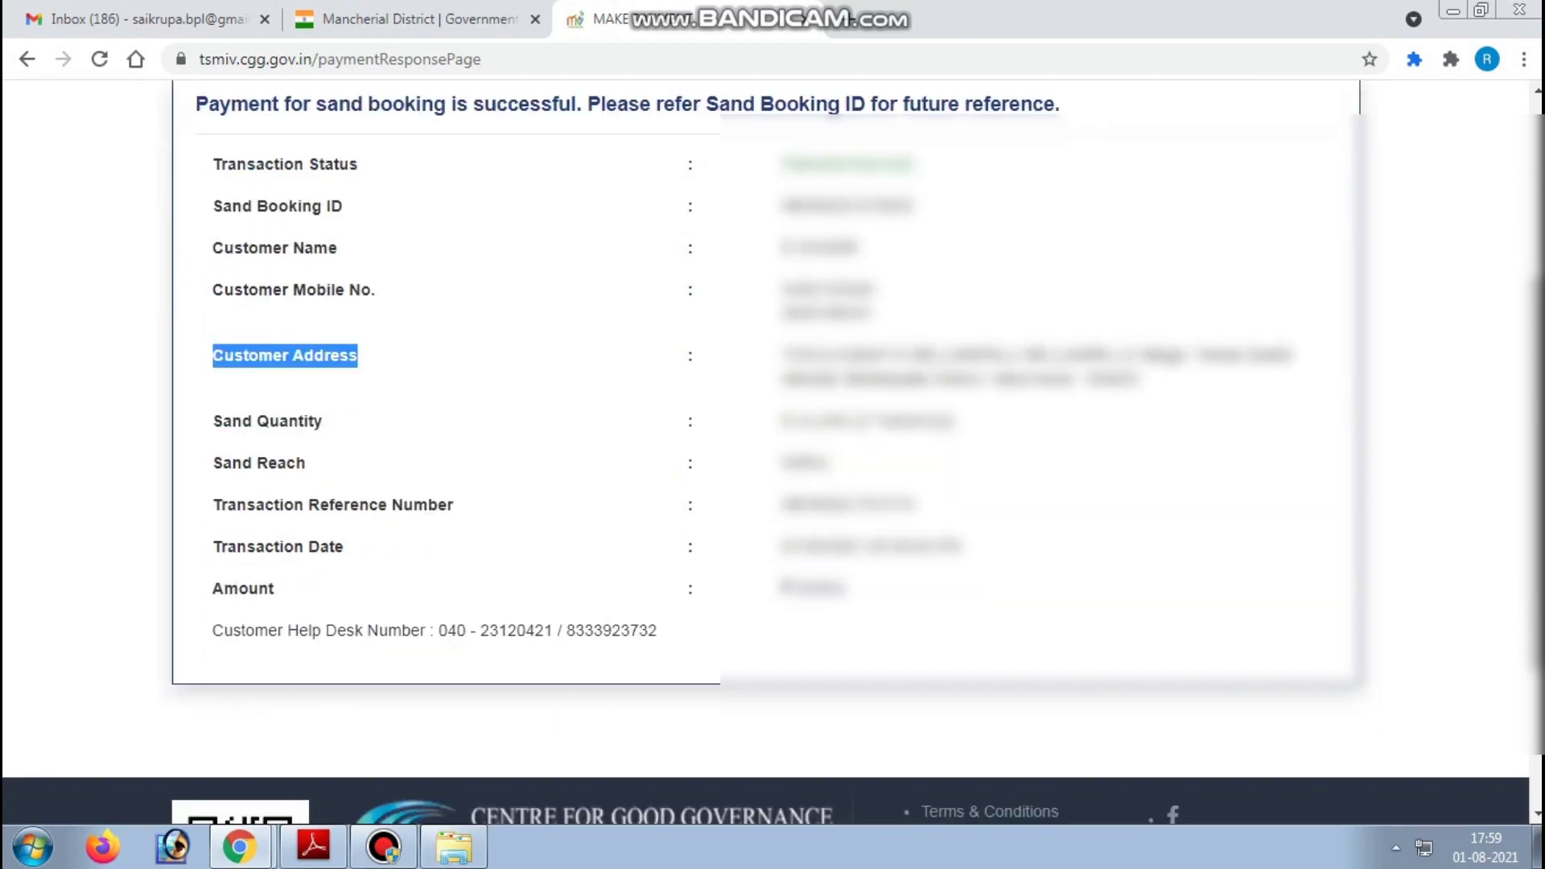
drag(212, 421, 322, 420)
drag(223, 463, 306, 463)
scroll(773, 450, up, 3)
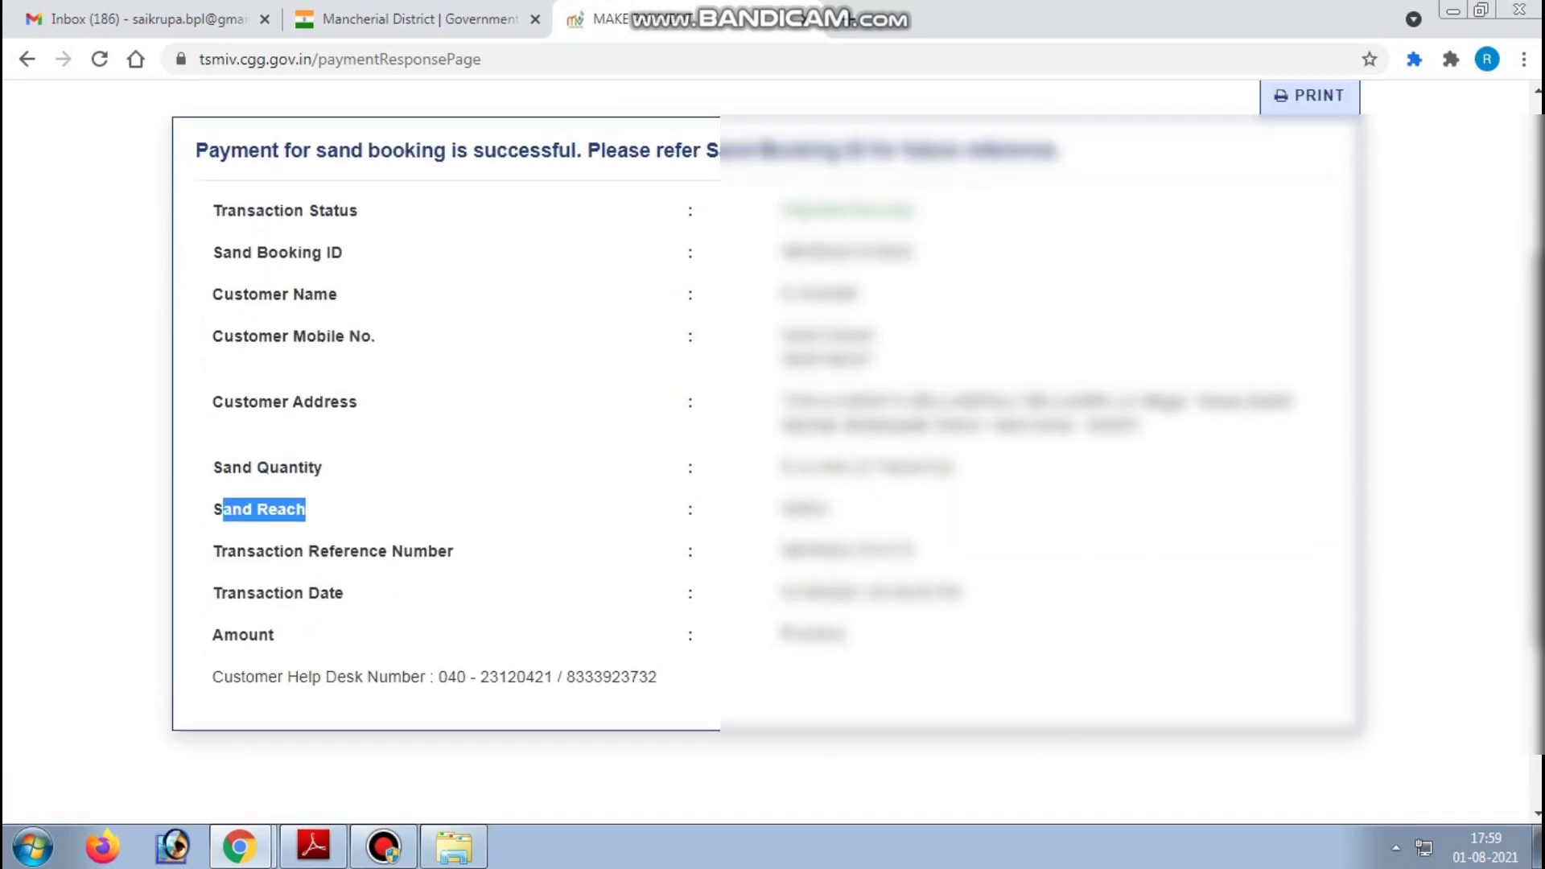
key(ctrl+p)
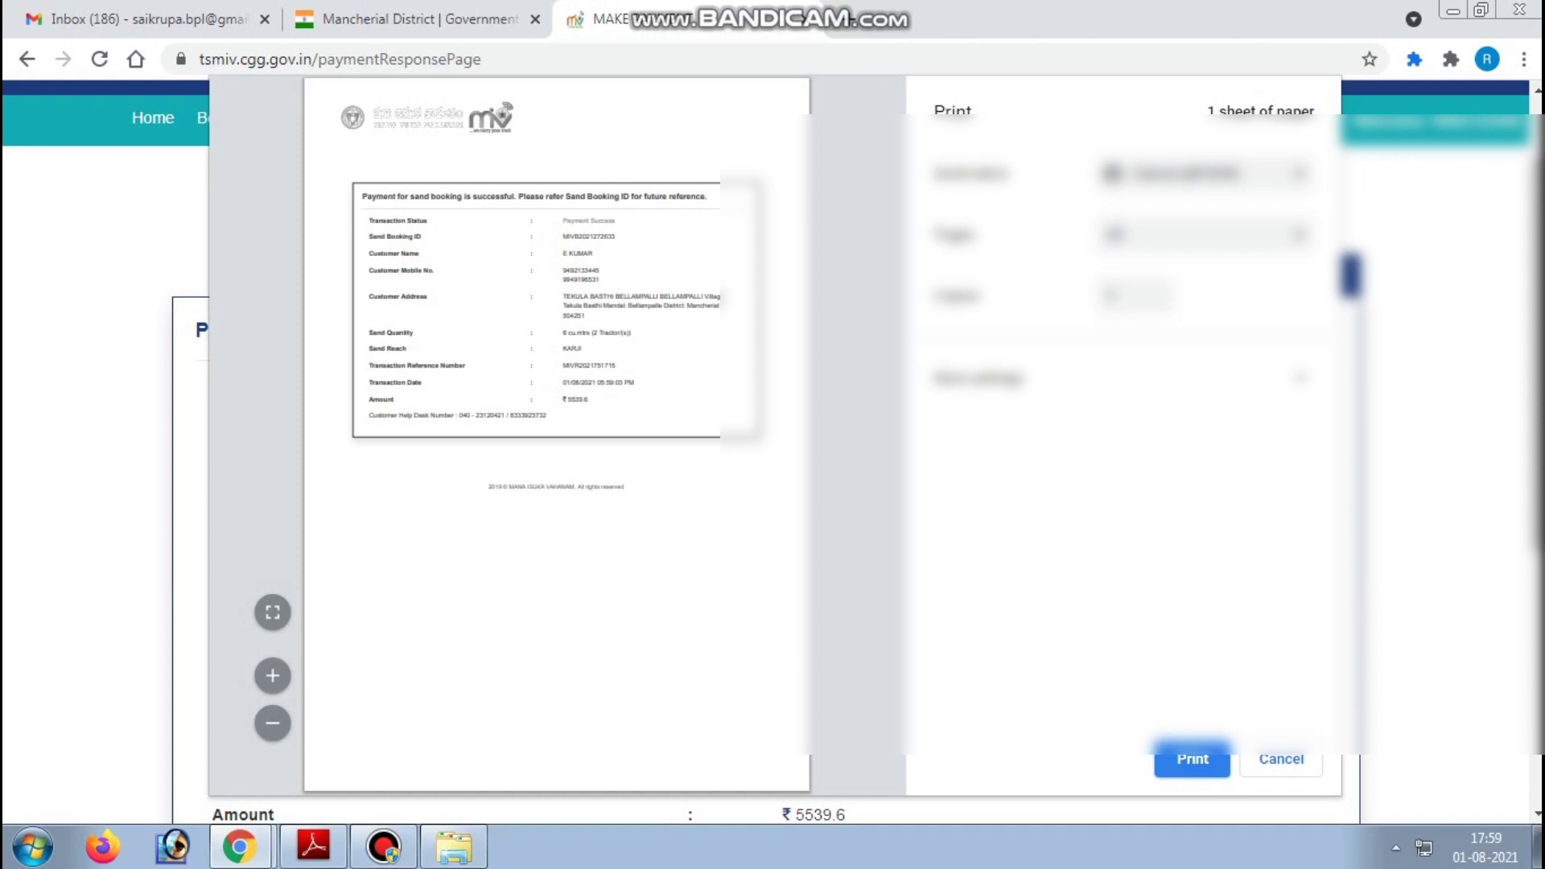
- Print the sand booking receipt on the Canon LBP2900 printer
key(Return)
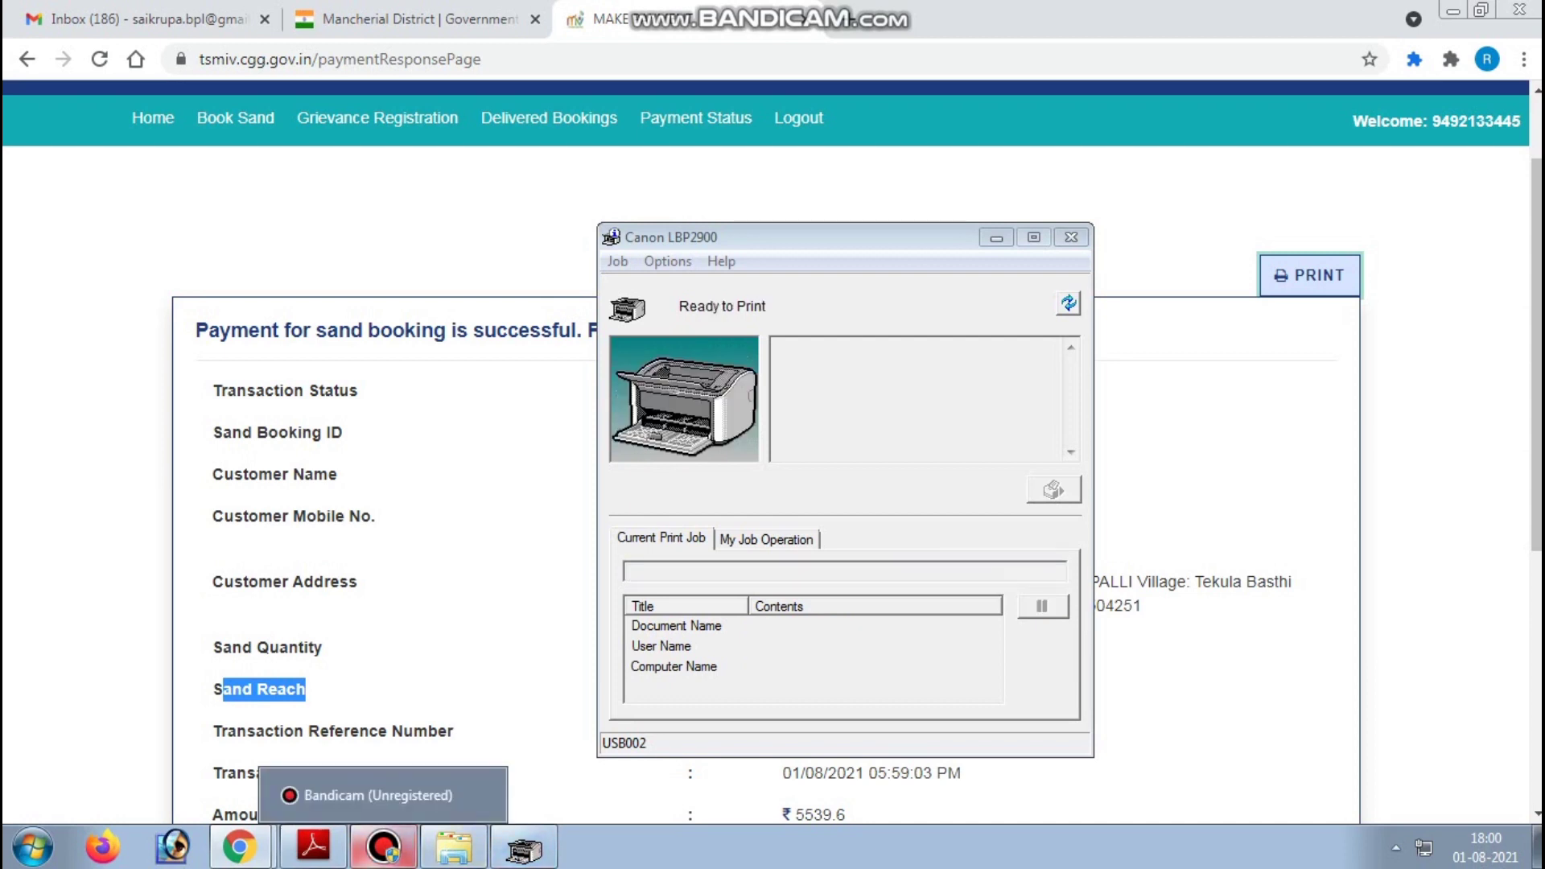
click(383, 846)
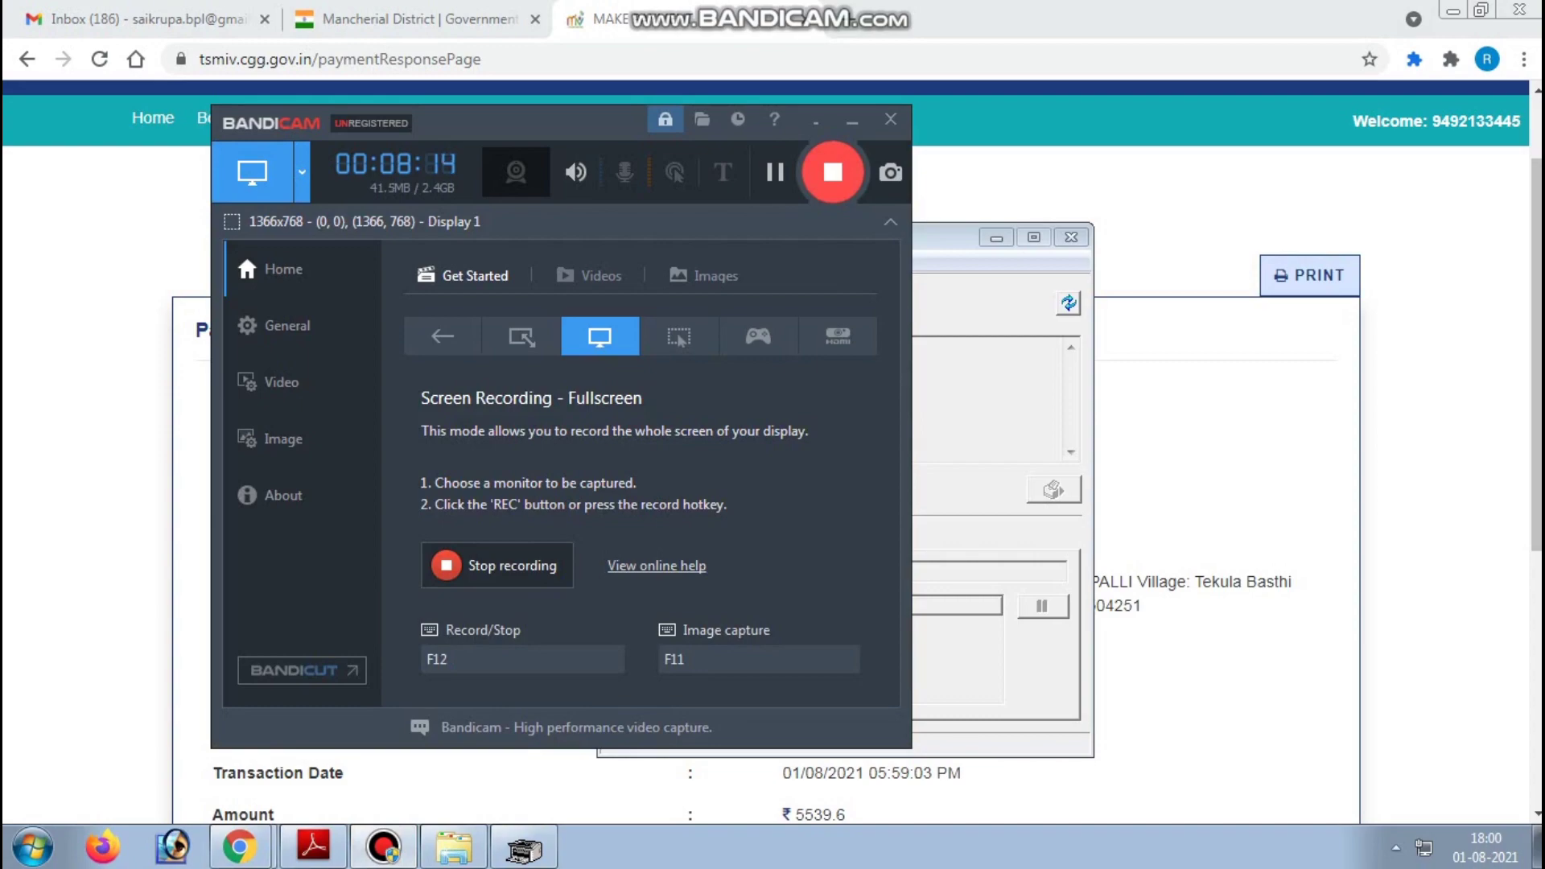